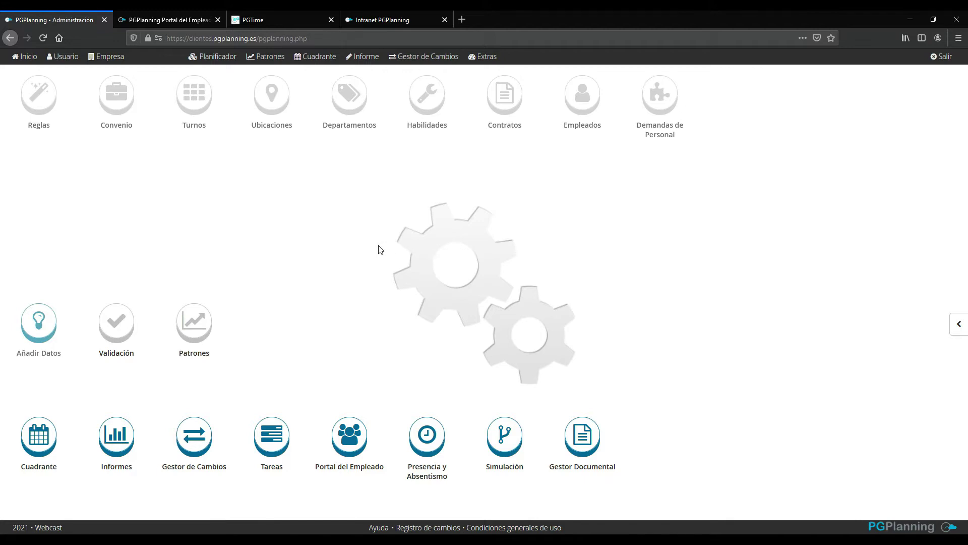
# Step: Start a new hours bank with code BHE, name Bolsa Horas Extra and a bright green colour
pyautogui.click(201, 446)
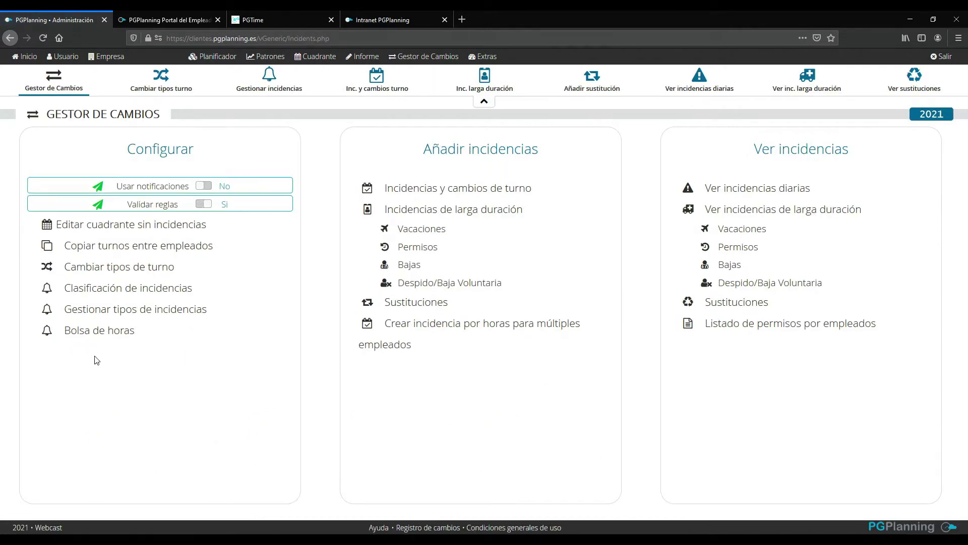
pyautogui.click(106, 333)
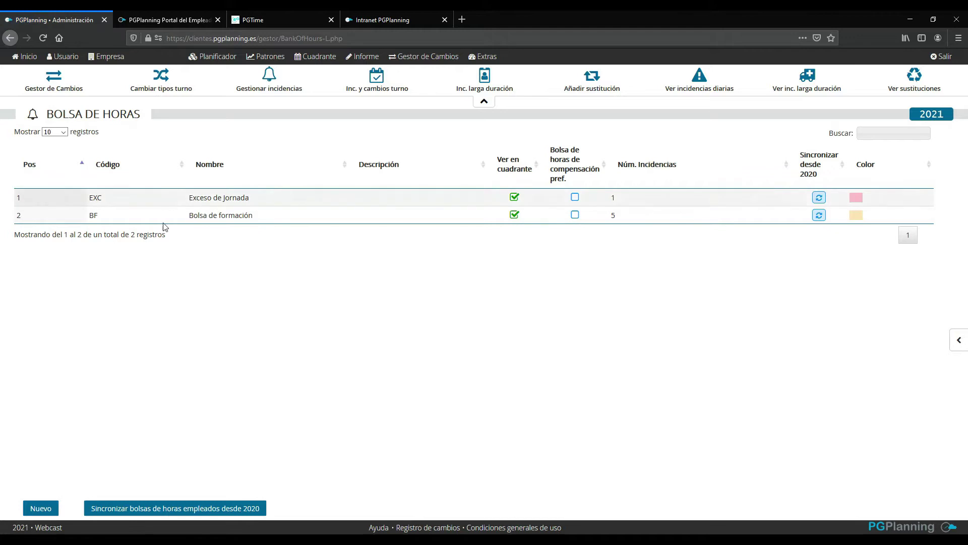
pyautogui.click(48, 510)
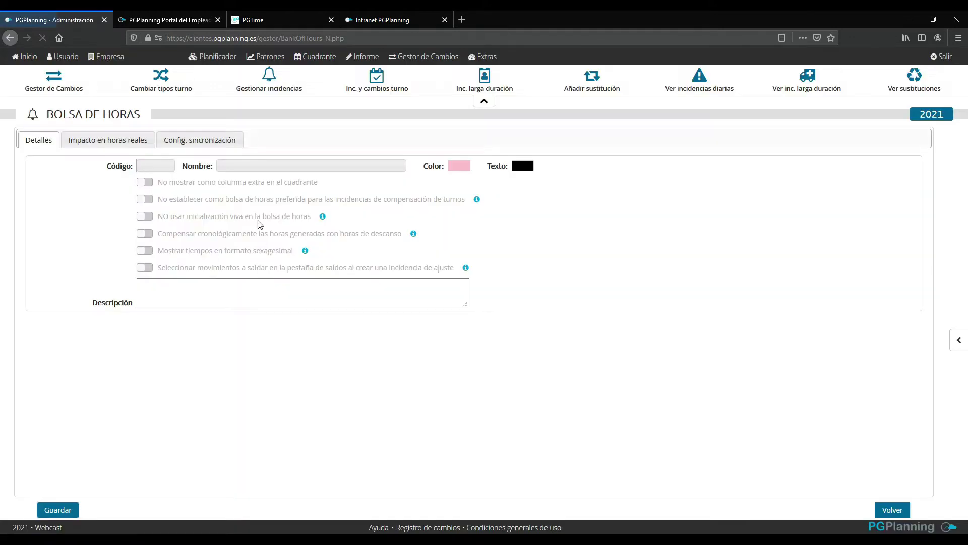
pyautogui.write('BHE')
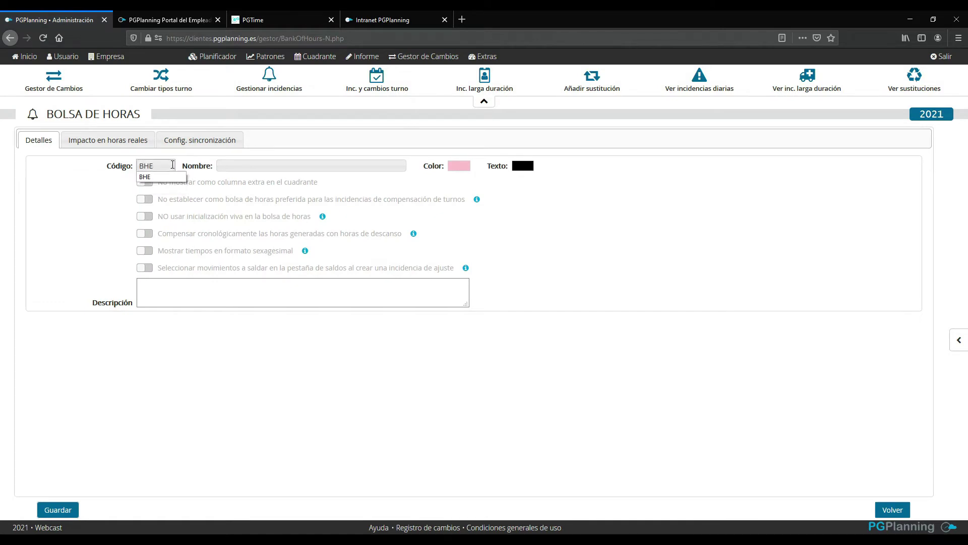
pyautogui.press('Tab')
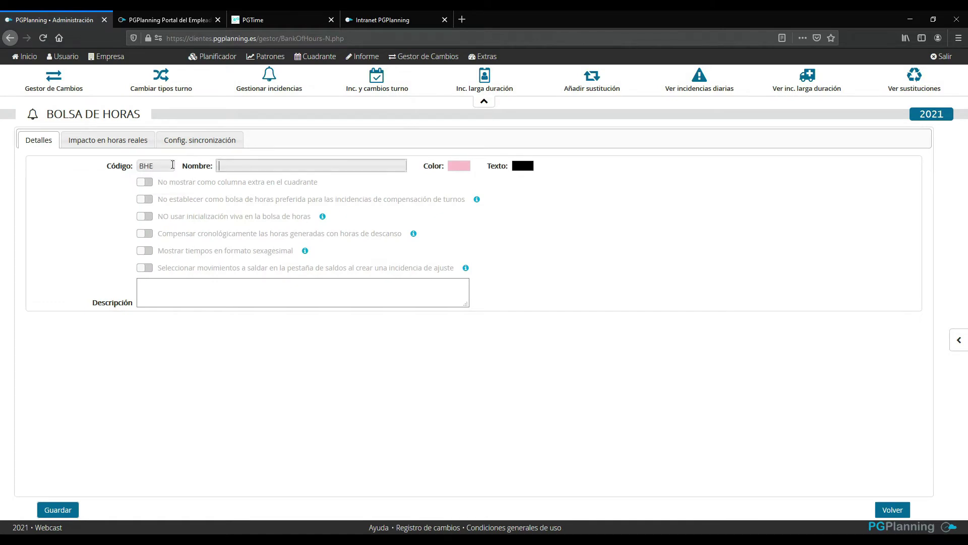
pyautogui.write('Bolsa Horas Extra')
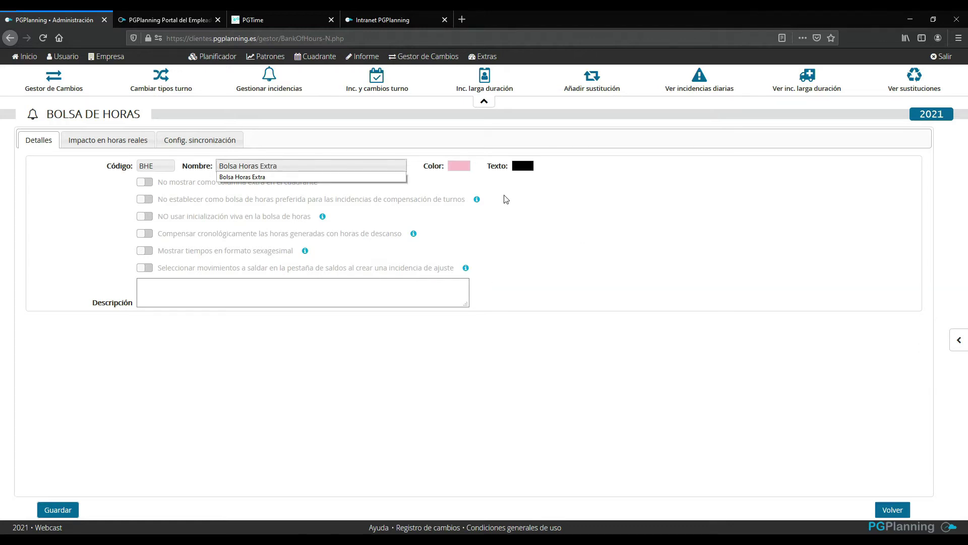
pyautogui.click(461, 166)
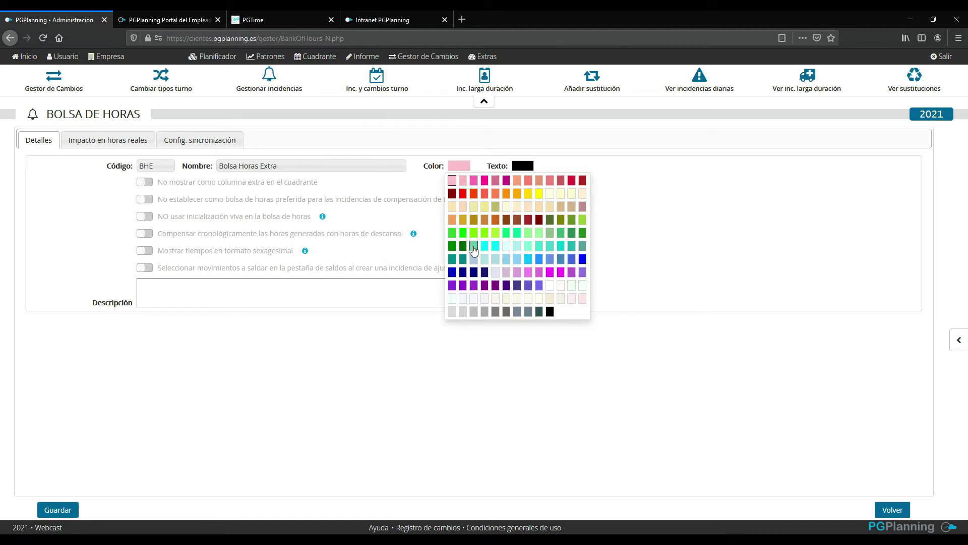
pyautogui.click(452, 233)
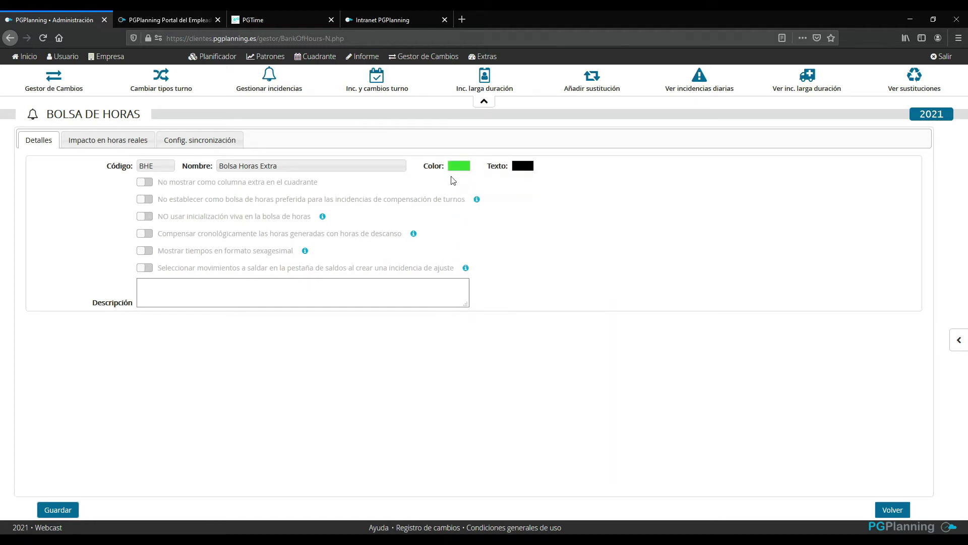
pyautogui.click(522, 366)
# Step: Show the bank's balance as an extra column in the cuadrante and make it the preferred bank for shift compensation incidents
pyautogui.click(146, 183)
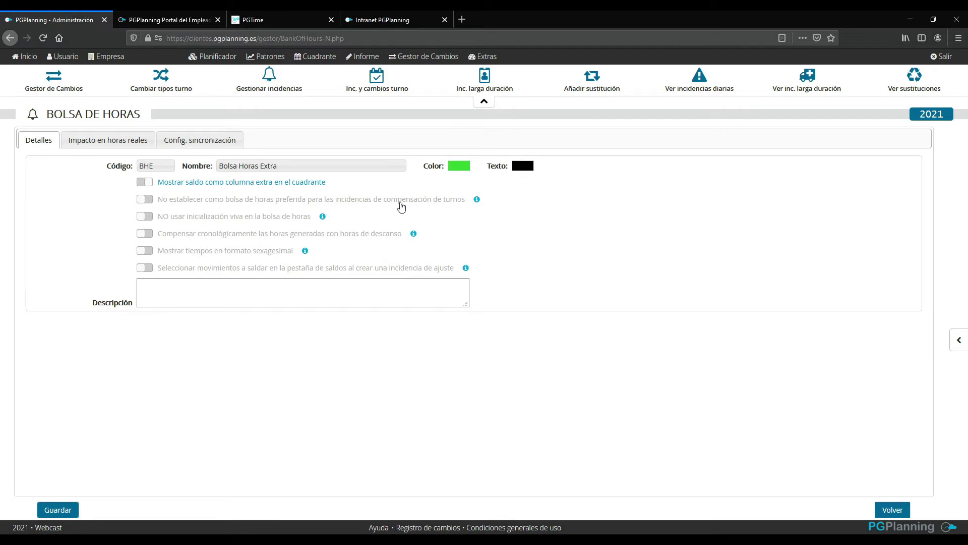
pyautogui.click(146, 202)
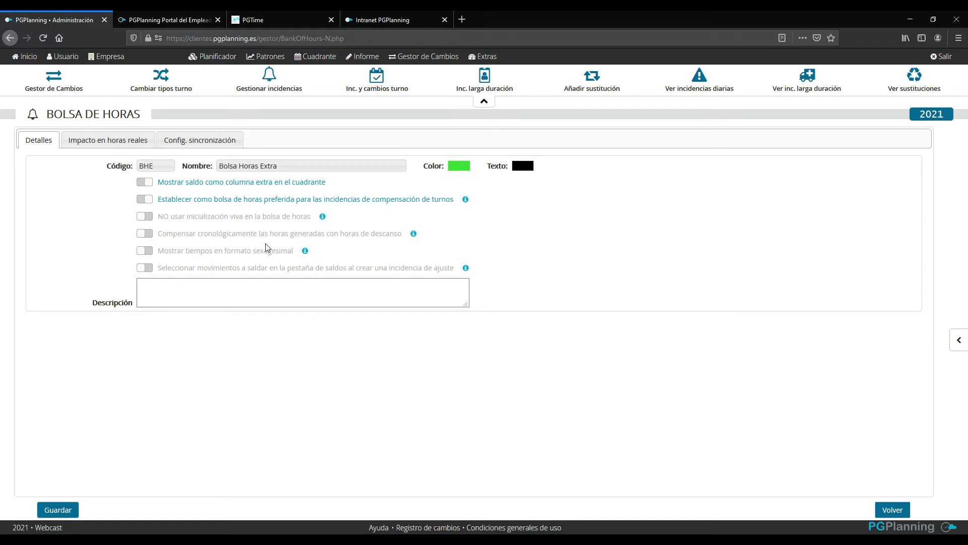
pyautogui.click(369, 240)
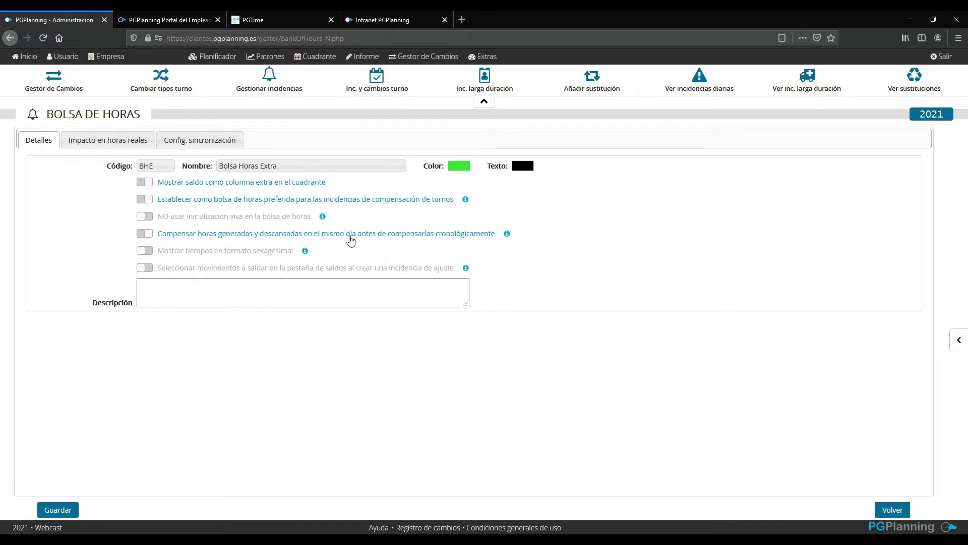
pyautogui.click(378, 241)
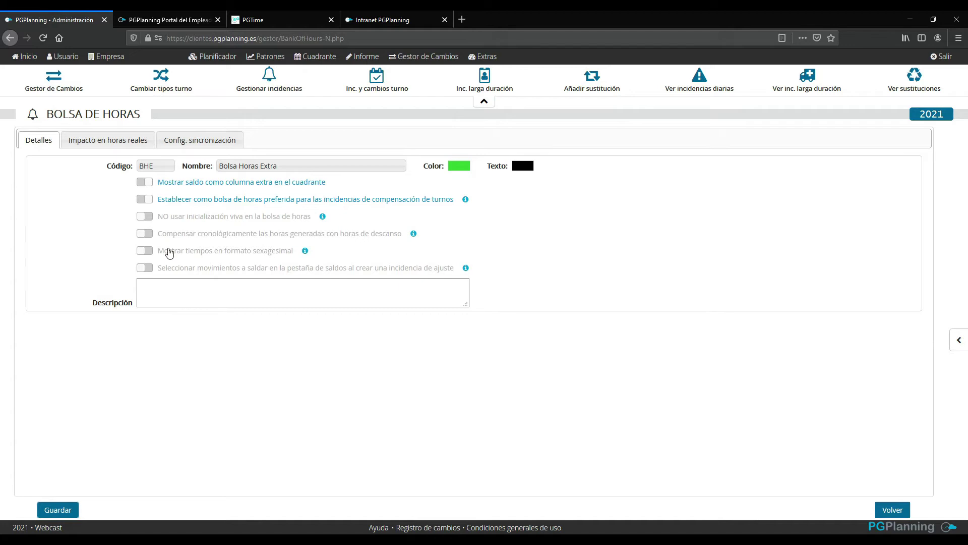
# Step: Set the bank's times to decimal format and save the new hours bank
pyautogui.click(280, 255)
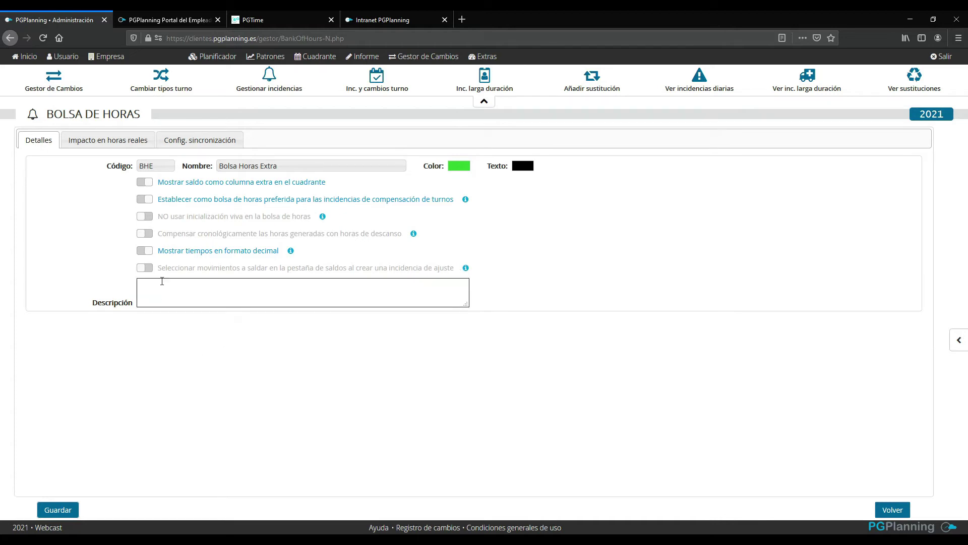
pyautogui.click(147, 268)
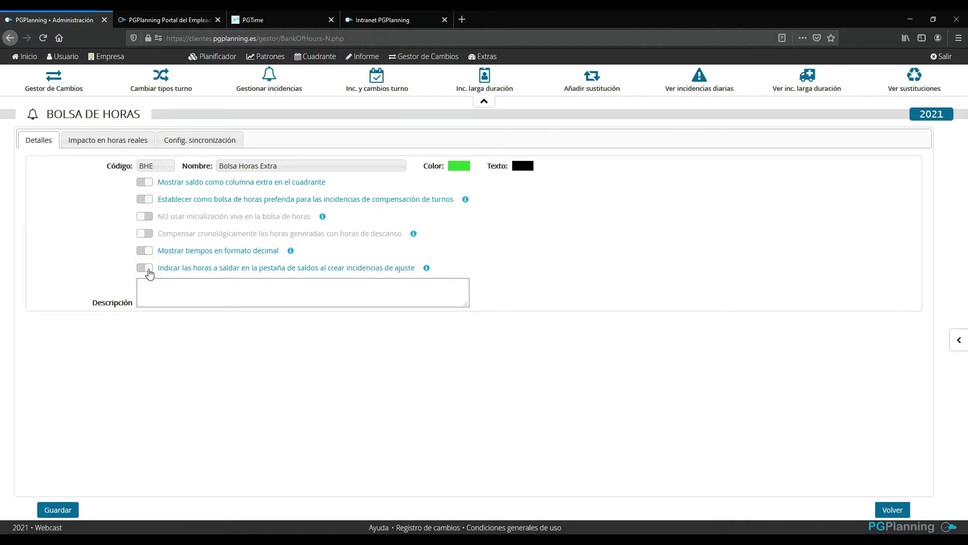
pyautogui.click(146, 270)
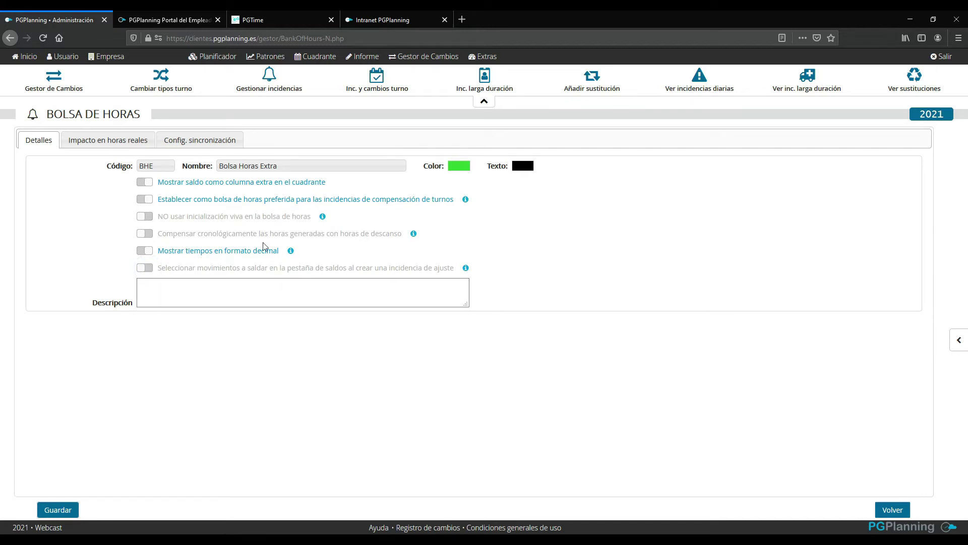
pyautogui.click(58, 509)
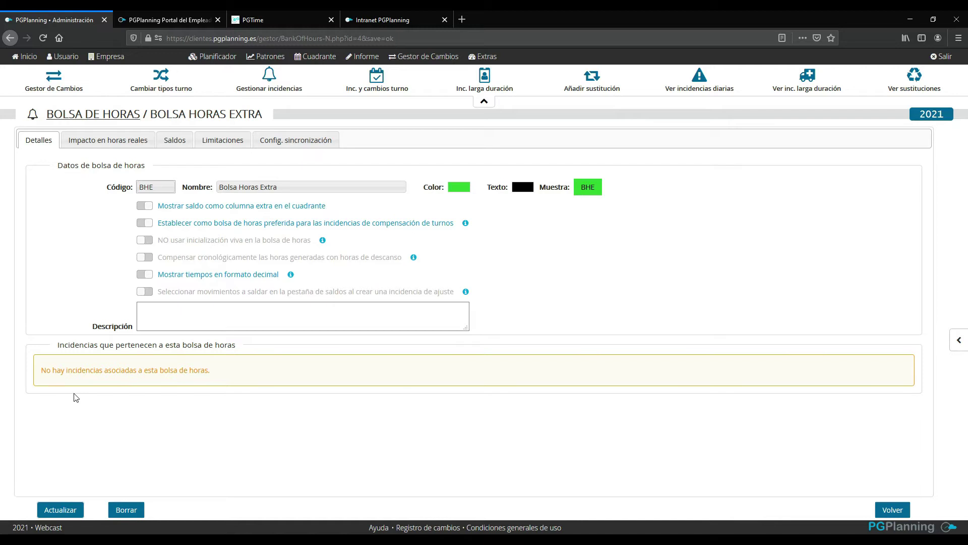
# Step: Start a new incident type in the change manager with code HE and name Horas Extra
pyautogui.click(64, 80)
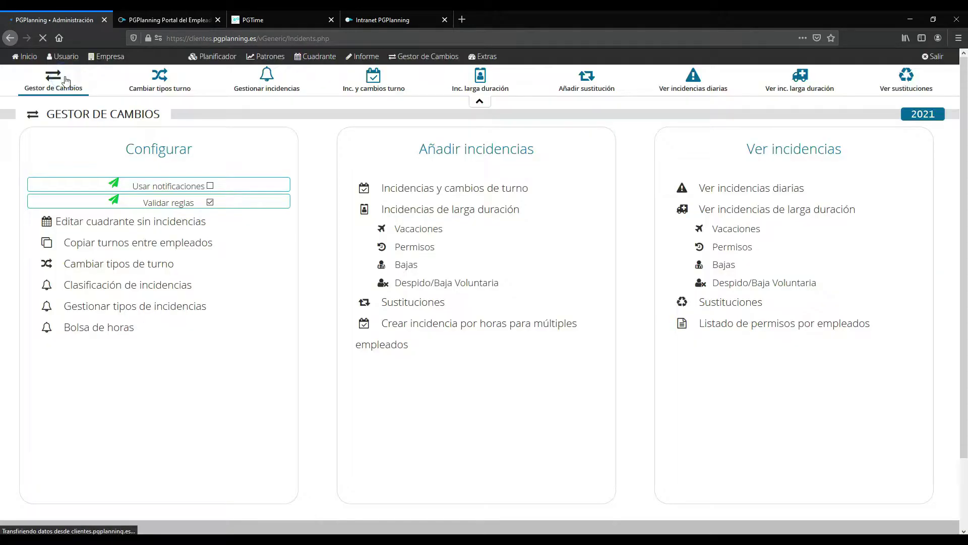
pyautogui.click(194, 309)
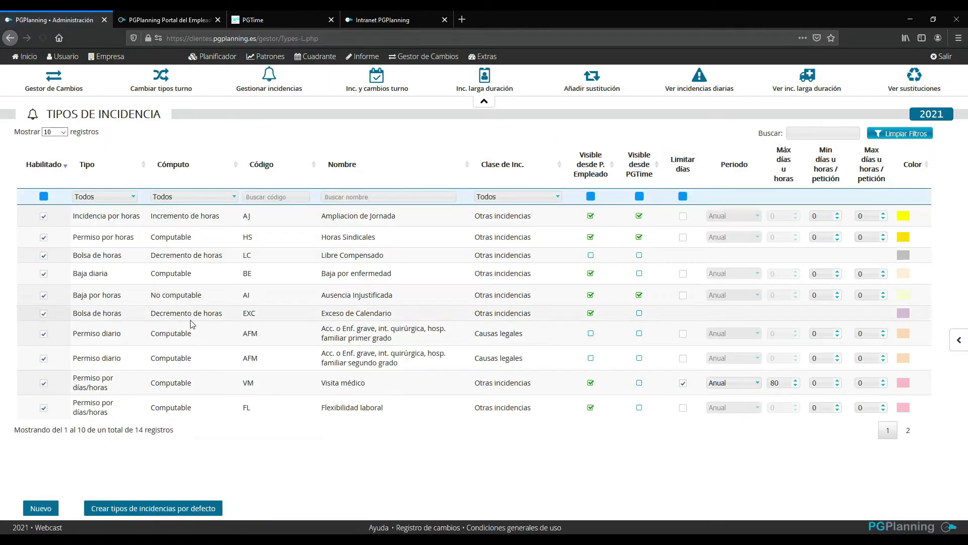
pyautogui.click(41, 507)
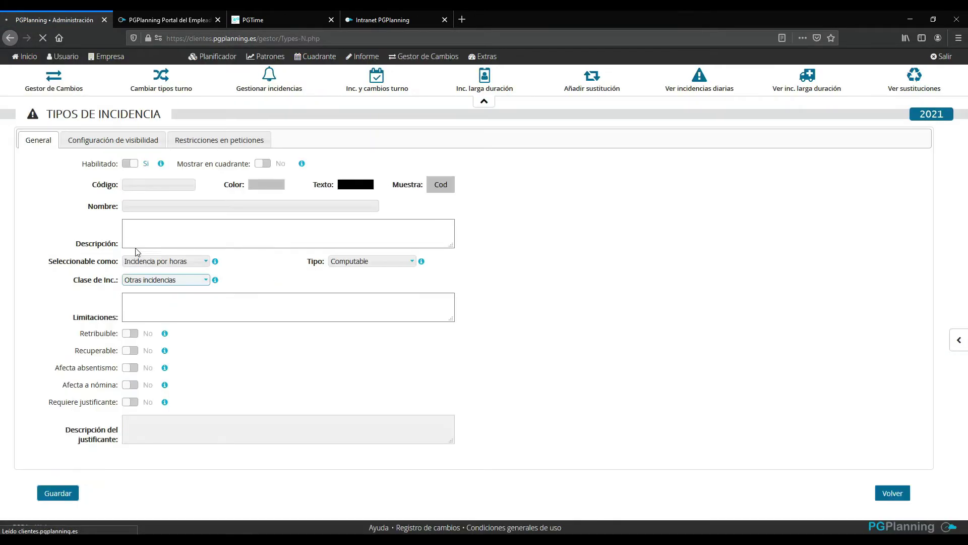
pyautogui.click(150, 185)
pyautogui.write('HE')
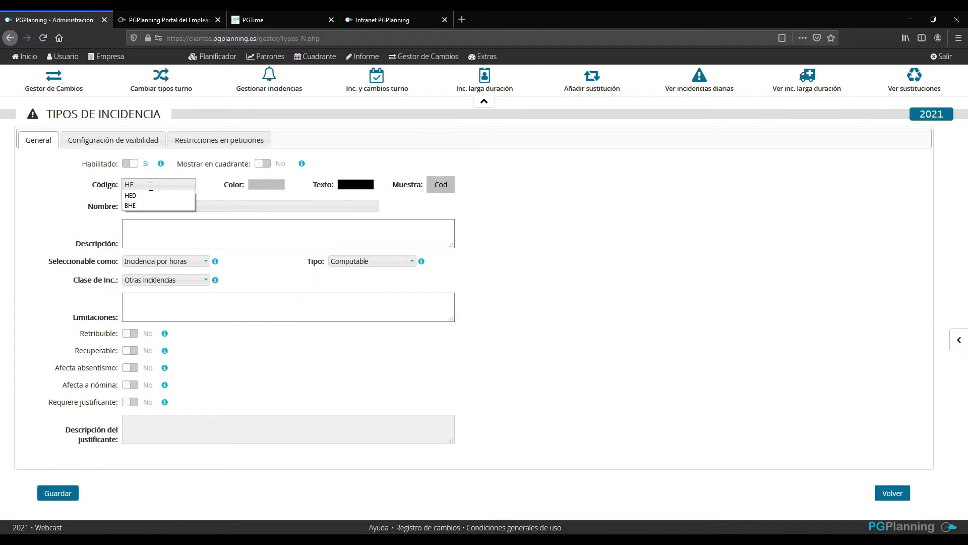
pyautogui.click(225, 204)
pyautogui.write('H')
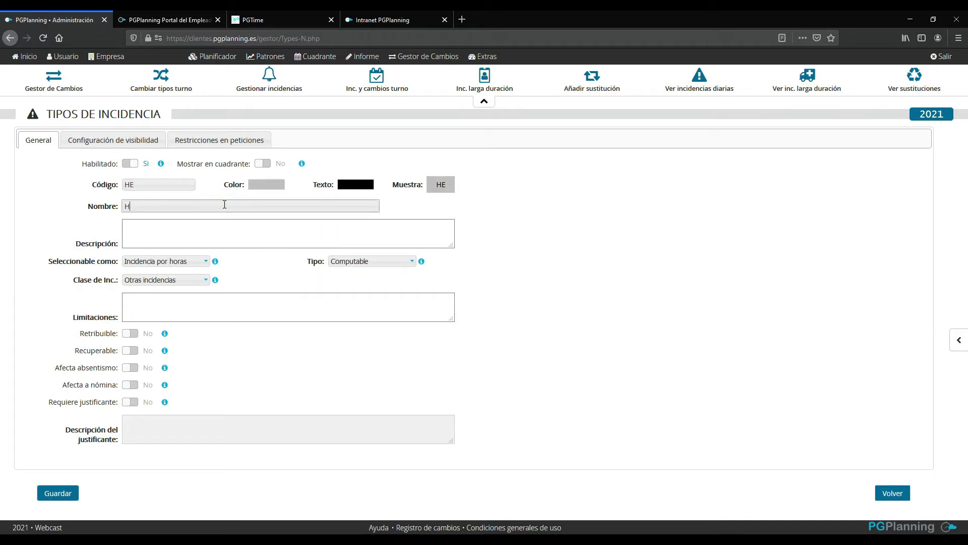
pyautogui.write('oras Extra')
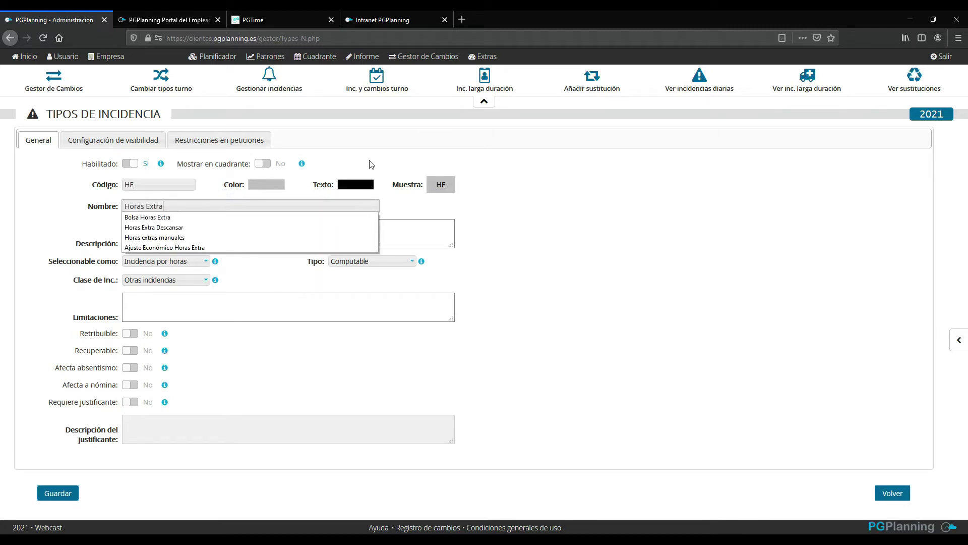
# Step: Give the Horas Extra incident type a pink colour and enable showing it in the cuadrante
pyautogui.click(277, 187)
pyautogui.click(253, 202)
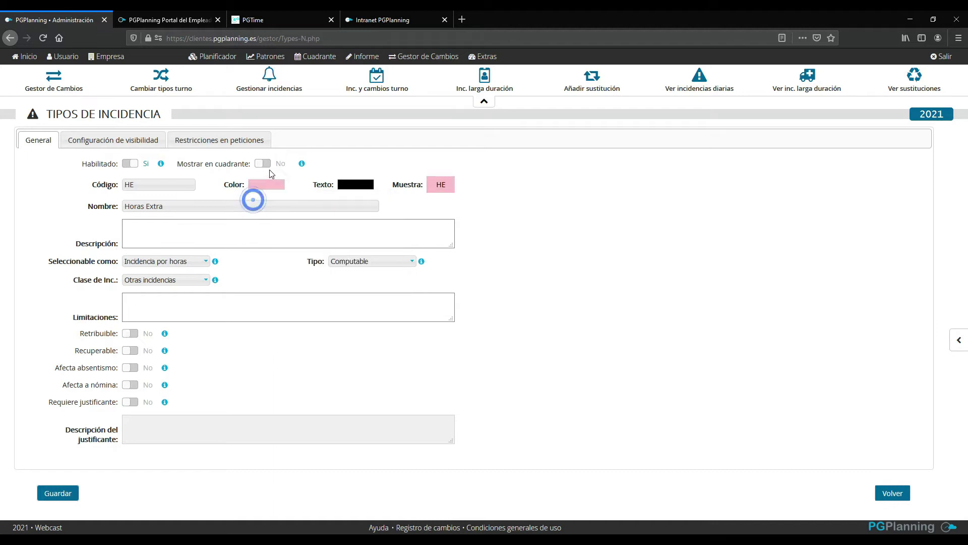
pyautogui.click(262, 163)
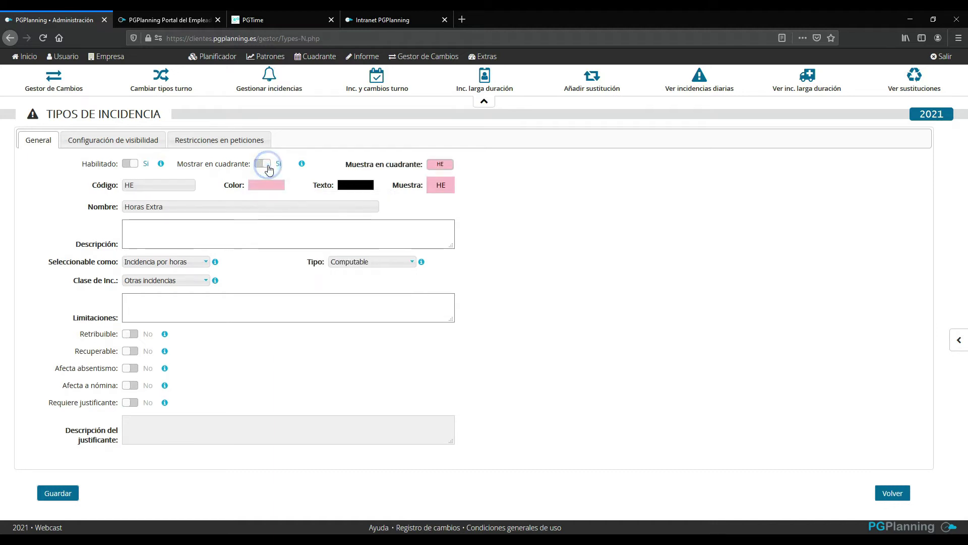
# Step: Make the incident type selectable as Bolsa de horas and assign it to Bolsa Horas Extra
pyautogui.click(188, 262)
pyautogui.click(186, 353)
pyautogui.click(171, 281)
pyautogui.click(160, 326)
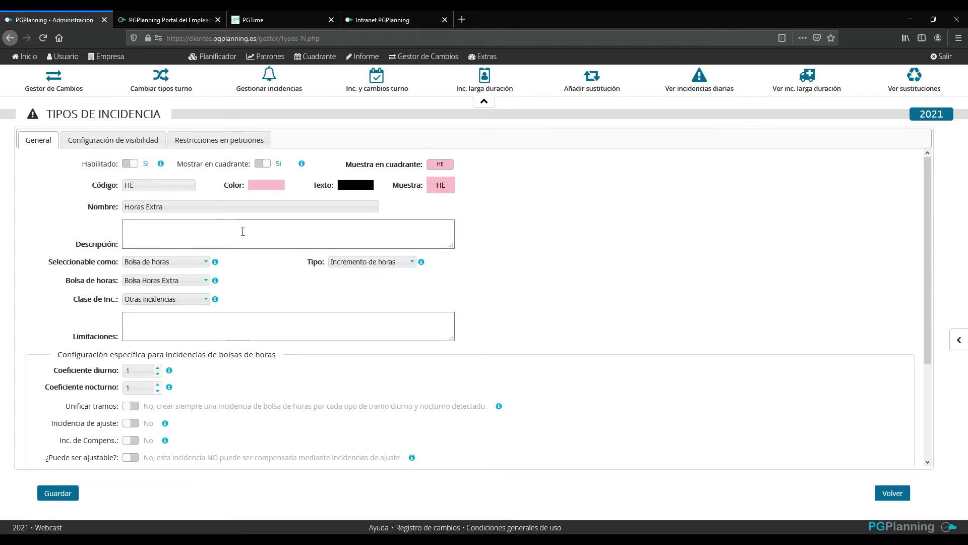
# Step: Enable unifying day and night segments, allow compensation through adjustment incidents, and save the Horas Extra incident type
pyautogui.click(116, 139)
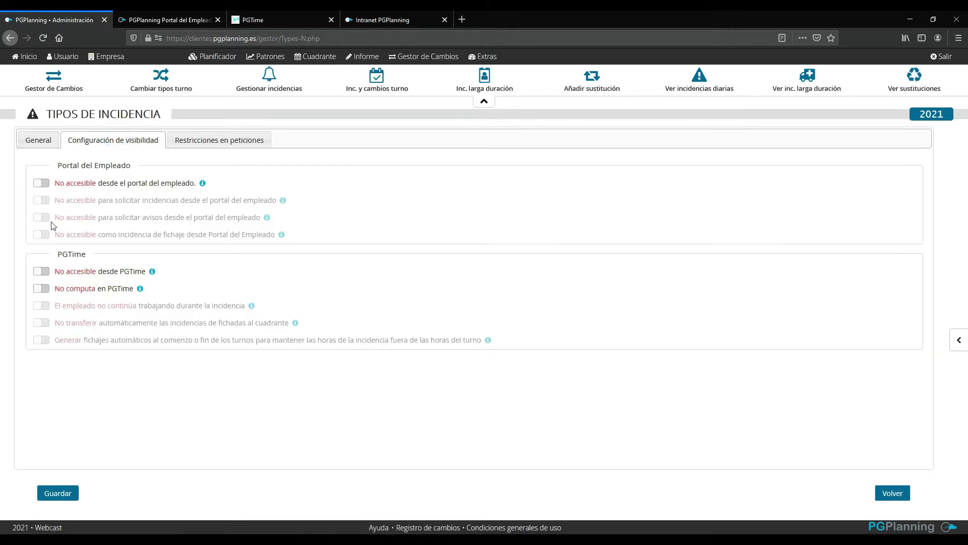
pyautogui.click(40, 146)
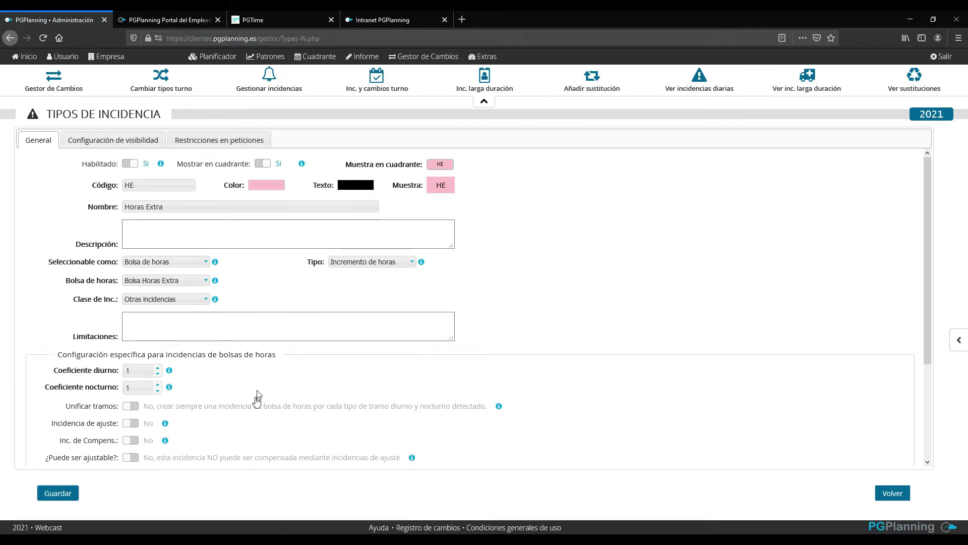
pyautogui.click(132, 406)
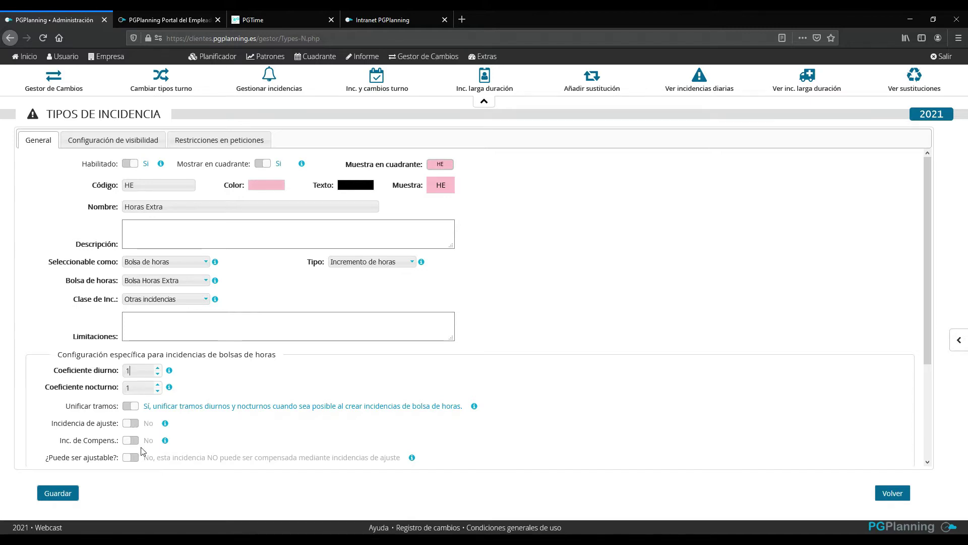
pyautogui.click(133, 457)
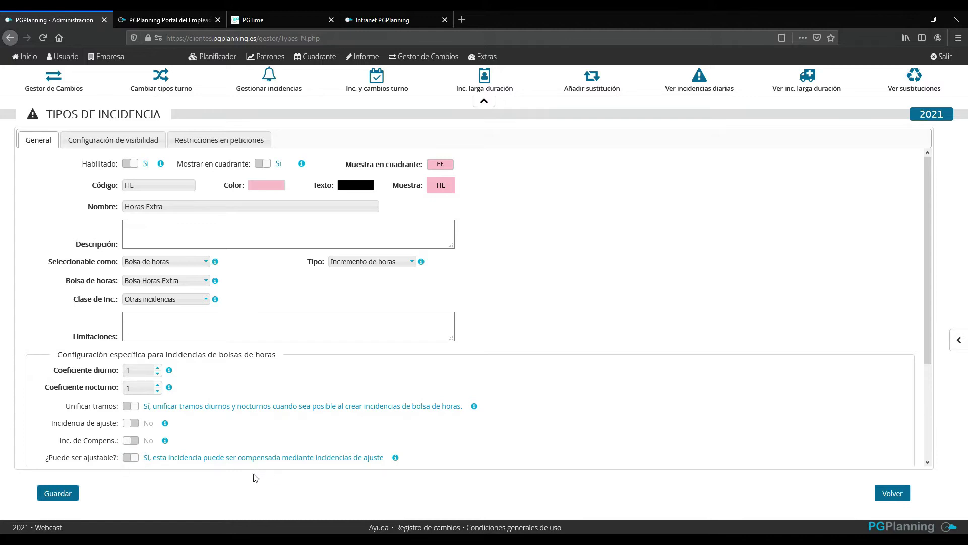
pyautogui.click(58, 493)
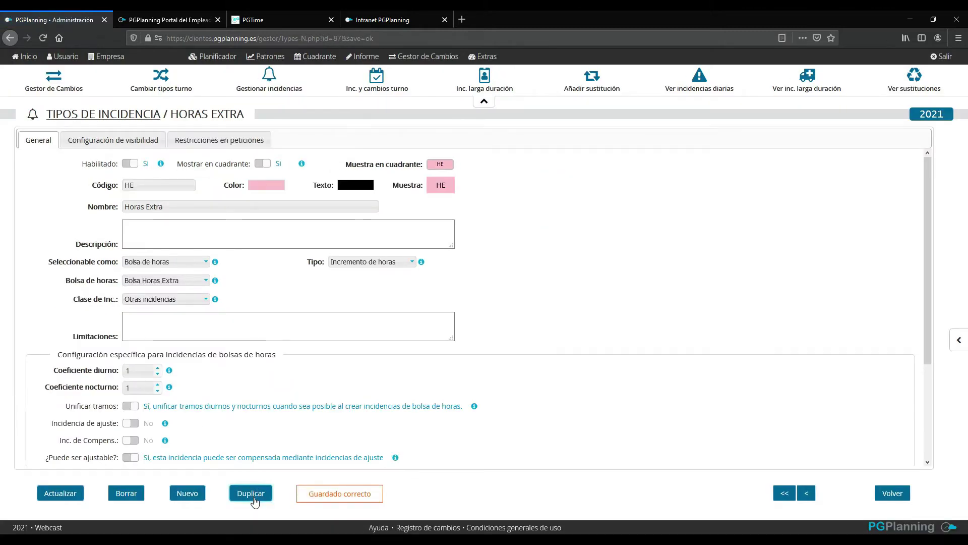
# Step: Duplicate the Horas Extra incident type, mark the copy as a compensation incident and save it
pyautogui.click(252, 494)
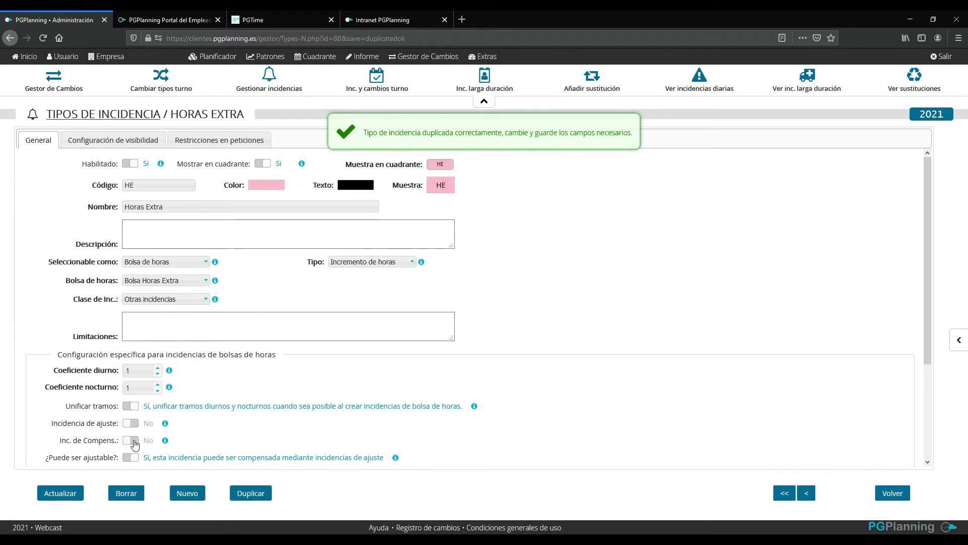
pyautogui.click(133, 441)
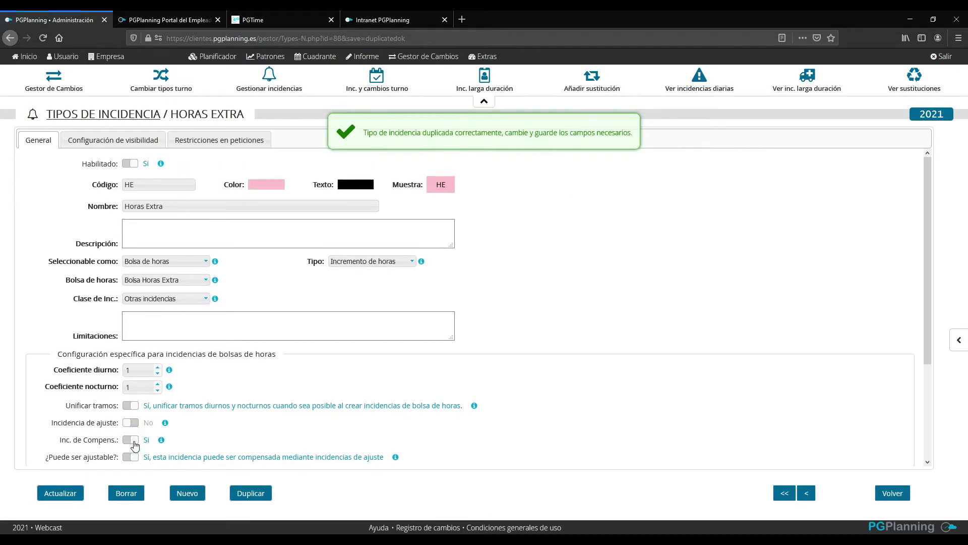
pyautogui.click(73, 490)
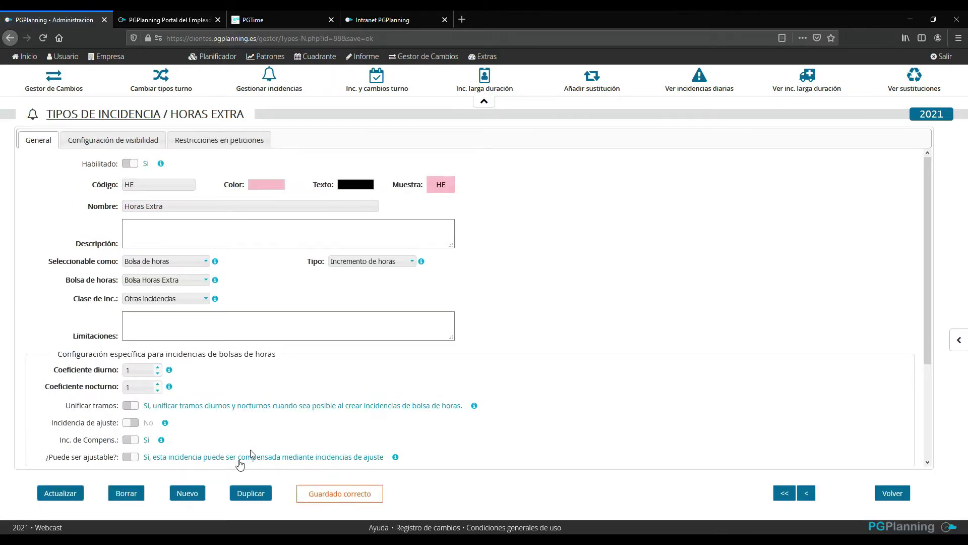
# Step: Start a new incident type with code DLC and name Día Libre Compensado
pyautogui.click(196, 496)
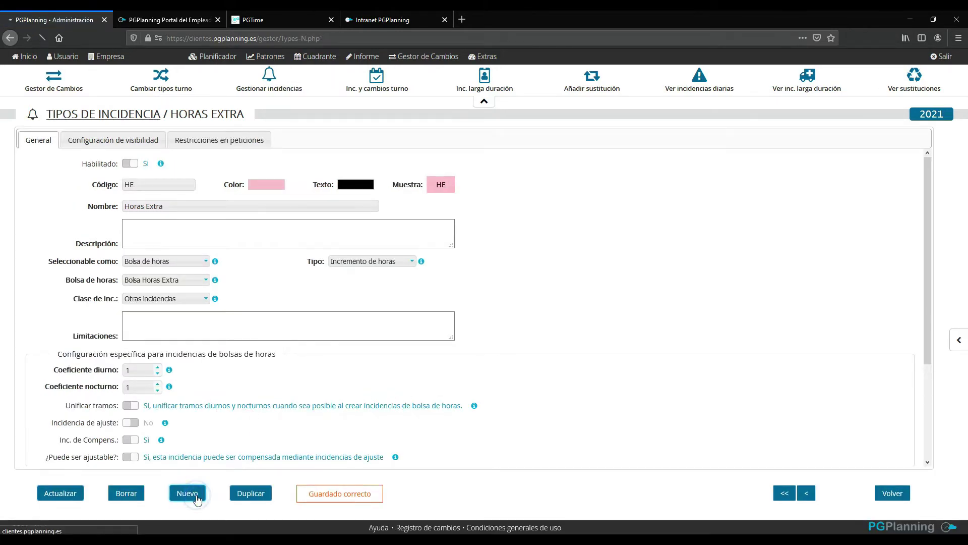
pyautogui.click(170, 184)
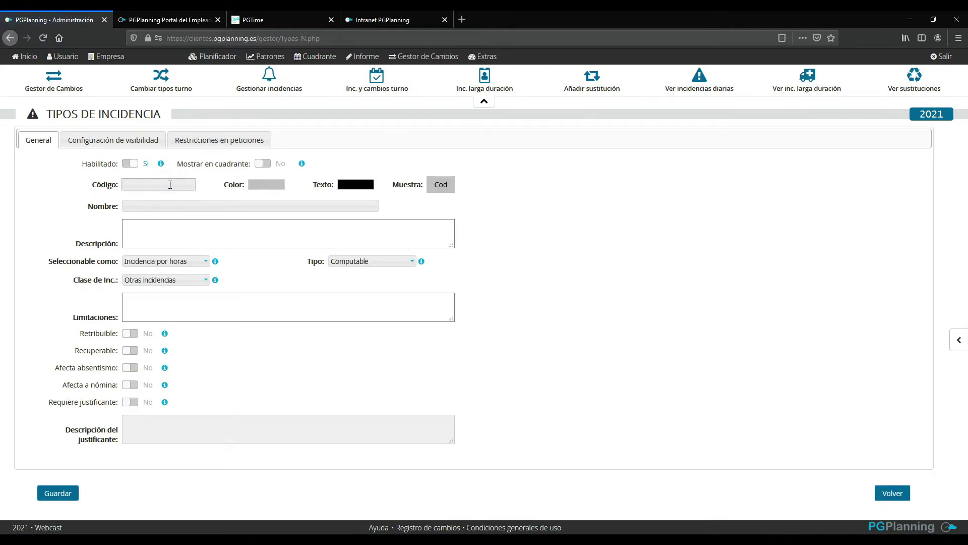
pyautogui.write('DLC')
pyautogui.click(234, 206)
pyautogui.write('Día Libre Compensado')
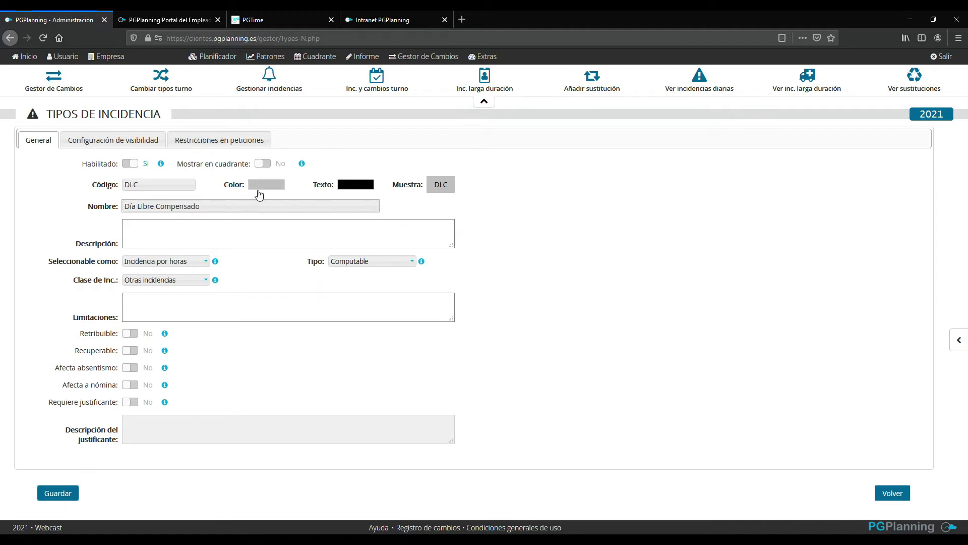
# Step: Make the Día Libre Compensado type selectable as Bolsa de horas and assign it to Bolsa Horas Extra
pyautogui.click(150, 261)
pyautogui.click(144, 349)
pyautogui.click(147, 280)
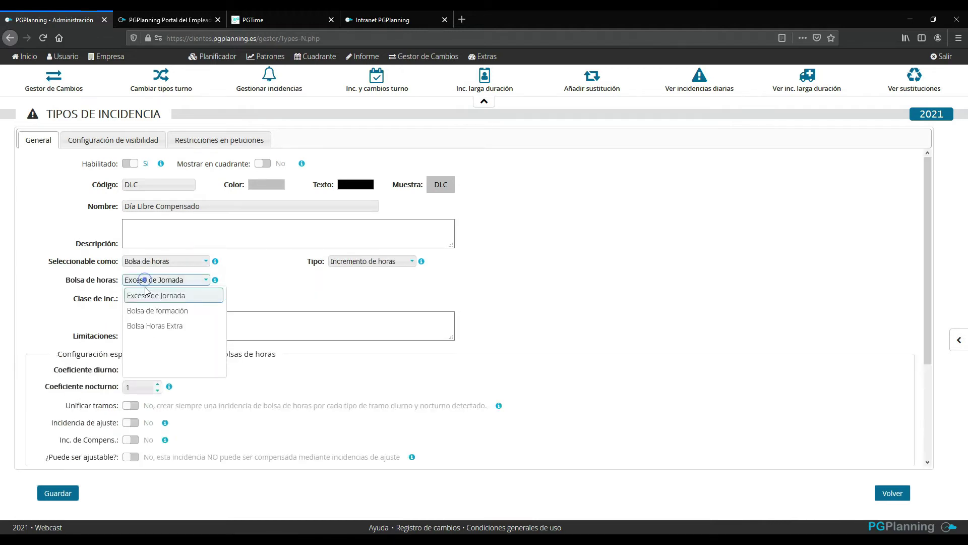
pyautogui.click(145, 324)
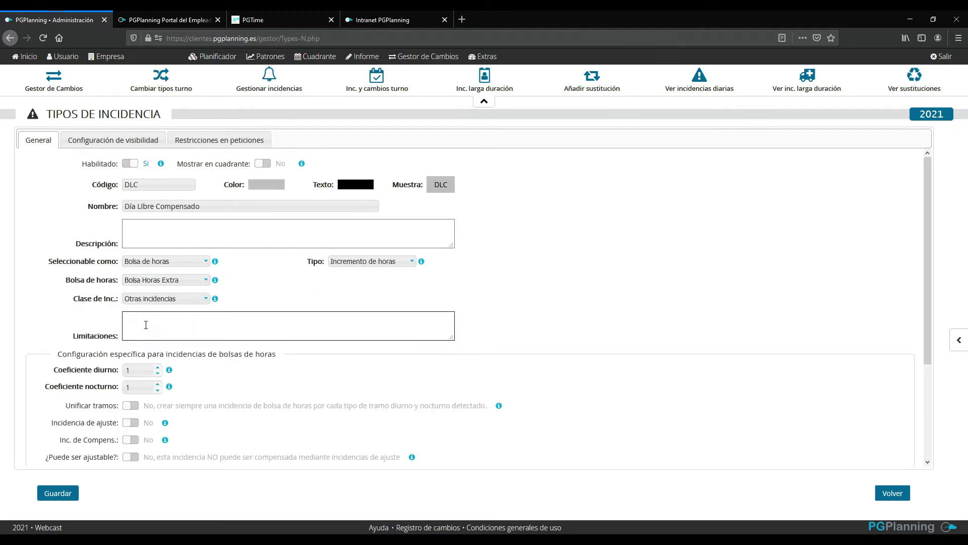
# Step: Mark Día Libre Compensado as a compensation incident and set its type to Decremento de horas
pyautogui.click(132, 440)
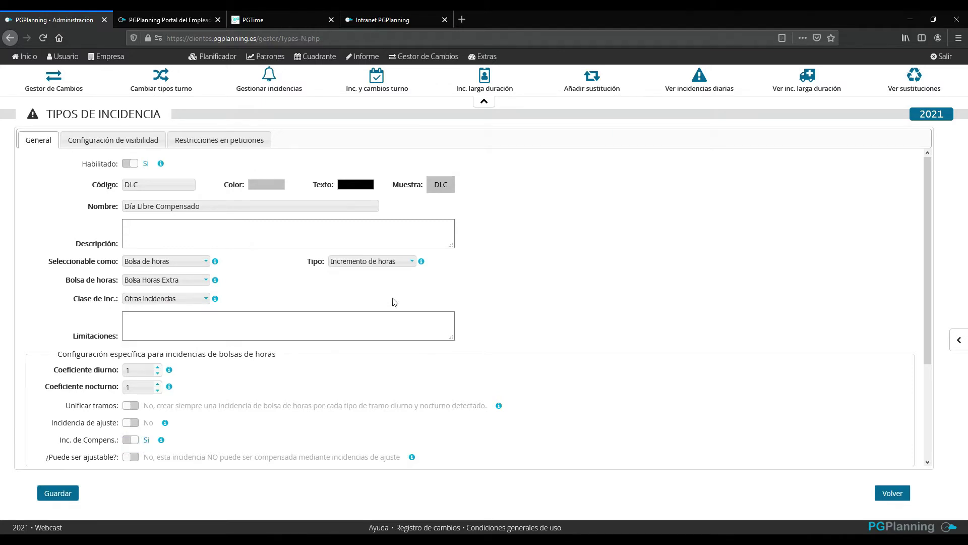
pyautogui.click(358, 260)
pyautogui.click(357, 290)
# Step: Give Día Libre Compensado the light purple Thistle colour and save the incident type
pyautogui.click(267, 186)
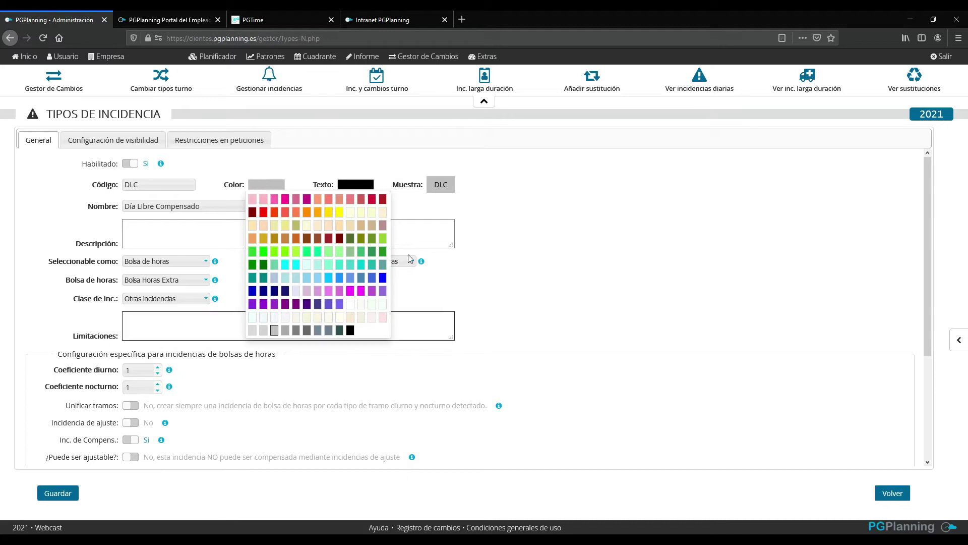
pyautogui.click(307, 291)
pyautogui.click(65, 493)
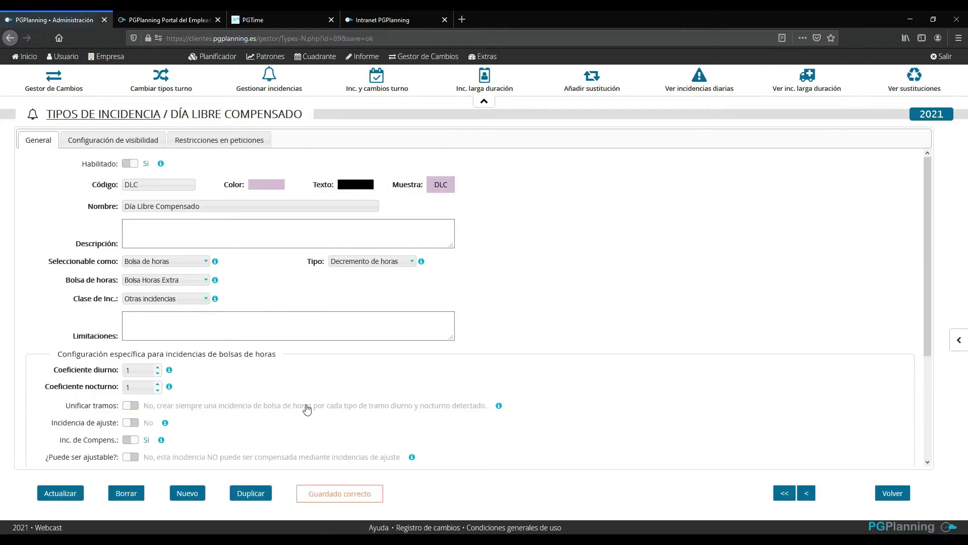
# Step: Duplicate the Día Libre Compensado incident type and give the copy the name Horas a librar and code HL
pyautogui.click(260, 496)
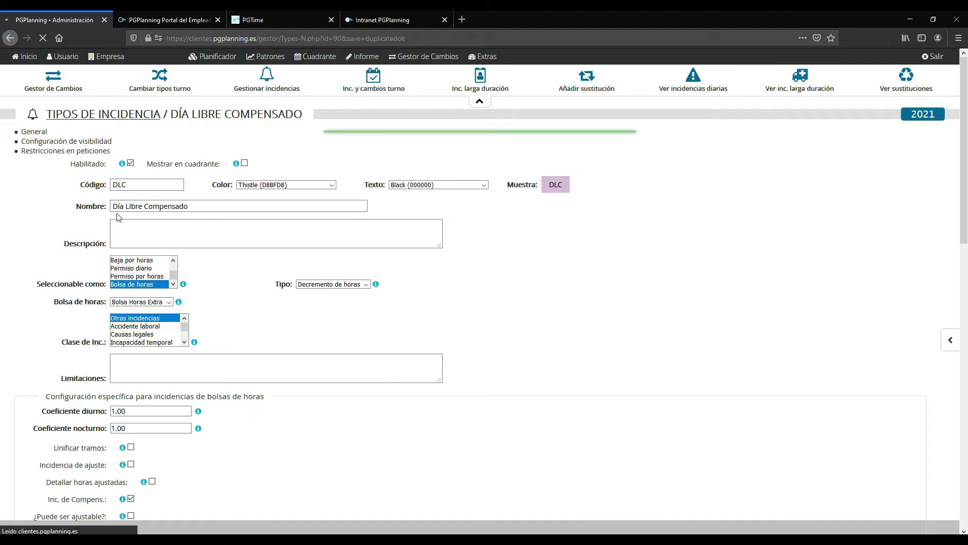
pyautogui.moveTo(154, 205); pyautogui.dragTo(108, 201)
pyautogui.press('BackSpace')
pyautogui.press('Delete')
pyautogui.press('Delete')
pyautogui.press('Delete')
pyautogui.press('Delete')
pyautogui.press('Delete')
pyautogui.press('Delete')
pyautogui.press('Delete')
pyautogui.press('Delete')
pyautogui.press('Delete')
pyautogui.press('Delete')
pyautogui.press('Delete')
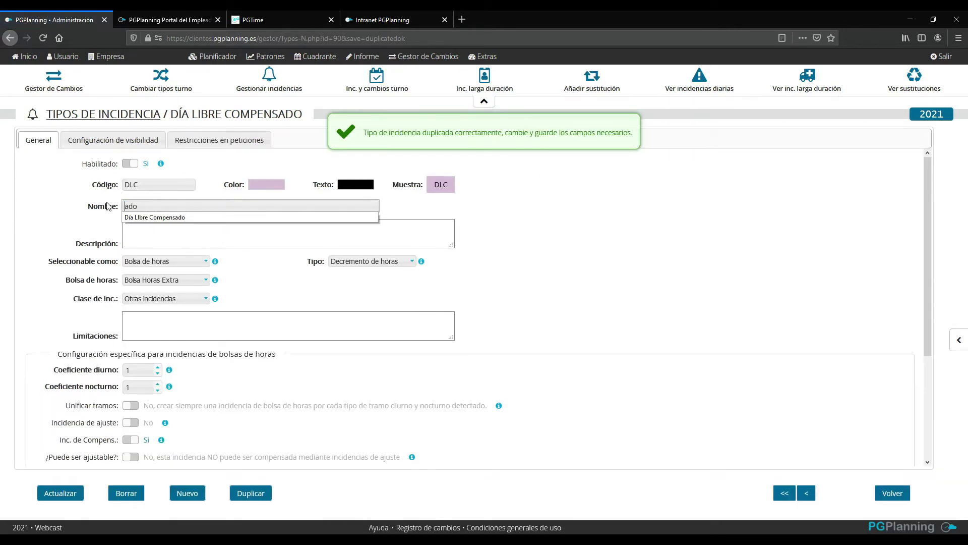
pyautogui.write('Horas a librar')
pyautogui.doubleClick(159, 186)
pyautogui.write('HL')
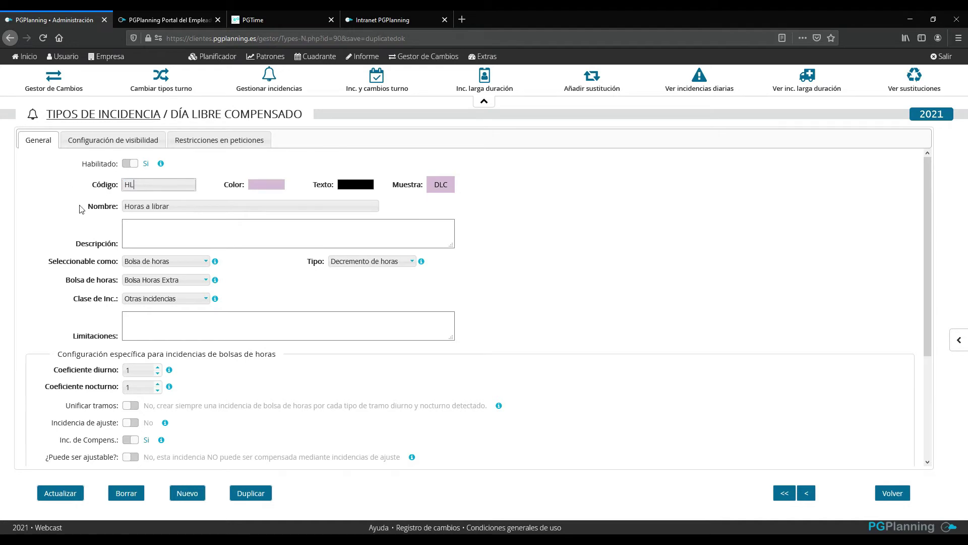
# Step: Turn off the compensation option for Horas a librar, enable showing it in the cuadrante, and save it
pyautogui.click(129, 443)
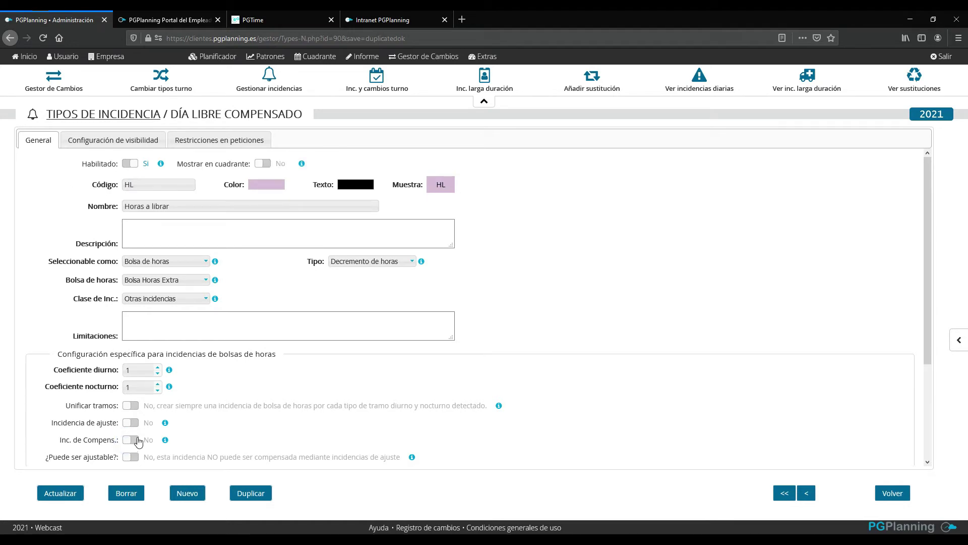
pyautogui.click(263, 164)
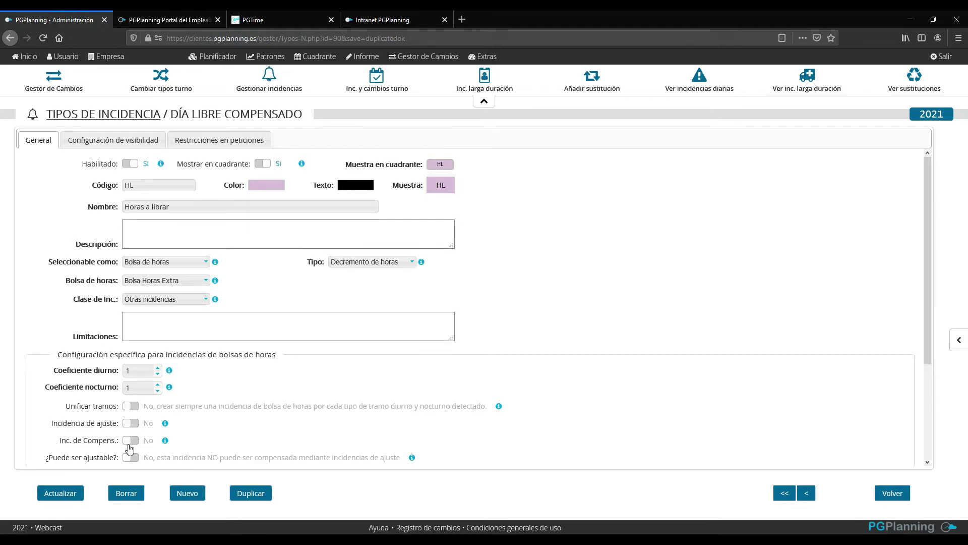
pyautogui.click(75, 493)
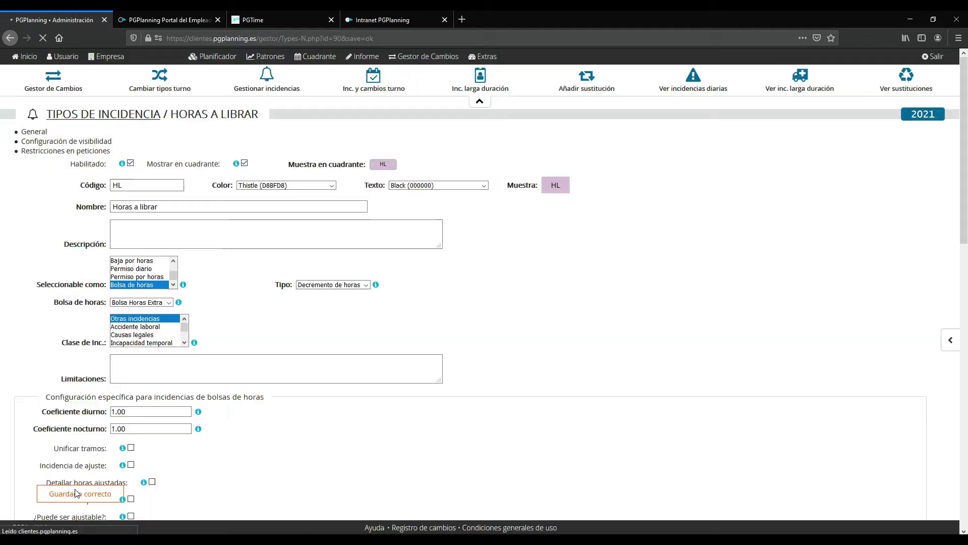
# Step: Start a new incident type with code AJE and name Ajuste Económico Horas Extra
pyautogui.click(189, 493)
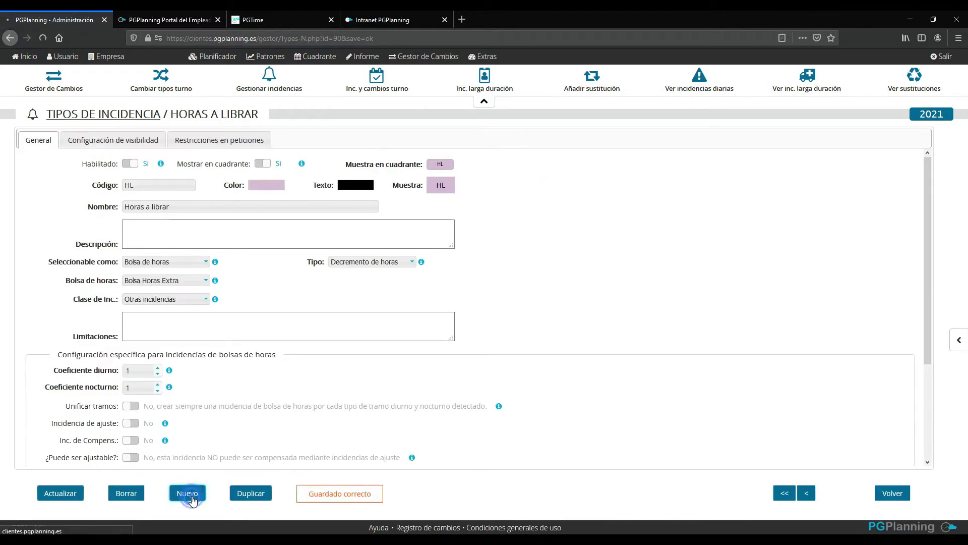
pyautogui.click(167, 184)
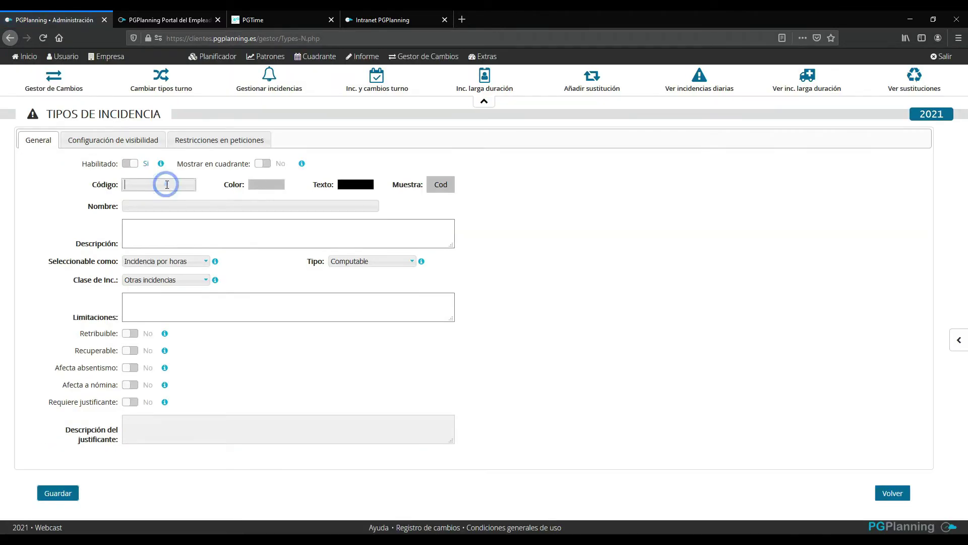
pyautogui.write('AJE')
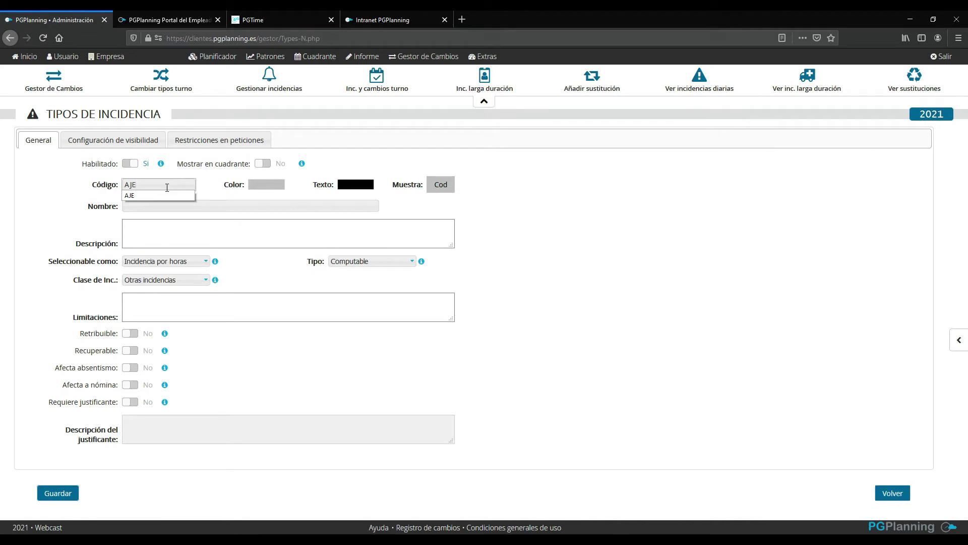
pyautogui.click(225, 202)
pyautogui.write('Ajus')
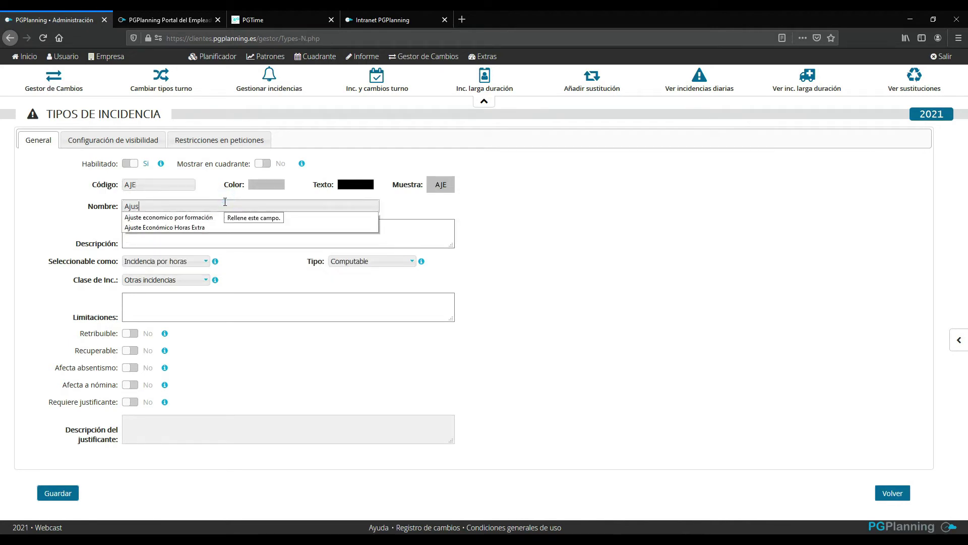
pyautogui.write('te Económico Horas Ex')
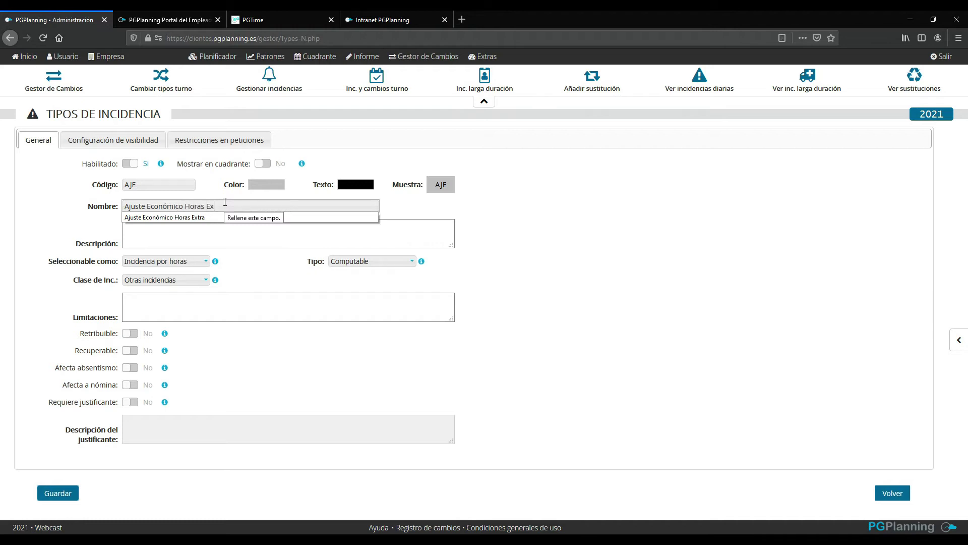
# Step: Make the Ajuste Económico Horas Extra type selectable as Bolsa de horas and assign it to Bolsa Horas Extra
pyautogui.click(200, 261)
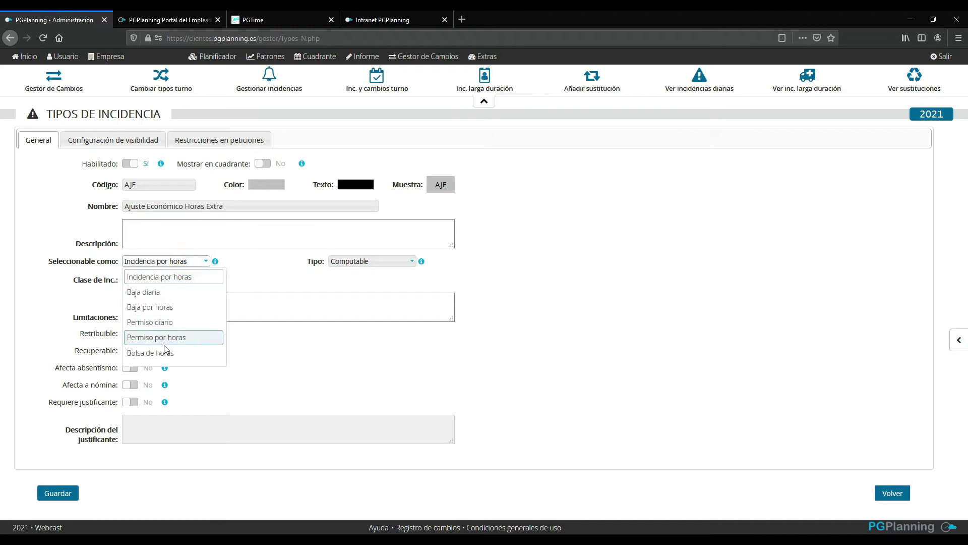
pyautogui.click(182, 337)
pyautogui.click(166, 280)
pyautogui.click(151, 324)
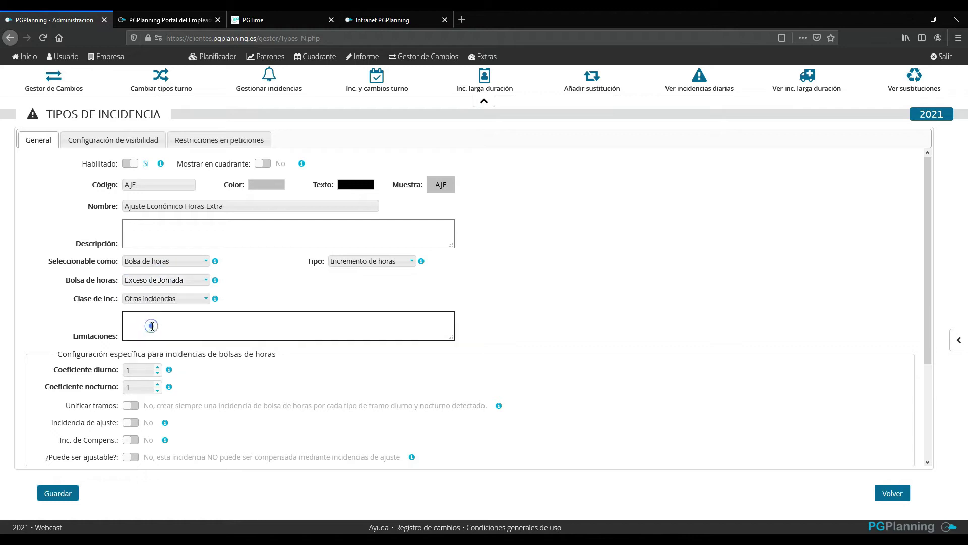
# Step: Set the Ajuste Económico Horas Extra type to Decremento de horas and mark it as an adjustment incident
pyautogui.click(333, 261)
pyautogui.click(356, 289)
pyautogui.click(131, 423)
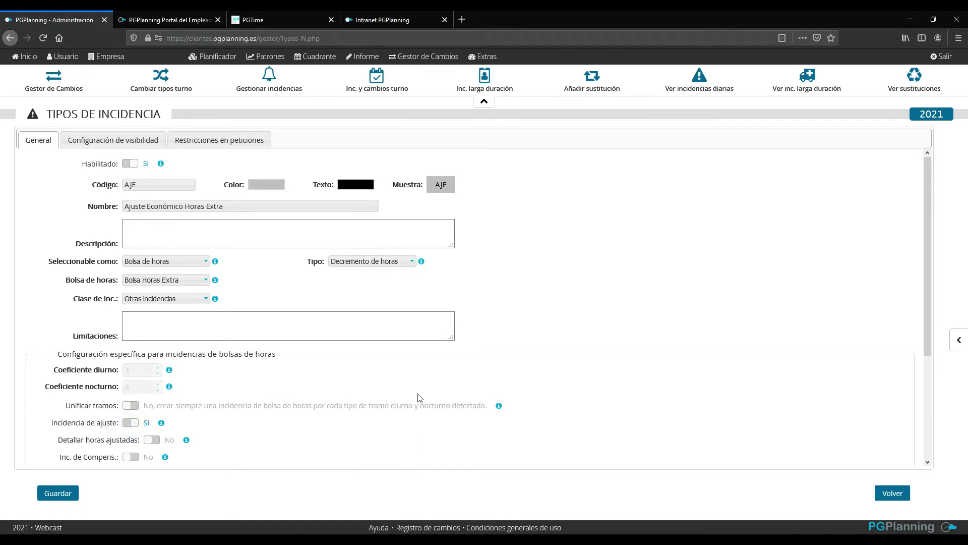
# Step: Enable detailing the adjusted hours for Ajuste Económico Horas Extra and save the incident type
pyautogui.scroll(-2, 288, 401)
pyautogui.click(153, 385)
pyautogui.click(153, 385)
pyautogui.click(153, 385)
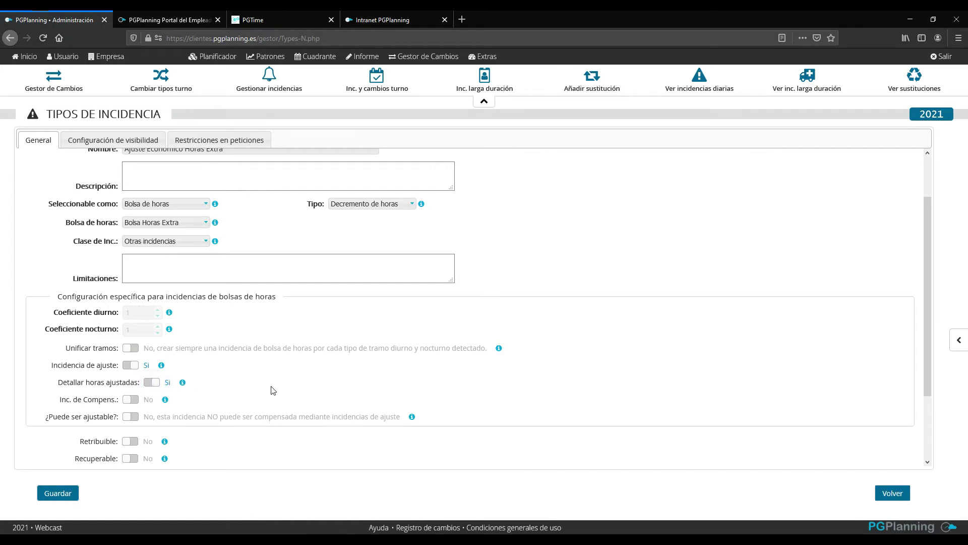
pyautogui.scroll(2, 289, 313)
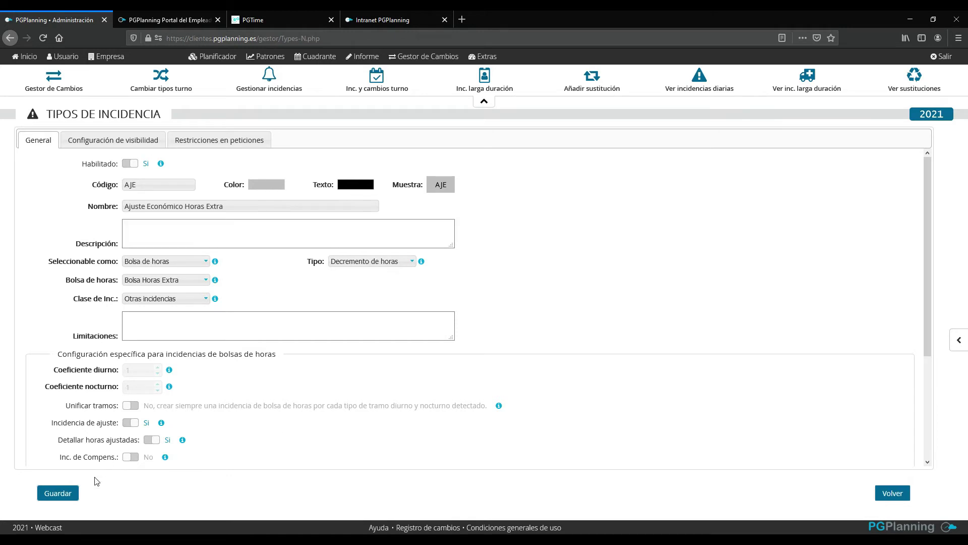
pyautogui.click(62, 496)
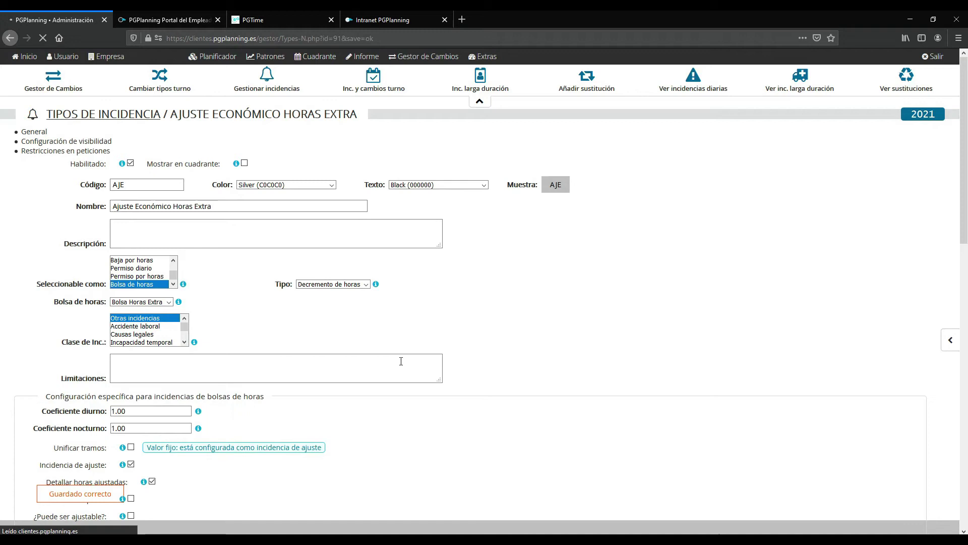
# Step: Open Bolsa Horas Extra from the hours banks and review the incident types that belong to it
pyautogui.click(54, 78)
pyautogui.click(103, 332)
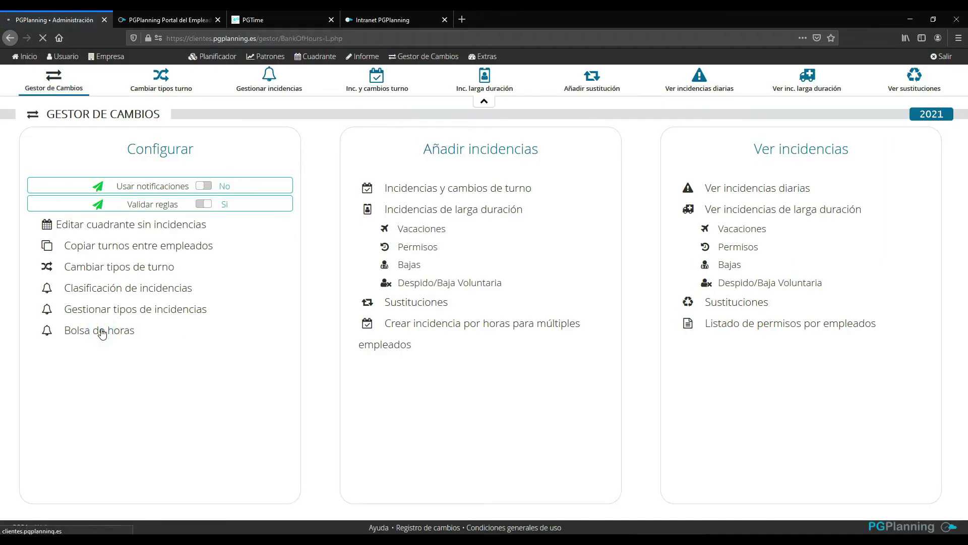
pyautogui.click(204, 232)
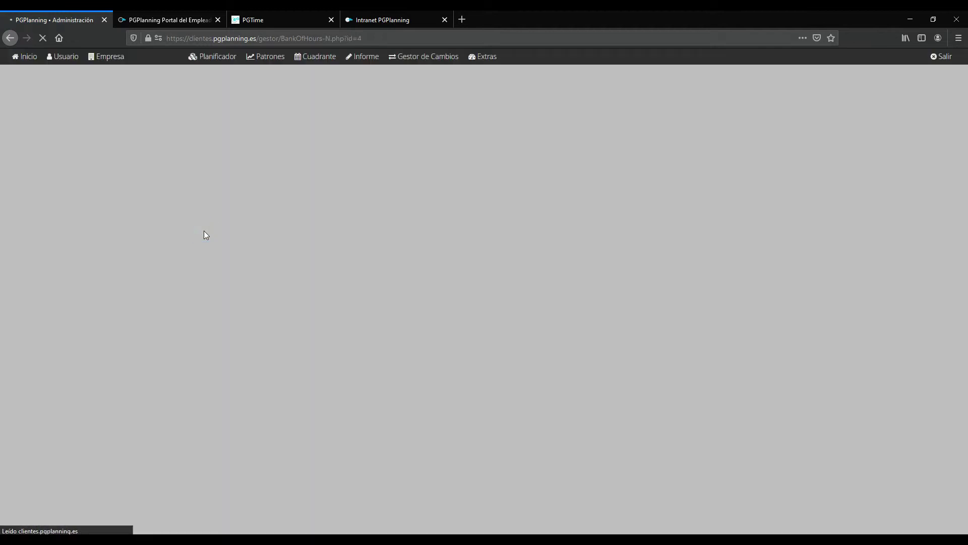
pyautogui.scroll(-1, 253, 372)
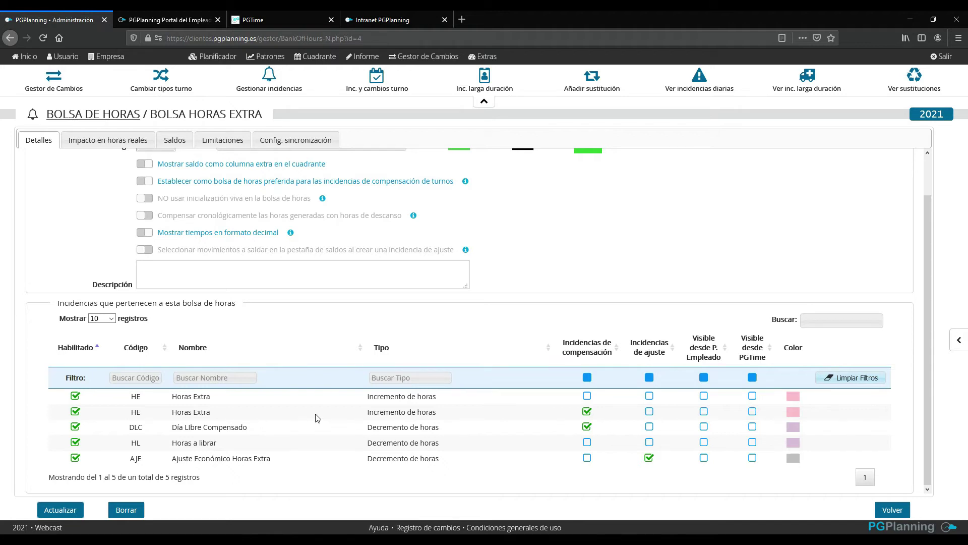
# Step: Open the cuadrante for editing with incidents and filter it to the previous week
pyautogui.click(53, 84)
pyautogui.click(433, 193)
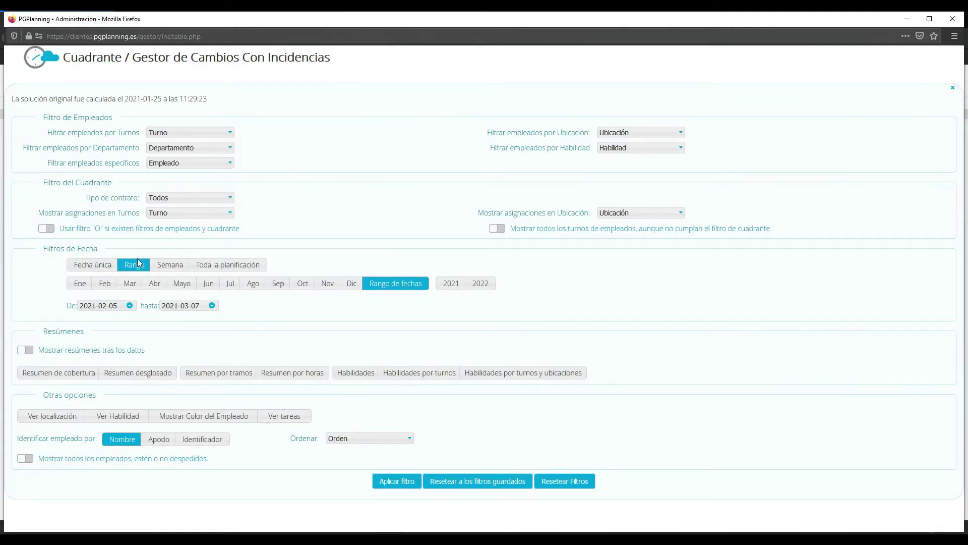
pyautogui.click(162, 268)
pyautogui.click(83, 284)
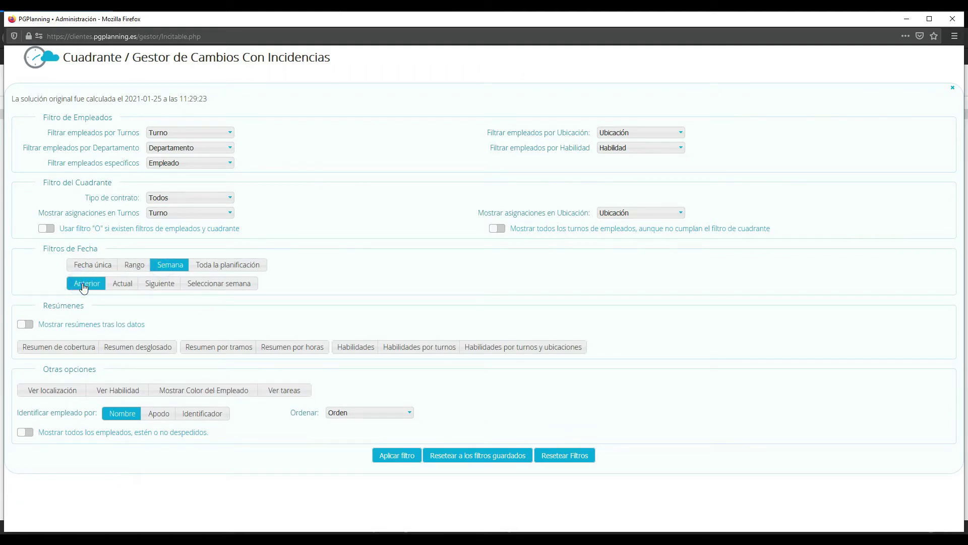
pyautogui.click(403, 460)
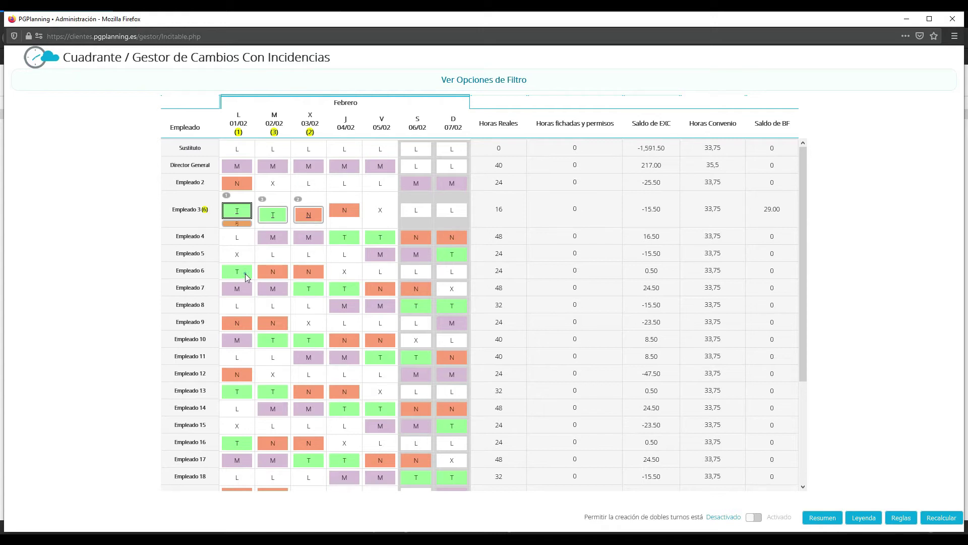
# Step: Edit Empleado 6's shift on 01/02 and choose the Bolsa de horas change type with the Horas Extra incident
pyautogui.moveTo(247, 277)
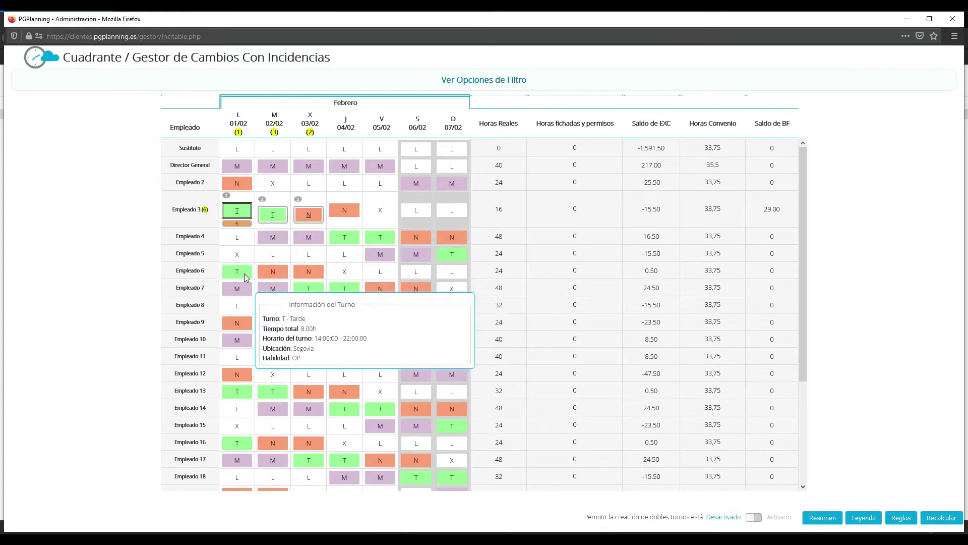
pyautogui.click(246, 277)
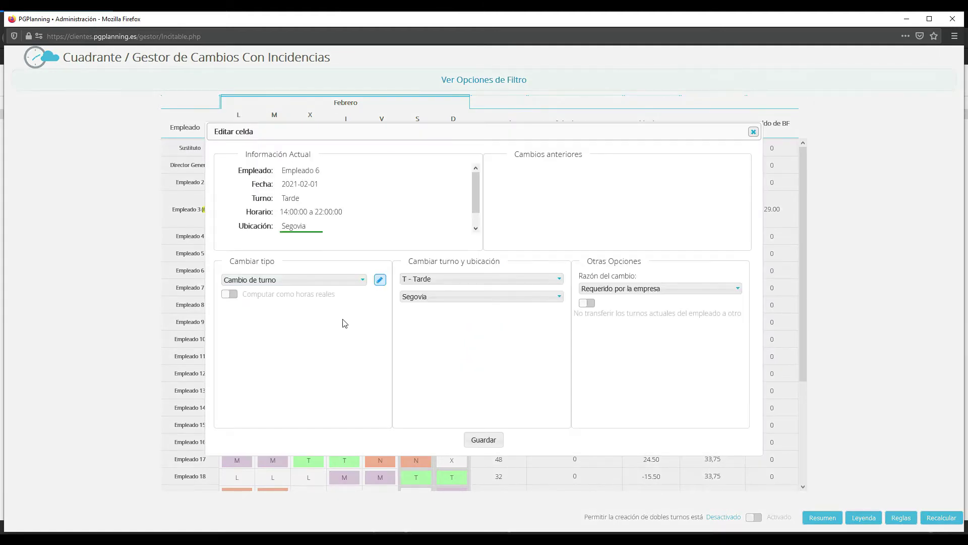
pyautogui.click(277, 280)
pyautogui.scroll(-2, 291, 336)
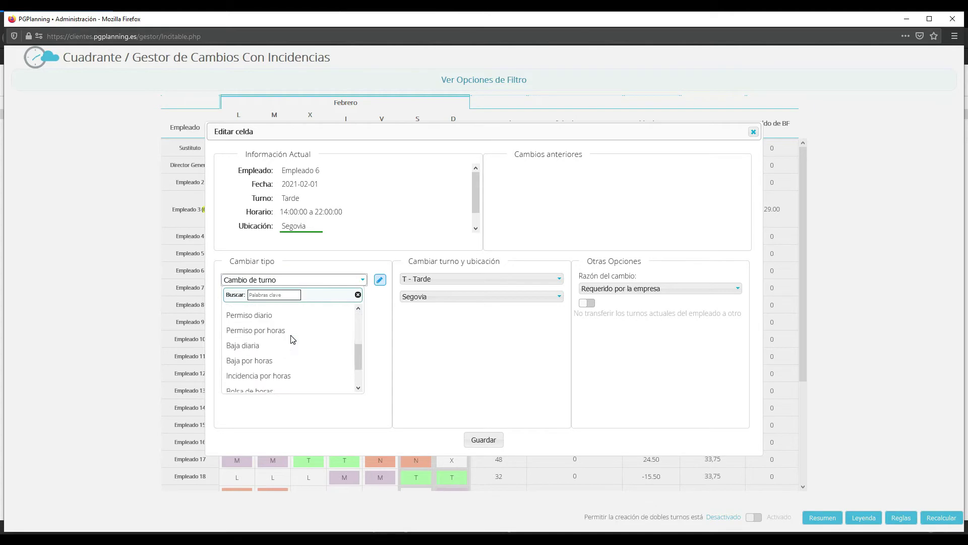
pyautogui.scroll(-1, 292, 338)
pyautogui.click(265, 363)
pyautogui.click(260, 321)
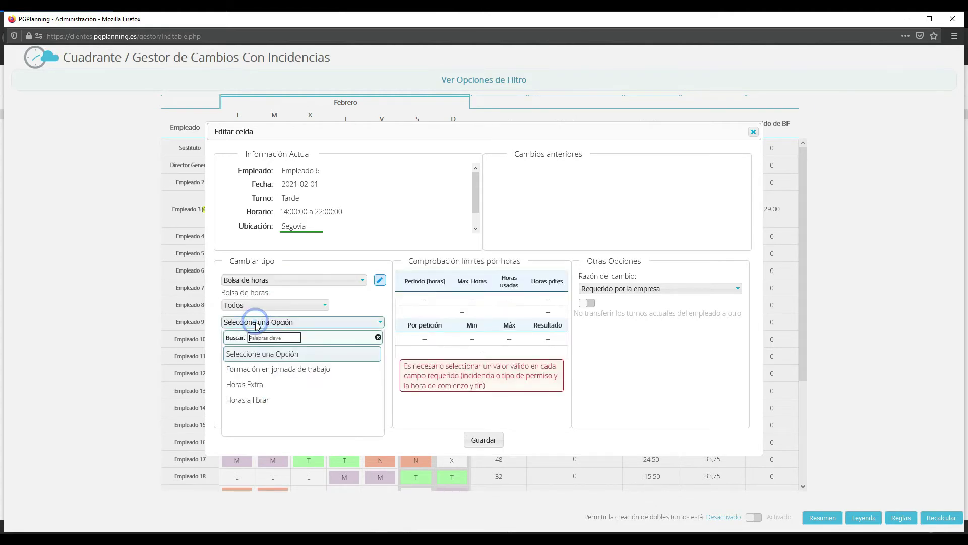
pyautogui.click(265, 390)
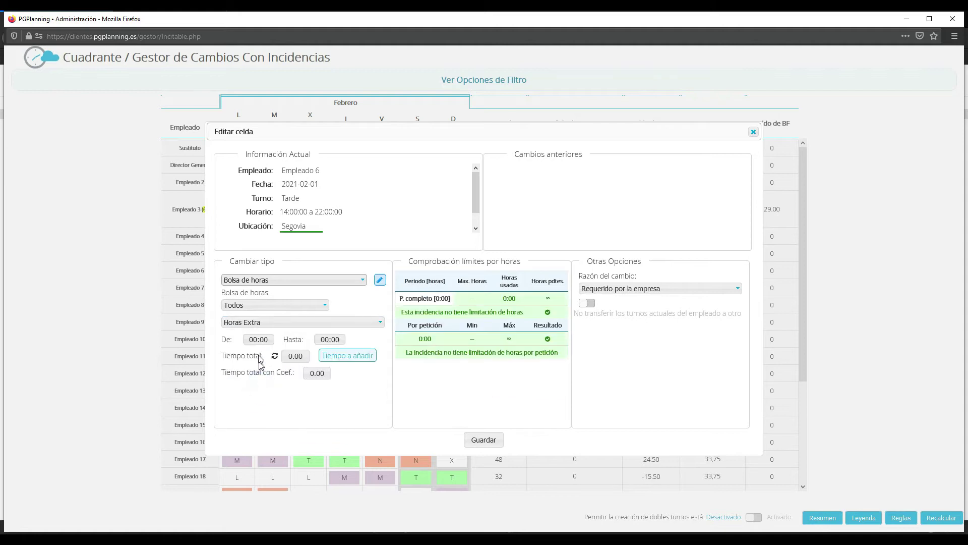
# Step: Set the Horas Extra period from 10:10 to 14:00 and save the incident
pyautogui.click(256, 339)
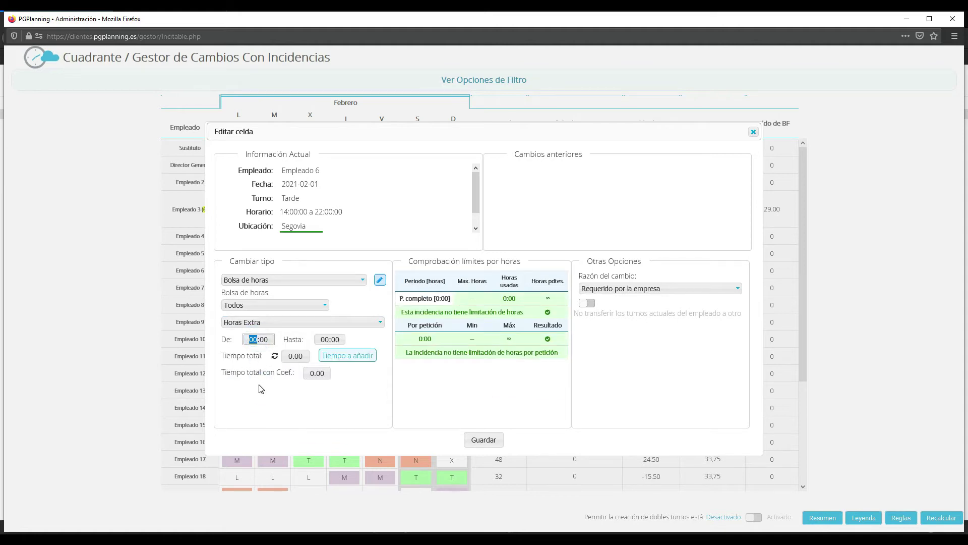
pyautogui.write('1010')
pyautogui.press('Tab')
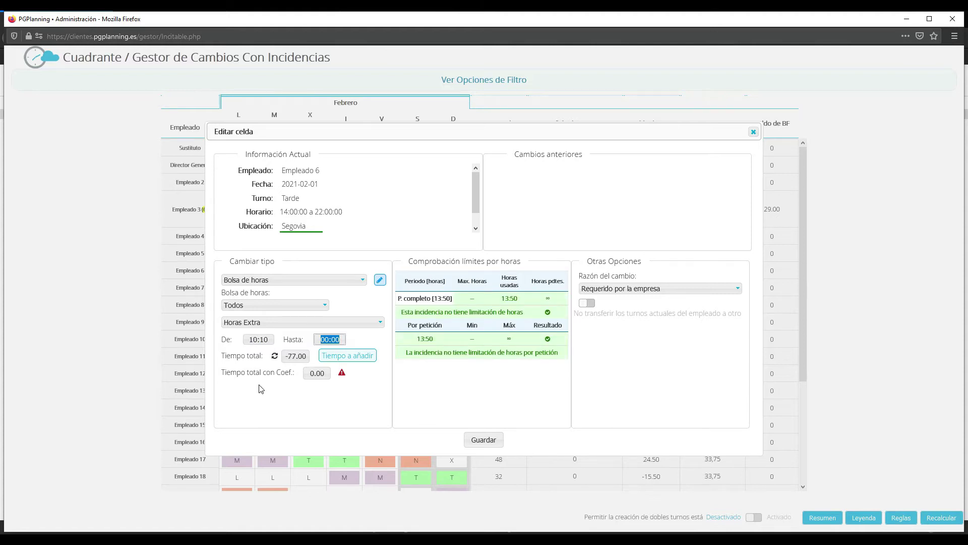
pyautogui.write('1400')
pyautogui.press('Tab')
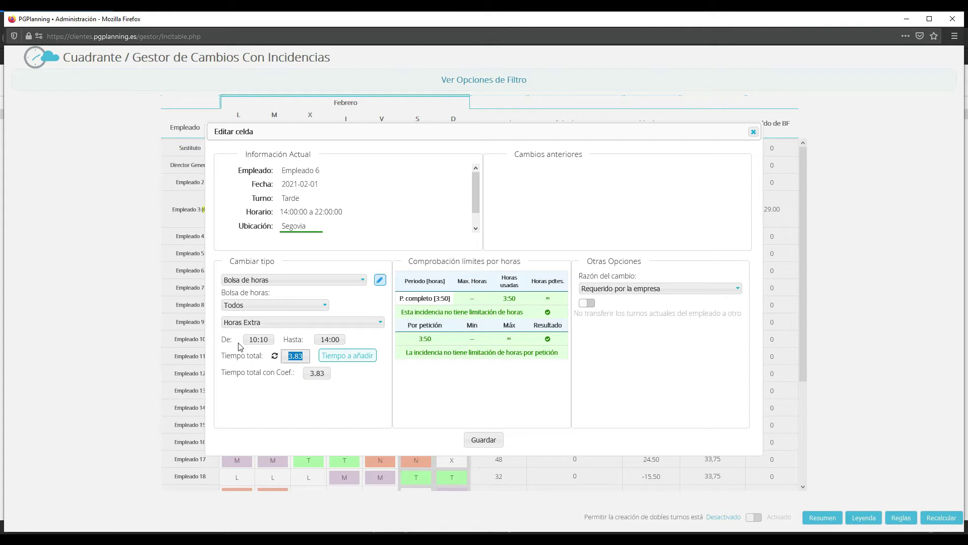
pyautogui.click(490, 440)
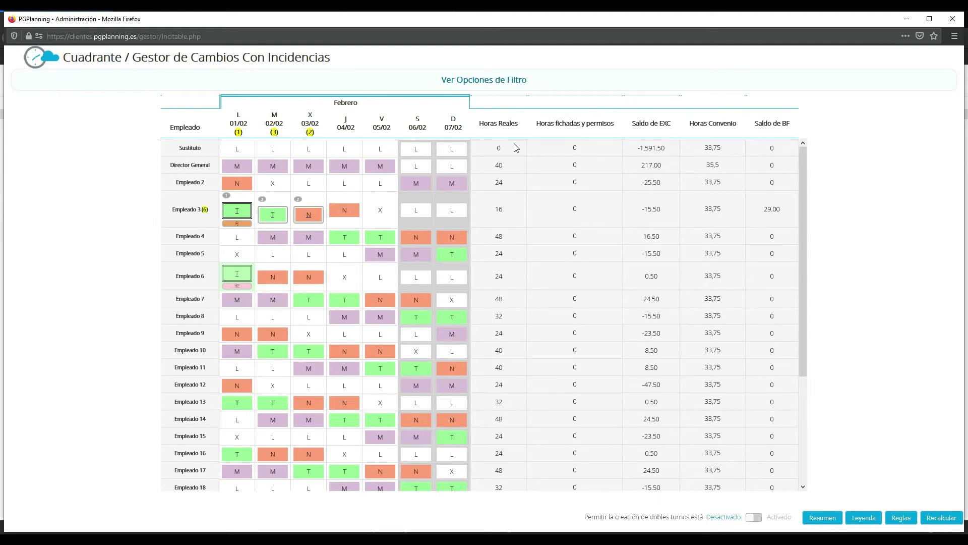
# Step: Close the cuadrante and open the cuadrante column settings in the planning's Reglas
pyautogui.click(951, 20)
pyautogui.click(28, 57)
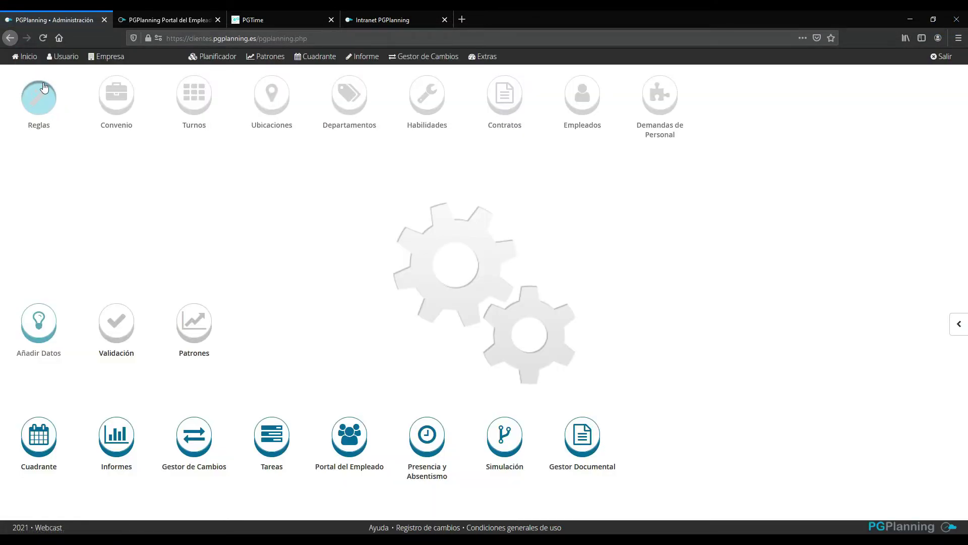
pyautogui.click(38, 100)
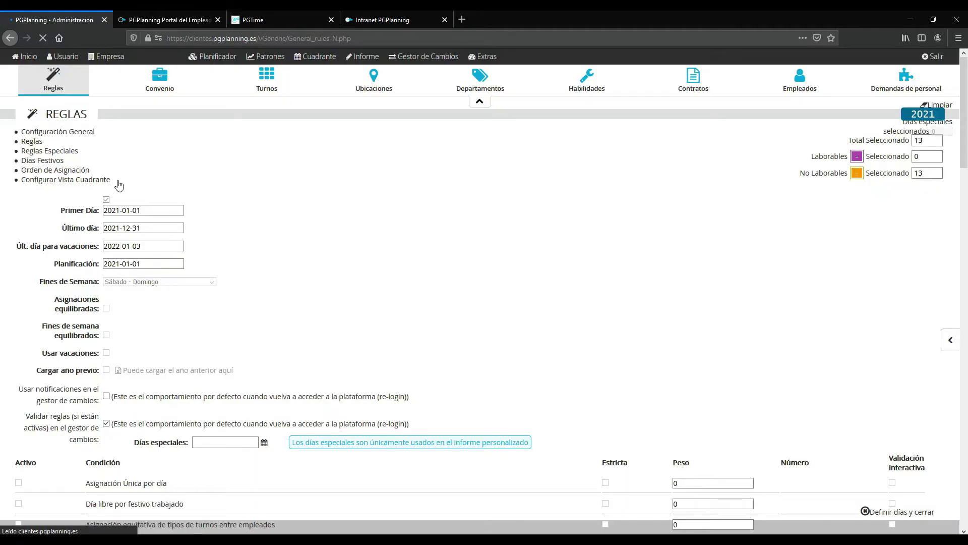
pyautogui.click(412, 140)
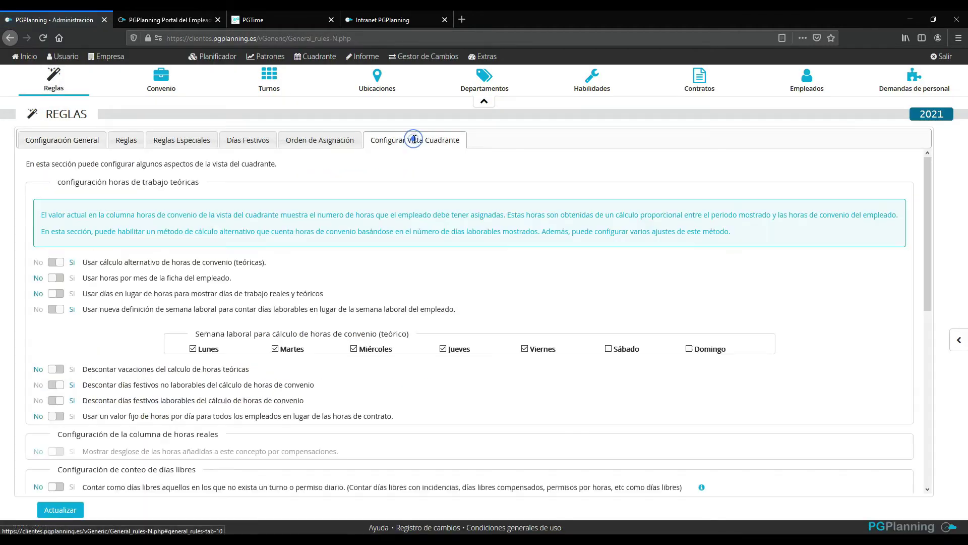
pyautogui.scroll(-10, 394, 322)
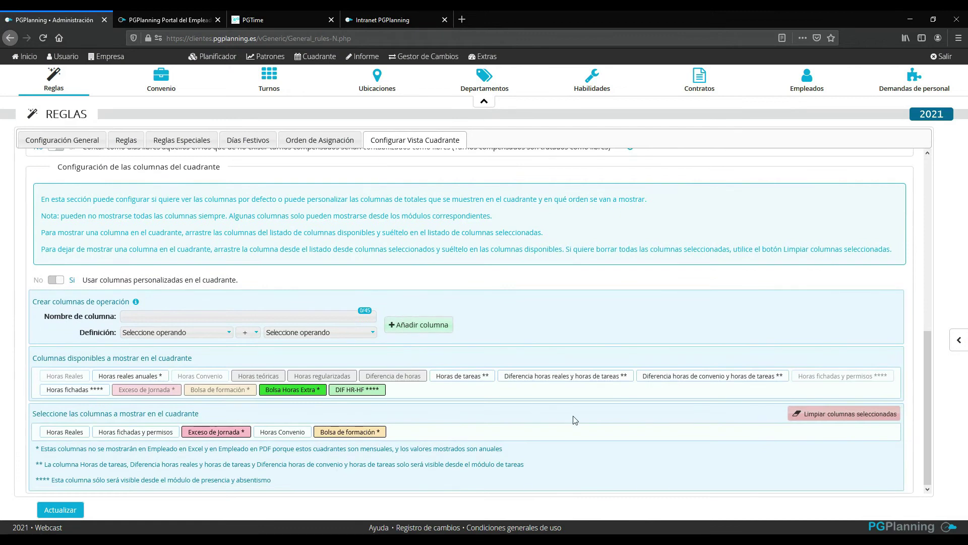
# Step: Add Bolsa Horas Extra to the selected cuadrante columns, remove Horas Convenio, Bolsa de formación and Exceso de Jornada, and save the settings
pyautogui.moveTo(295, 391); pyautogui.dragTo(389, 434)
pyautogui.moveTo(332, 445); pyautogui.dragTo(395, 407)
pyautogui.moveTo(273, 446); pyautogui.dragTo(390, 431)
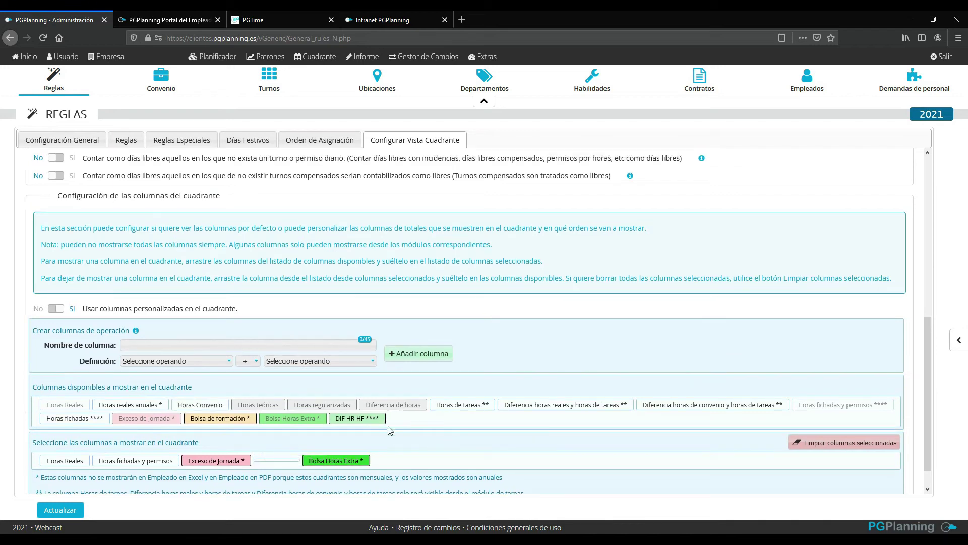
pyautogui.moveTo(222, 461); pyautogui.dragTo(423, 429)
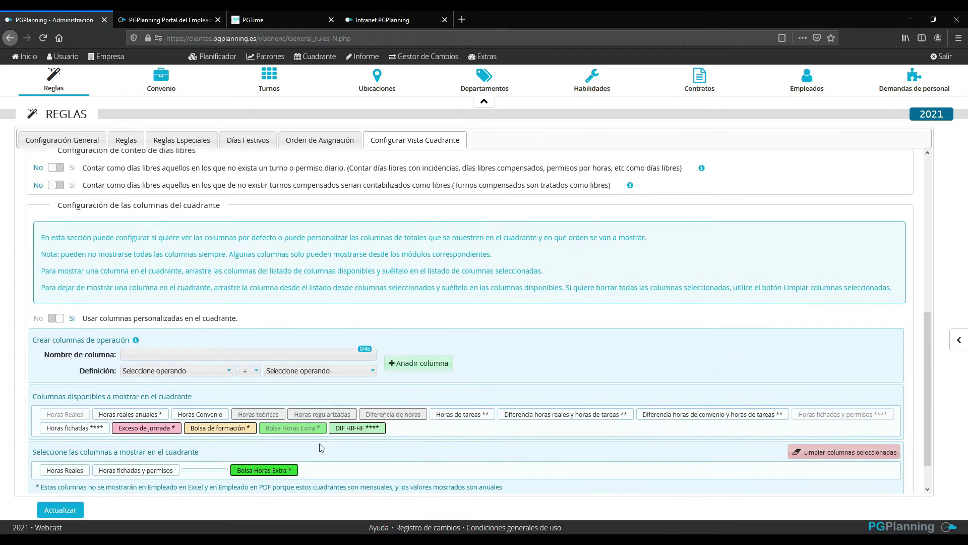
pyautogui.click(82, 510)
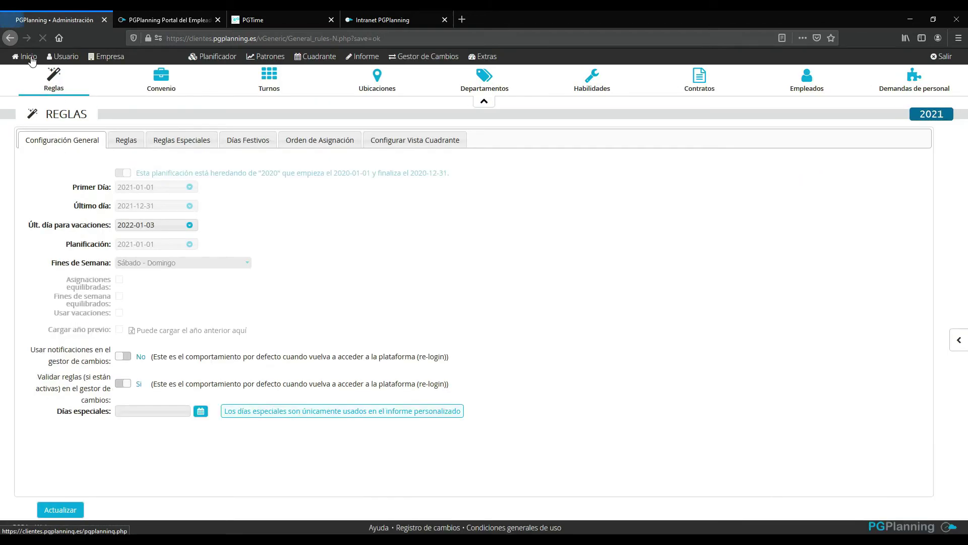
# Step: Reopen the cuadrante with incidents from the Gestor de Cambios and filter it to the previous week
pyautogui.click(28, 57)
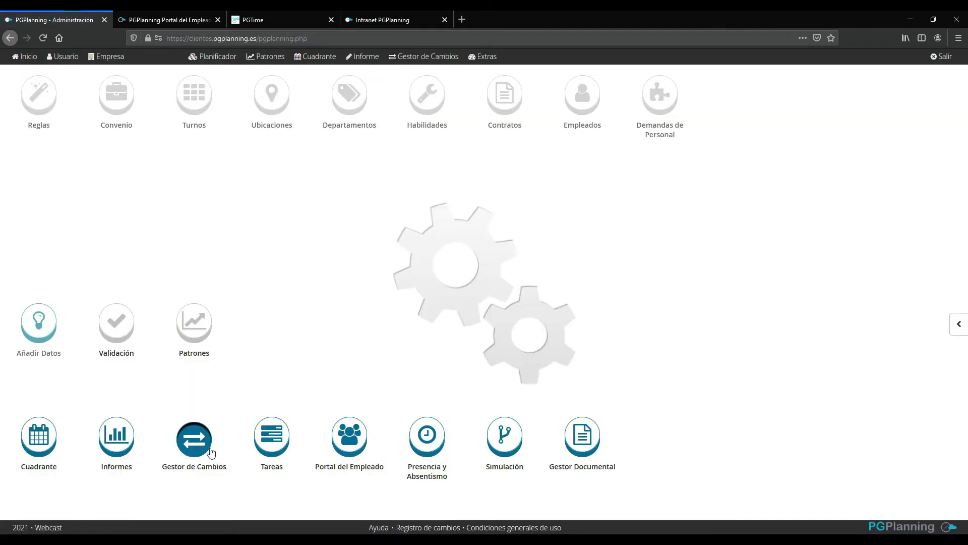
pyautogui.click(194, 435)
pyautogui.click(416, 189)
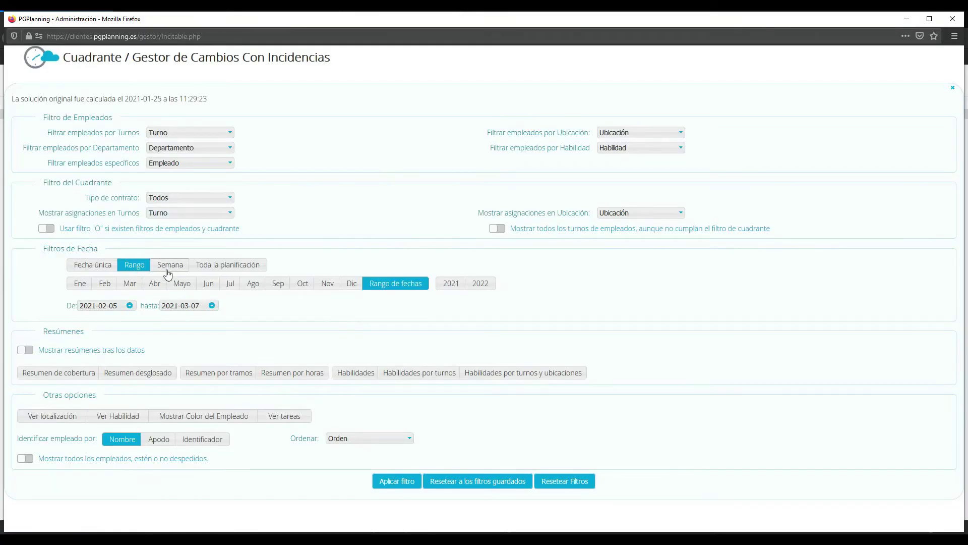
pyautogui.click(169, 265)
pyautogui.click(92, 283)
pyautogui.click(396, 456)
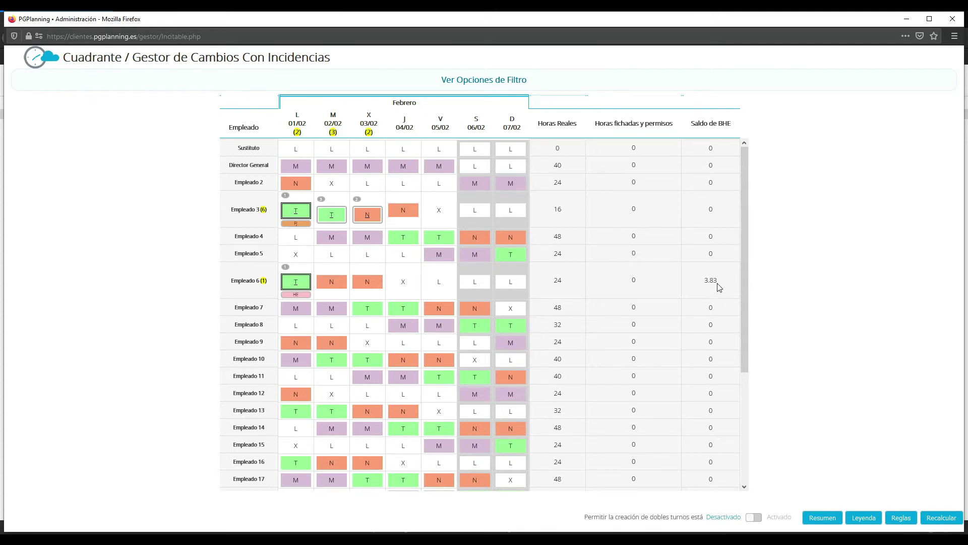
# Step: Start a new M - Mañana shift at Segovia for Empleado 6 on 07/02
pyautogui.click(513, 283)
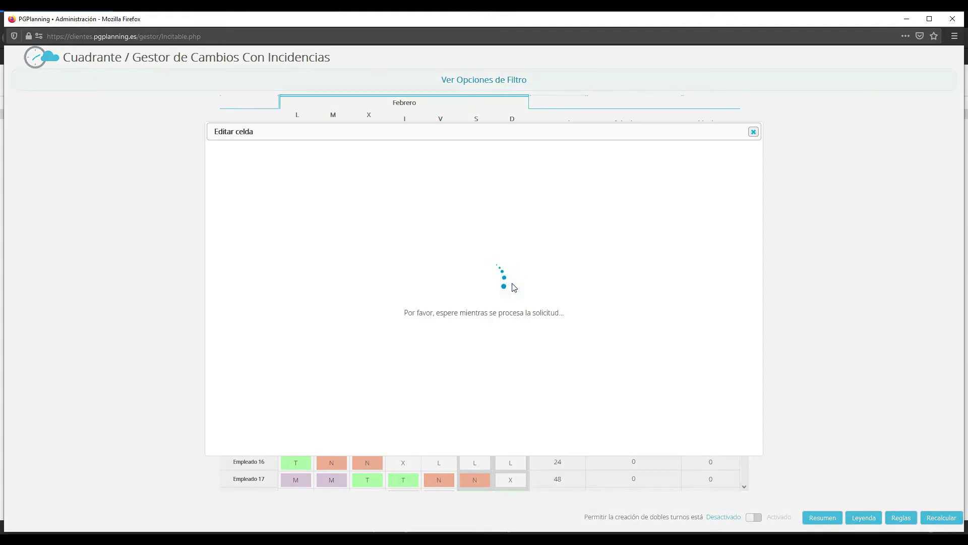
pyautogui.click(447, 279)
pyautogui.click(438, 323)
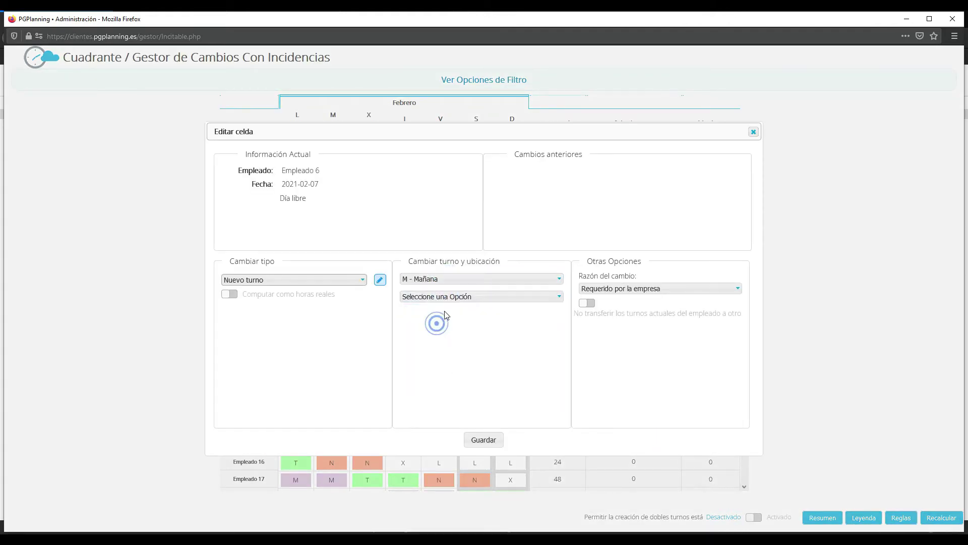
pyautogui.click(451, 297)
pyautogui.click(438, 341)
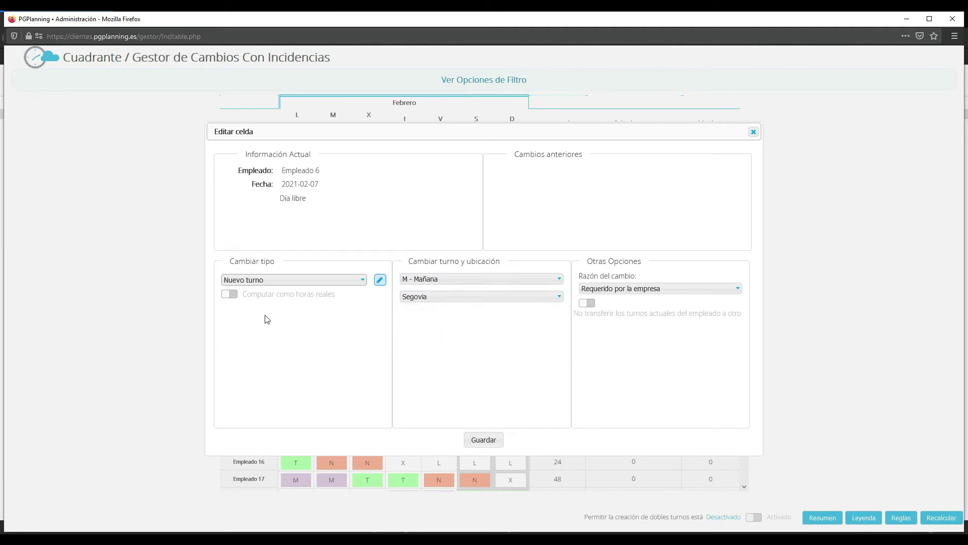
# Step: Count the new shift against Bolsa Horas Extra as Horas Extra and open its advanced compensations
pyautogui.click(252, 298)
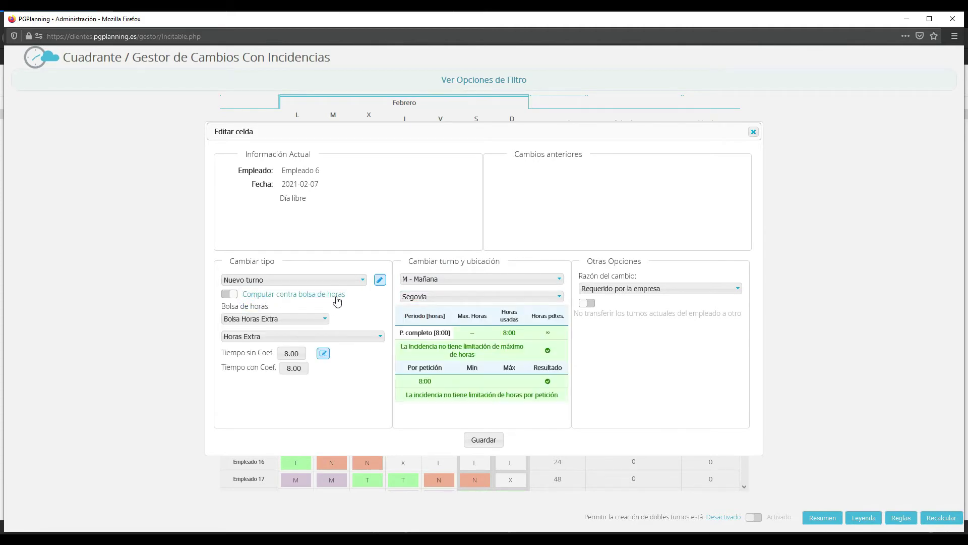
pyautogui.click(281, 321)
pyautogui.click(280, 321)
pyautogui.click(323, 354)
pyautogui.click(323, 355)
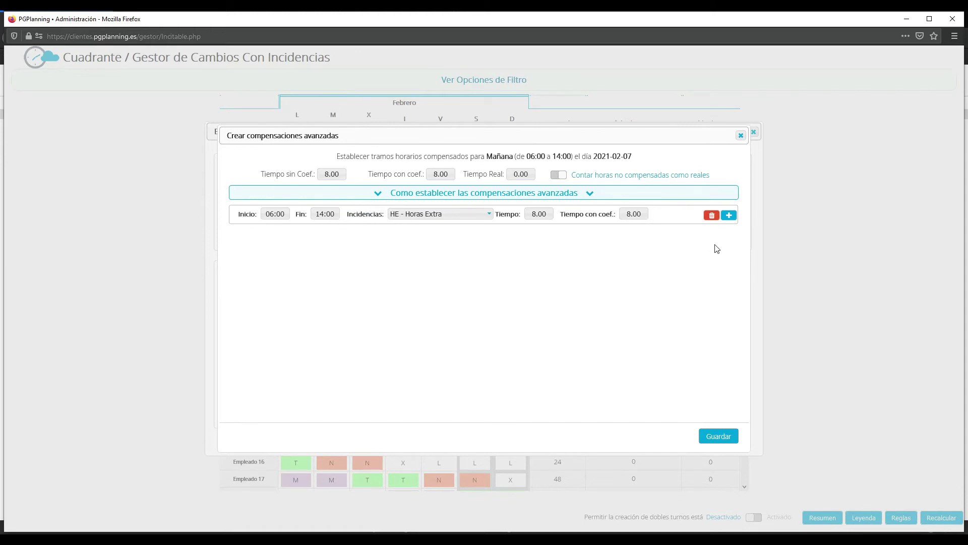
# Step: Add a second compensation time slot and set the end of the first Horas Extra slot to 12:00
pyautogui.click(728, 216)
pyautogui.click(448, 234)
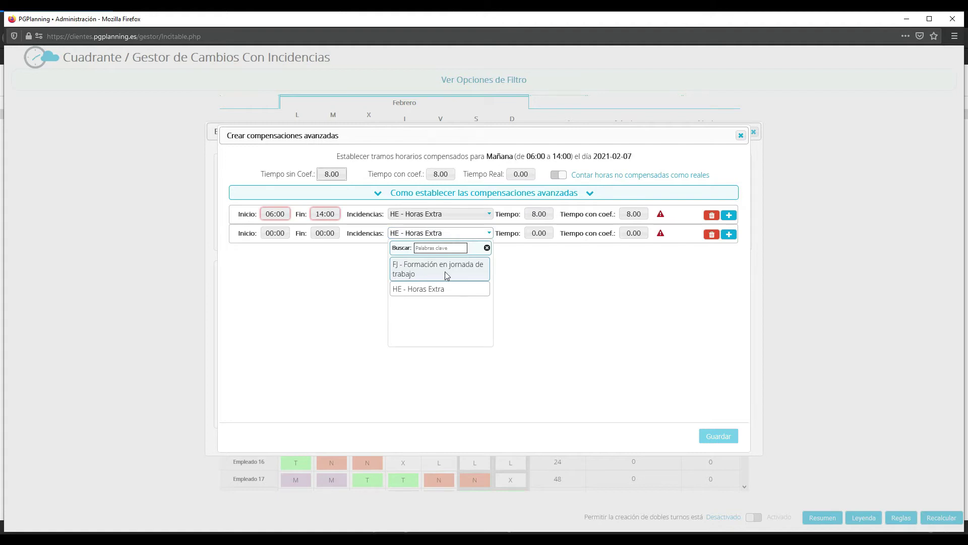
pyautogui.click(323, 212)
pyautogui.press('Tab')
pyautogui.press('Tab')
pyautogui.press('Tab')
pyautogui.press('Tab')
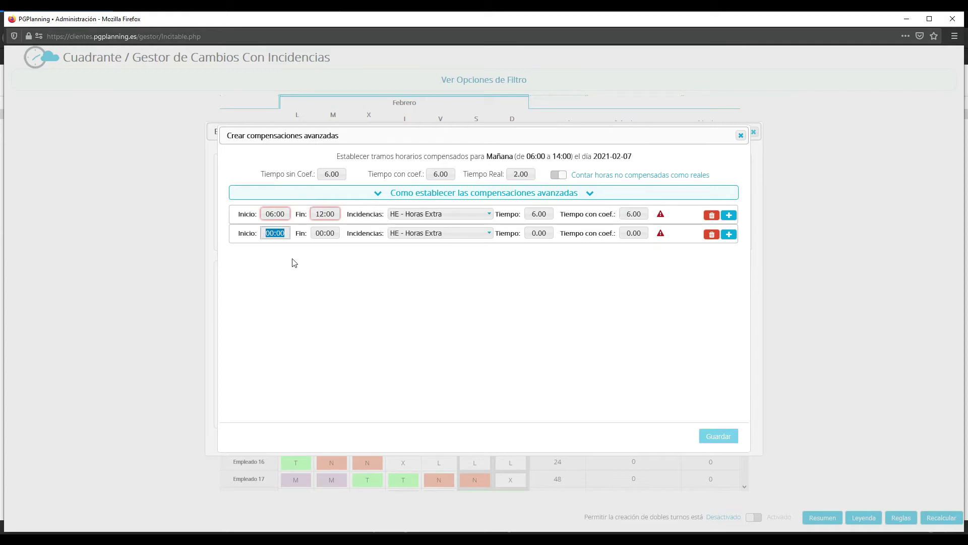
# Step: Set the second slot from 12:00 to 14:00 with the FJ - Formación en jornada de trabajo incident
pyautogui.write('12')
pyautogui.press('Tab')
pyautogui.write('14')
pyautogui.press('Tab')
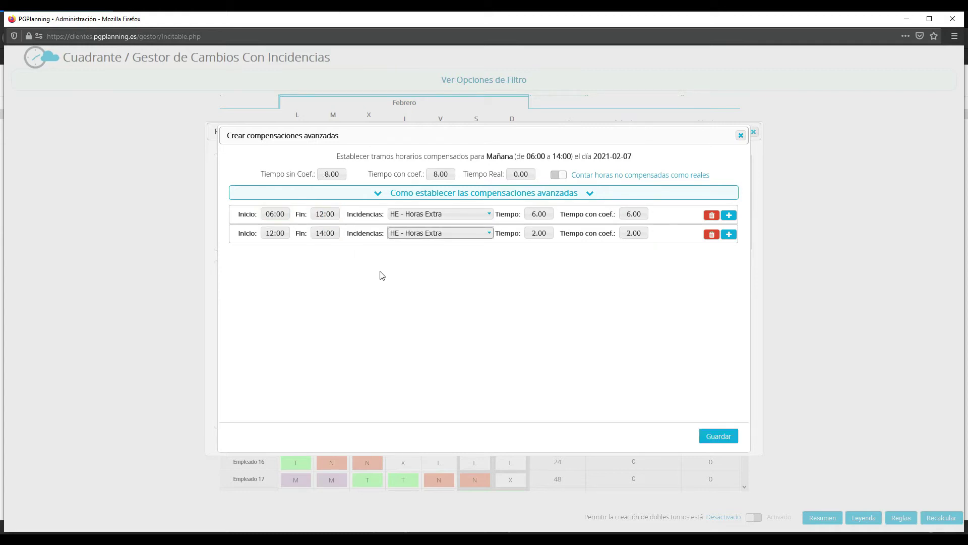
pyautogui.click(431, 238)
pyautogui.click(427, 272)
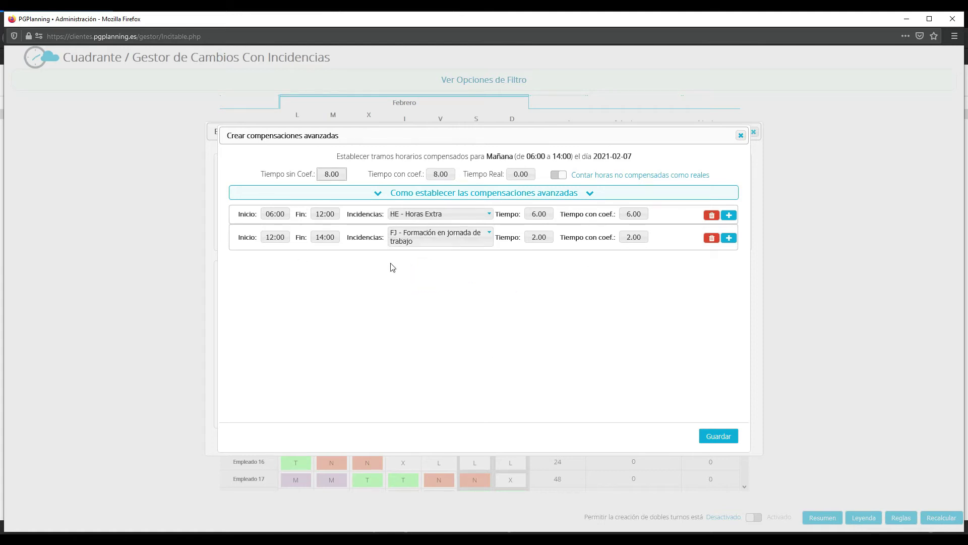
# Step: Save the advanced compensations and the new shift, and recalculate the cuadrante
pyautogui.click(726, 436)
pyautogui.click(495, 438)
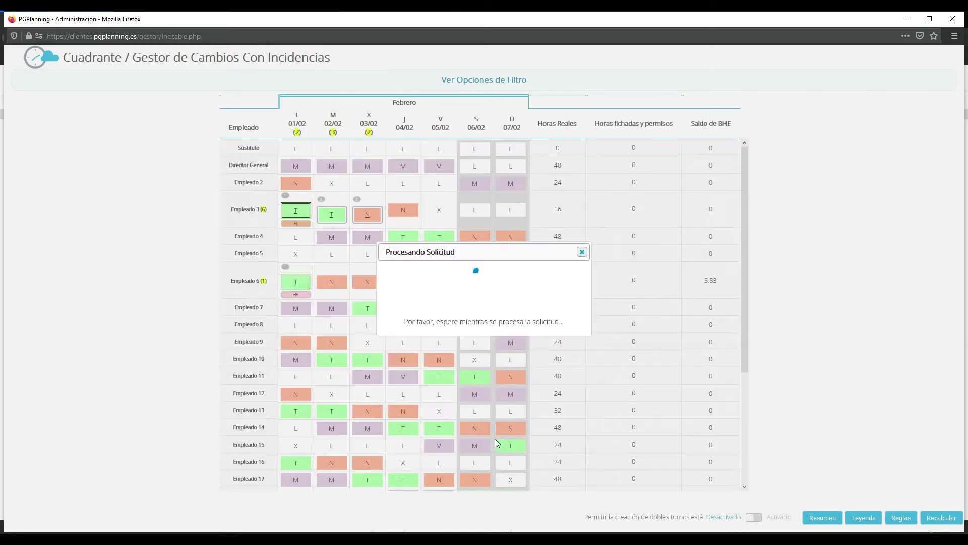
pyautogui.click(931, 519)
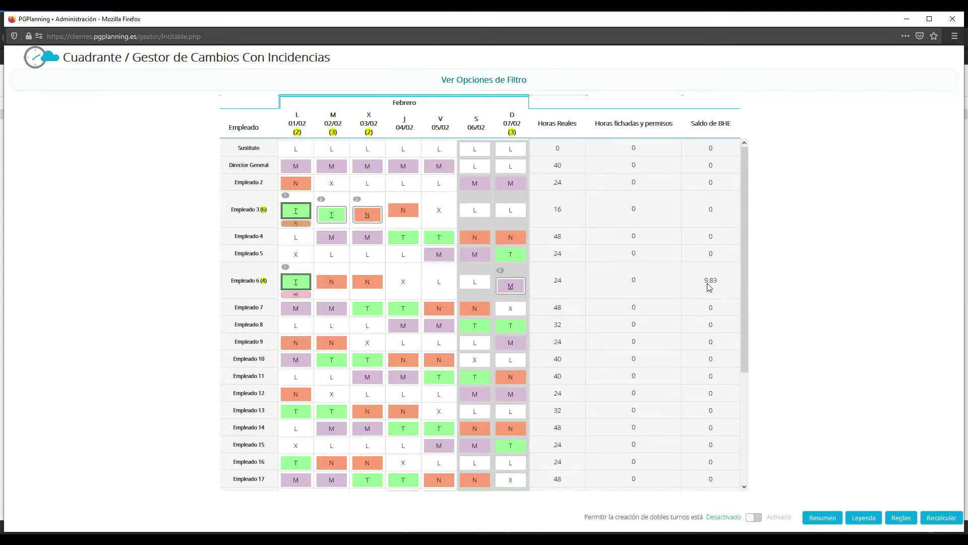
# Step: Count Empleado 6's Noche shift on 02/02 against Bolsa Horas Extra as Horas Extra and save the change
pyautogui.moveTo(519, 289)
pyautogui.click(333, 280)
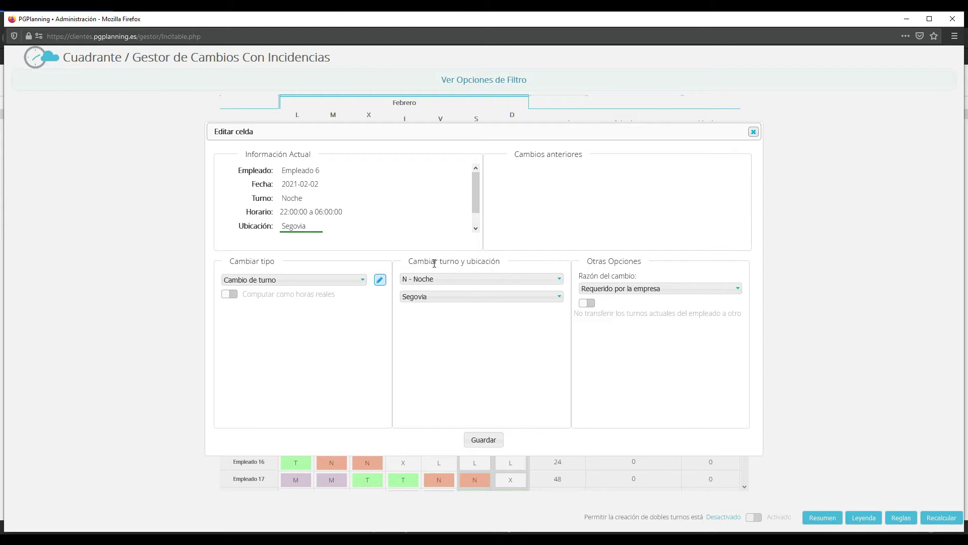
pyautogui.click(303, 295)
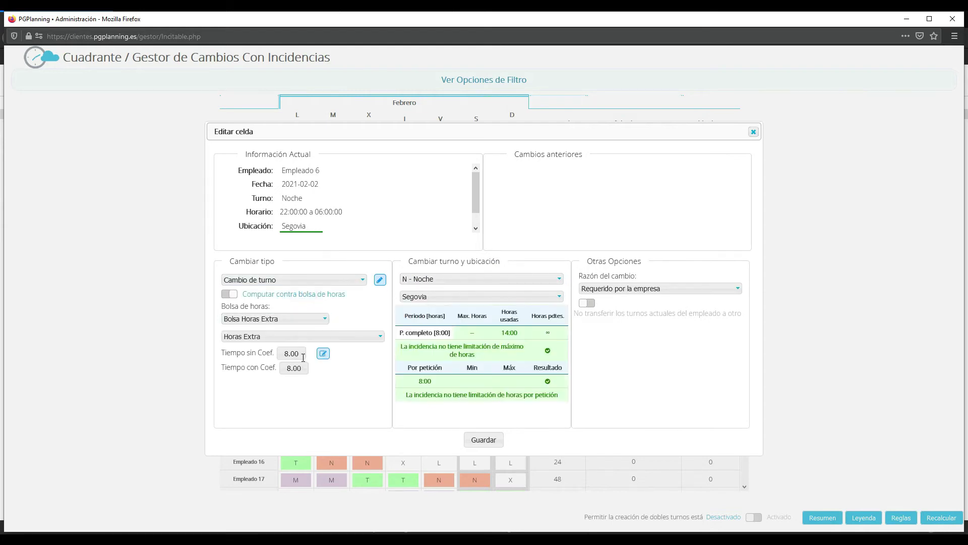
pyautogui.click(492, 441)
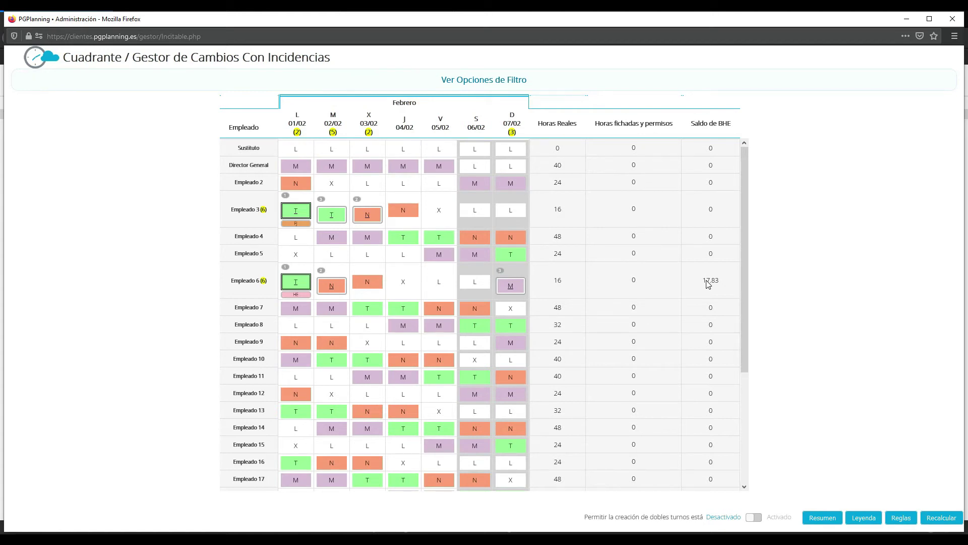
# Step: Leave the cuadrante window and open Bolsa Horas Extra from the list of hours banks
pyautogui.click(904, 22)
pyautogui.click(109, 338)
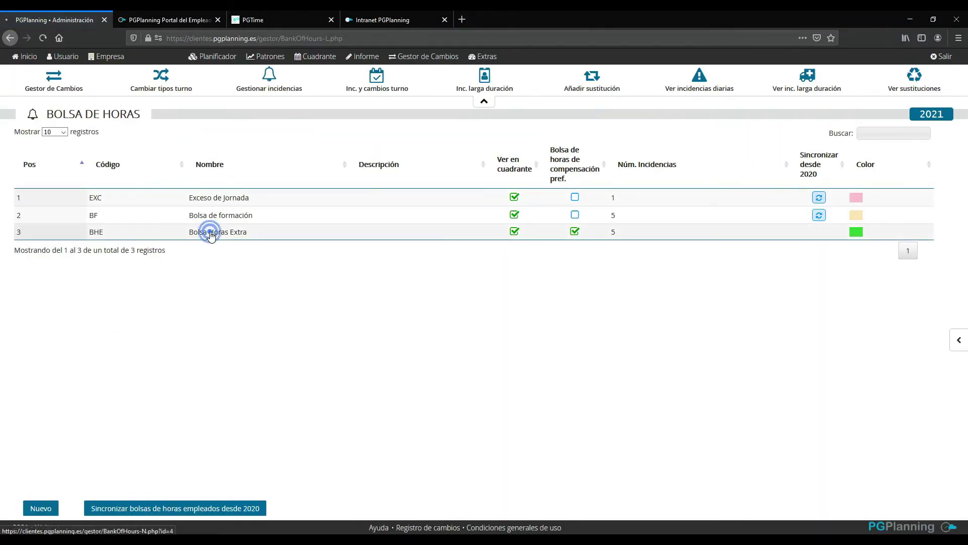
pyautogui.click(211, 232)
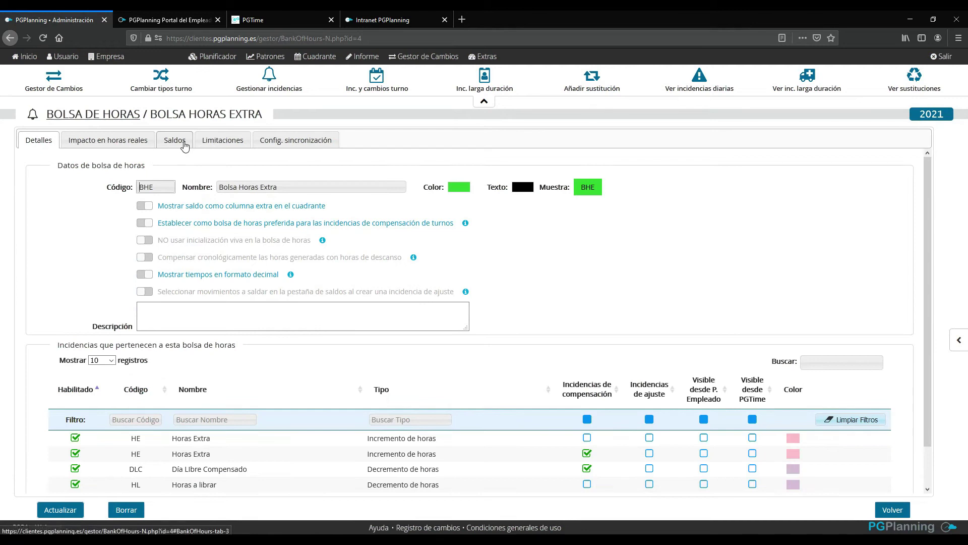
# Step: Open the bank's employee balances and review Empleado 6's overtime movements
pyautogui.click(184, 141)
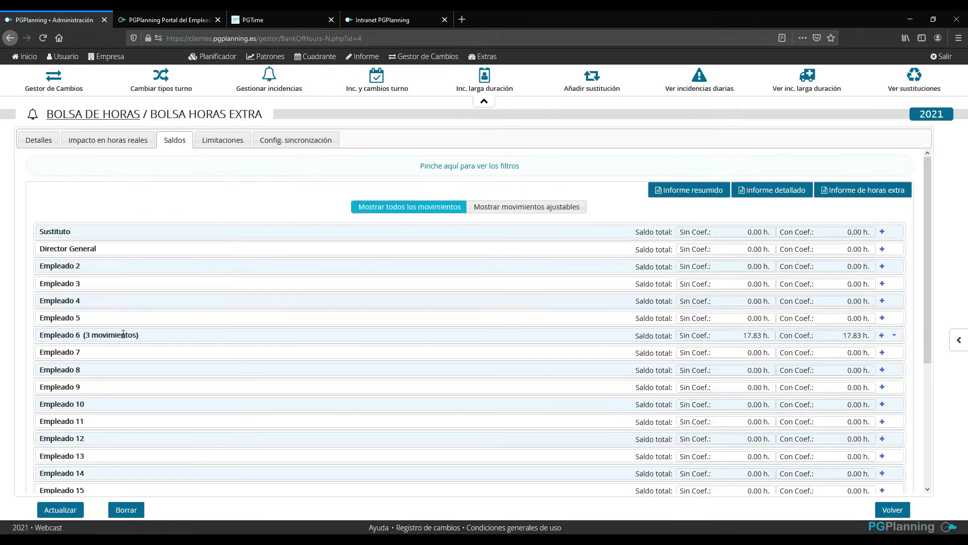
pyautogui.click(165, 335)
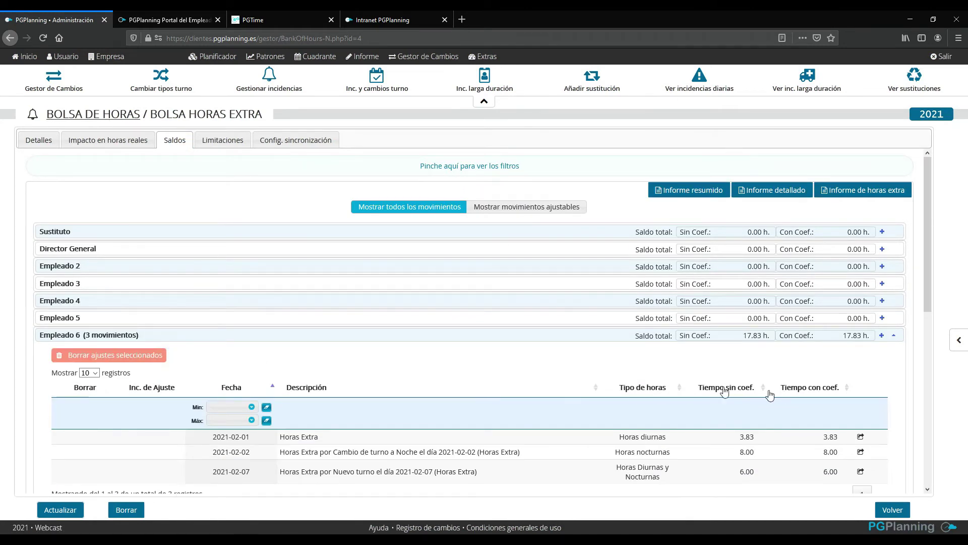
pyautogui.scroll(-2, 368, 389)
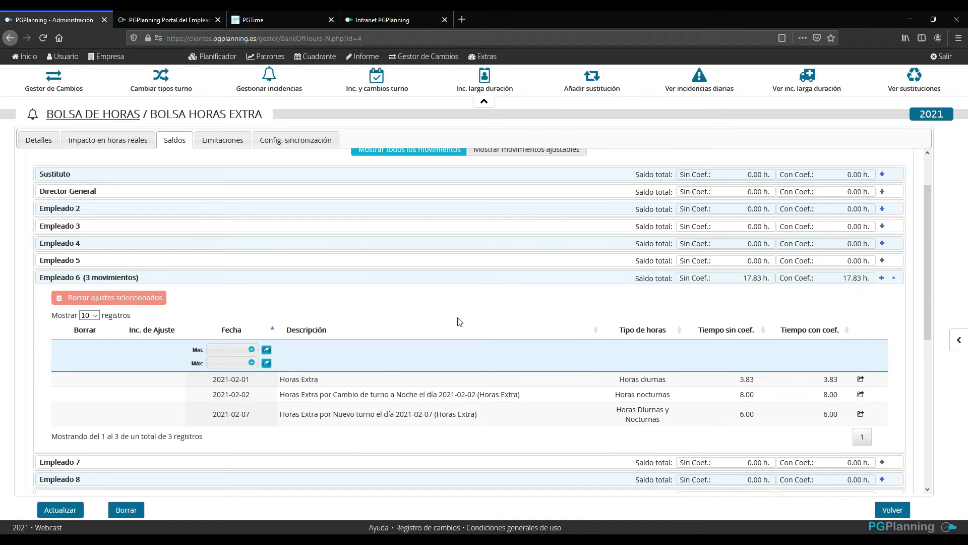
pyautogui.scroll(2, 460, 321)
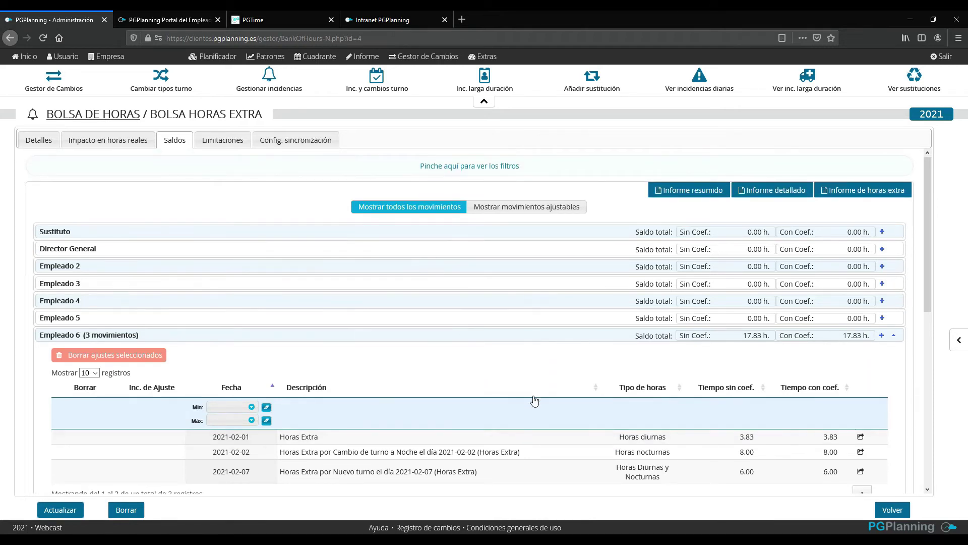
# Step: List only the adjustable movements, check the bank's general details and return to the balances
pyautogui.click(545, 207)
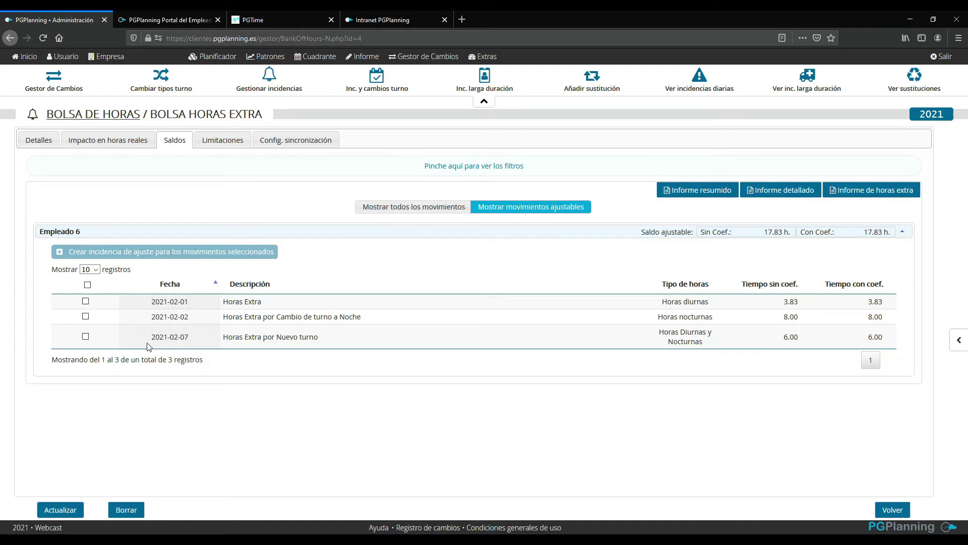
pyautogui.click(50, 142)
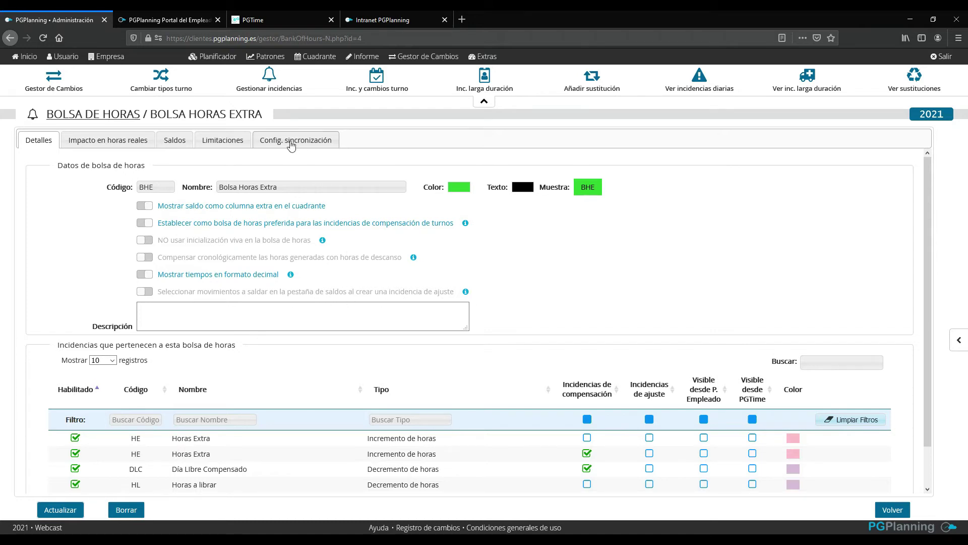
pyautogui.click(178, 141)
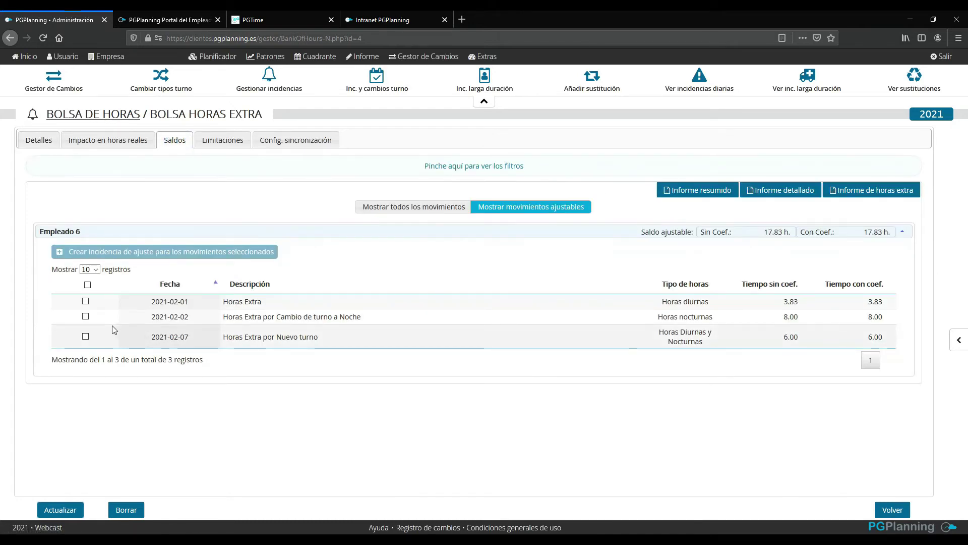
# Step: Create an adjustment for Empleado 6's 2021-02-01 and 2021-02-02 movements, described as "Ajuste económico en nómina de febrero", and save it
pyautogui.click(86, 302)
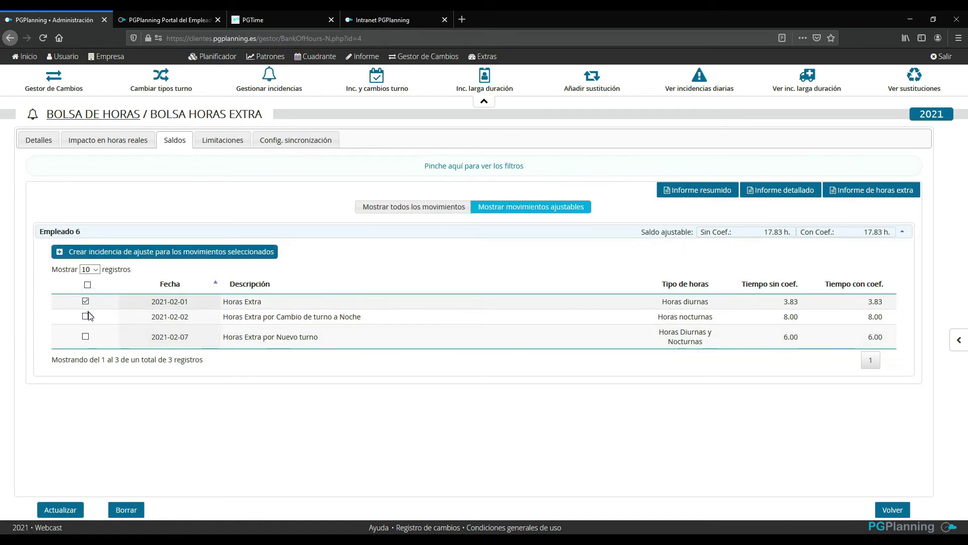
pyautogui.click(86, 316)
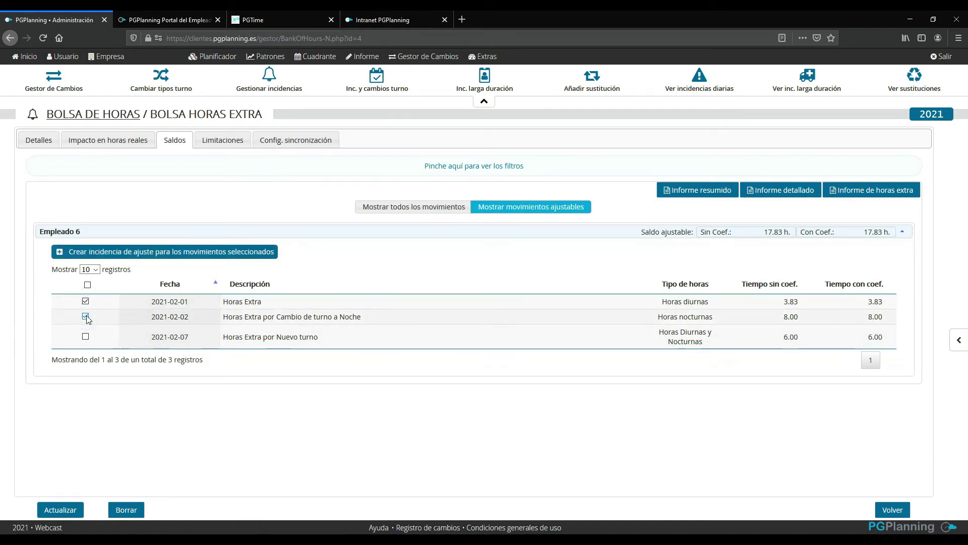
pyautogui.click(115, 253)
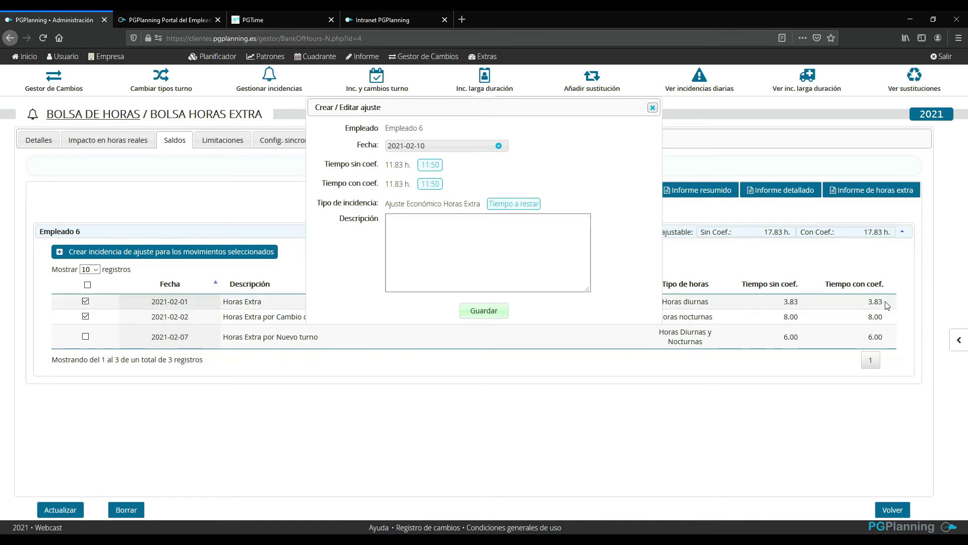
pyautogui.click(419, 230)
pyautogui.write('Ajuste económico en nómina de febrero')
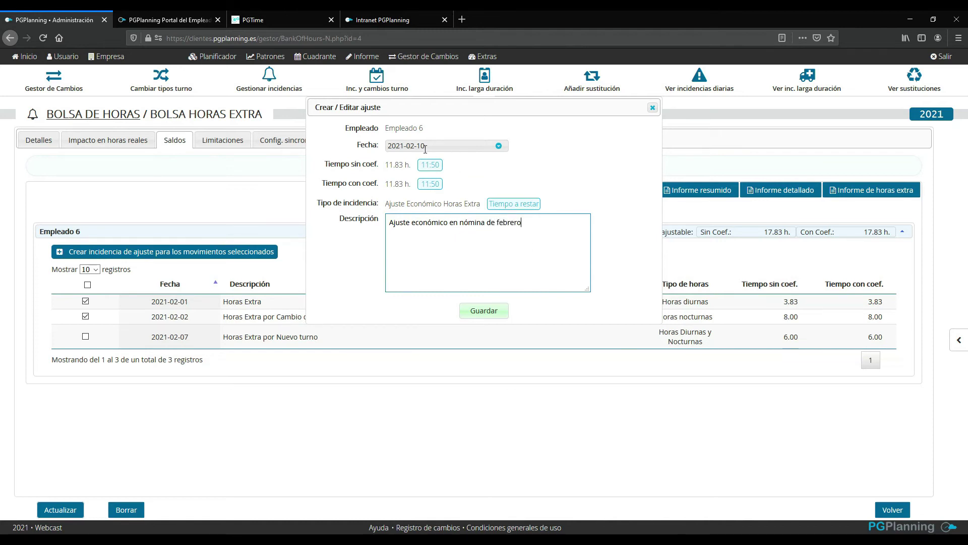
pyautogui.click(484, 310)
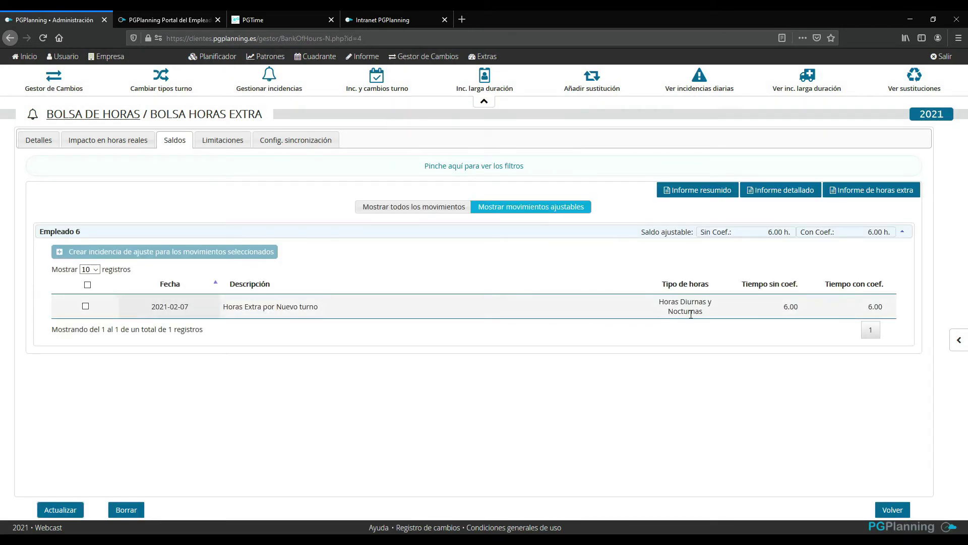
# Step: Show all movements and examine which of Empleado 6's entries are linked to the economic adjustment
pyautogui.click(422, 208)
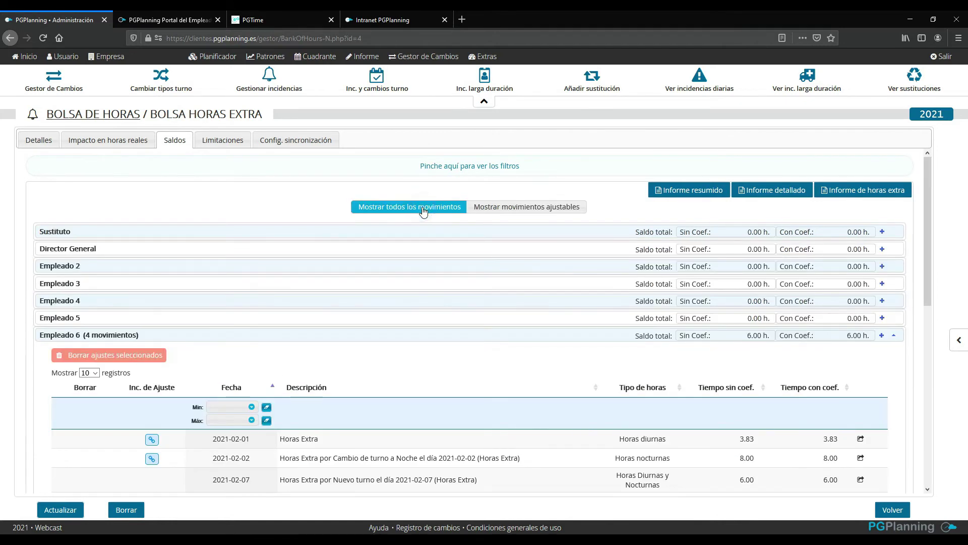
pyautogui.scroll(-2, 361, 310)
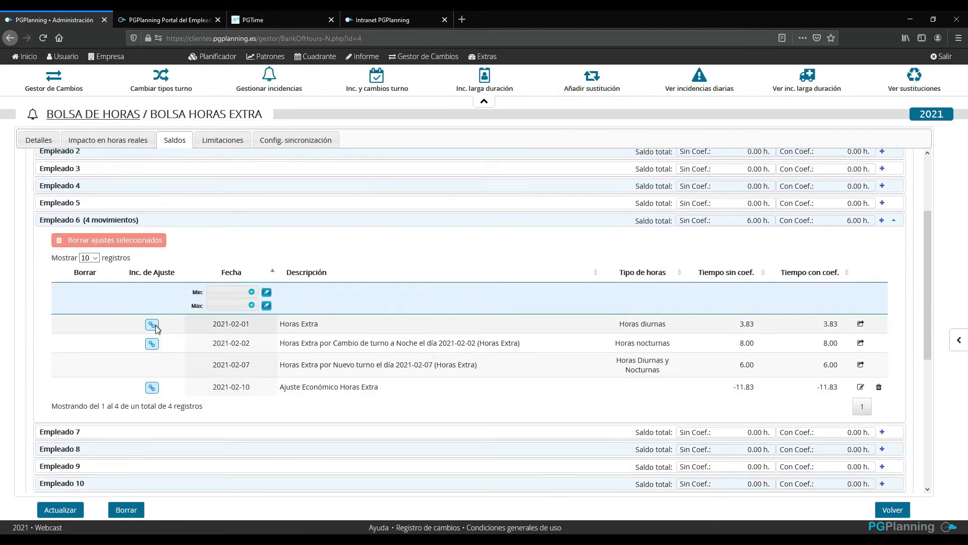
pyautogui.moveTo(154, 344)
pyautogui.moveTo(155, 392)
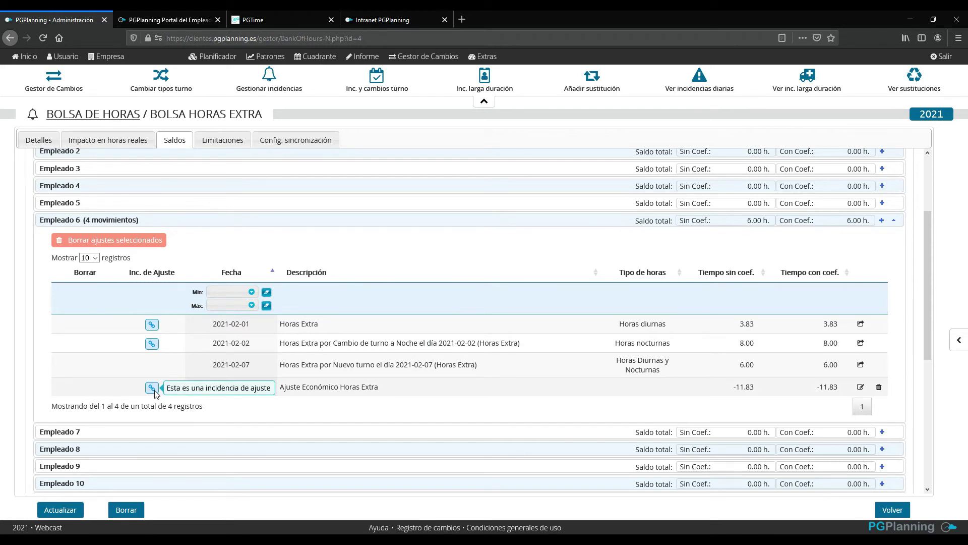
pyautogui.moveTo(156, 325)
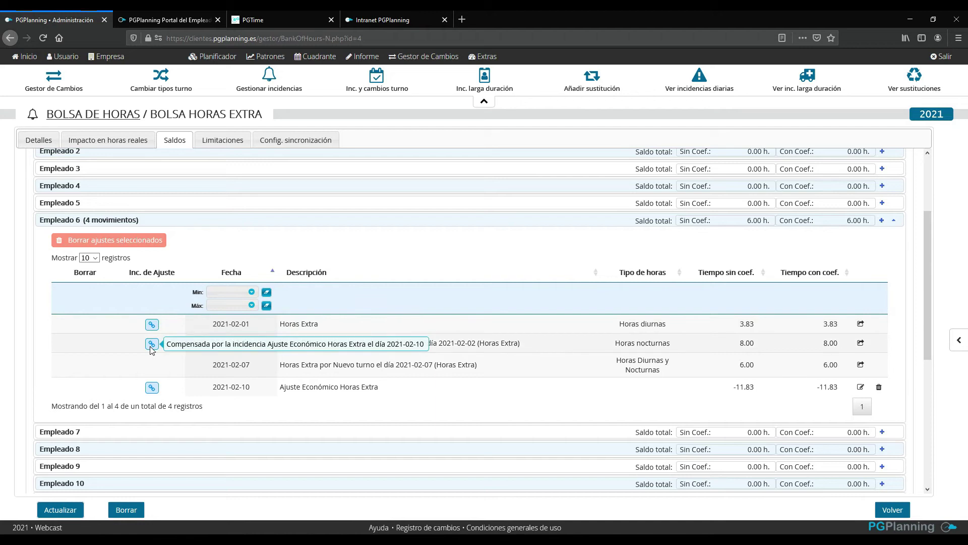
# Step: Enable indicating the hours to settle when creating adjustment incidents, save the bank and return to its balances
pyautogui.click(50, 139)
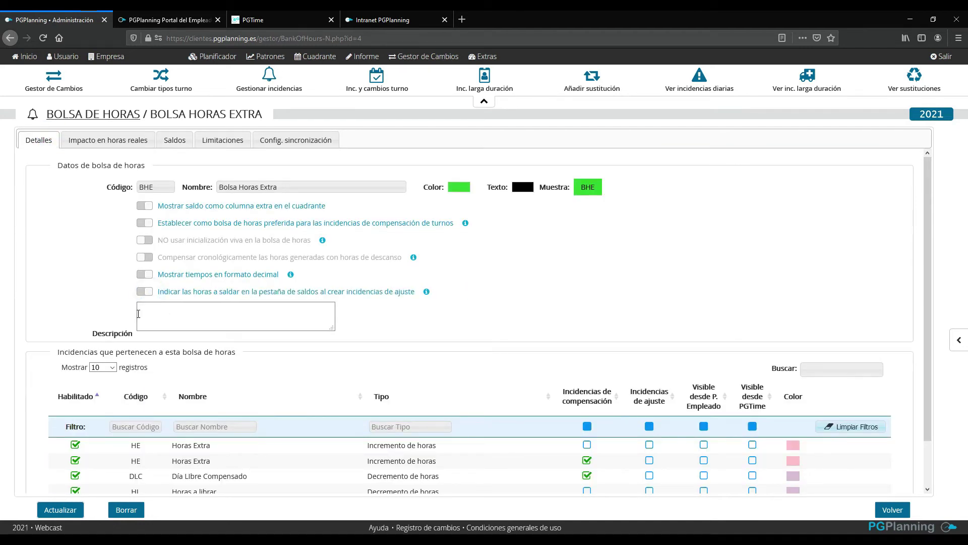
pyautogui.click(70, 510)
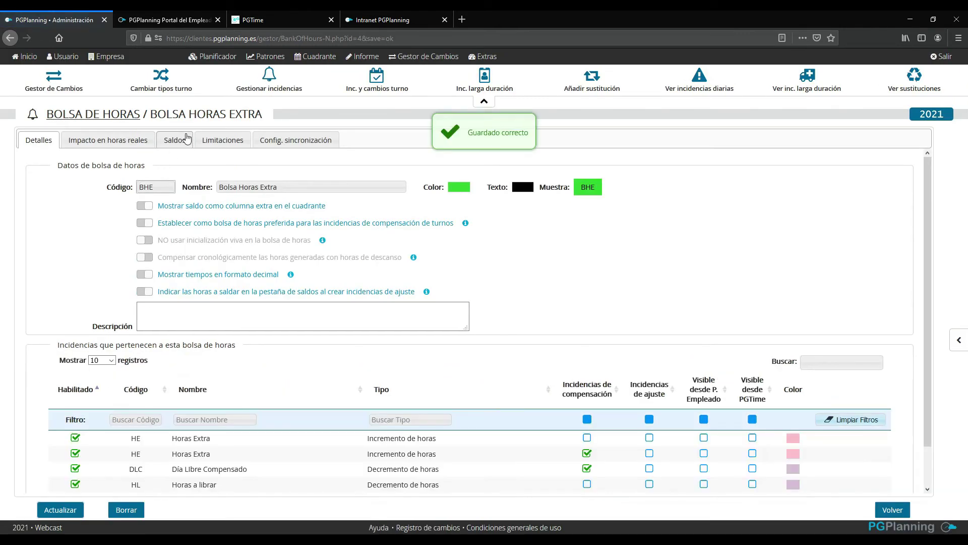
pyautogui.click(186, 136)
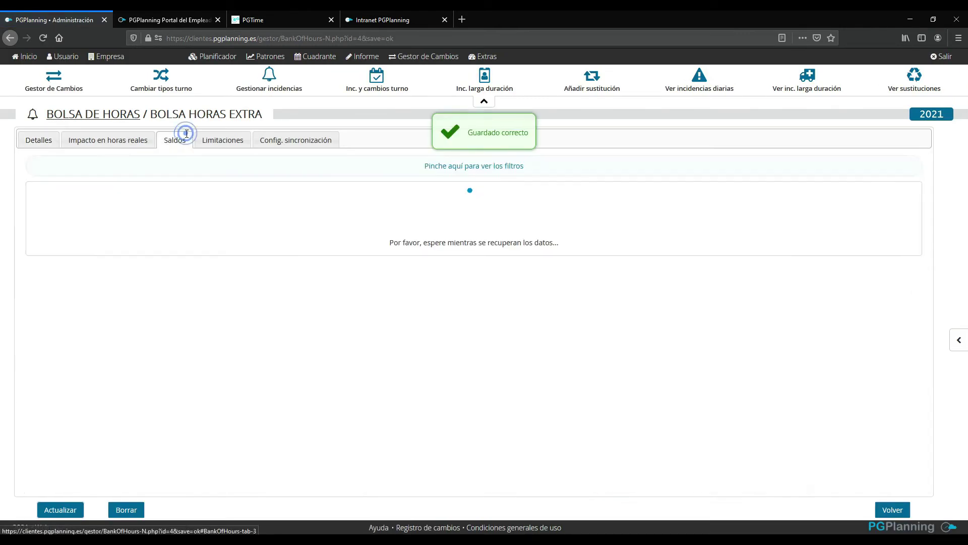
# Step: Create and save a 2-hour Ajuste Económico Horas Extra adjustment for Empleado 6 from the adjustable movements
pyautogui.click(518, 209)
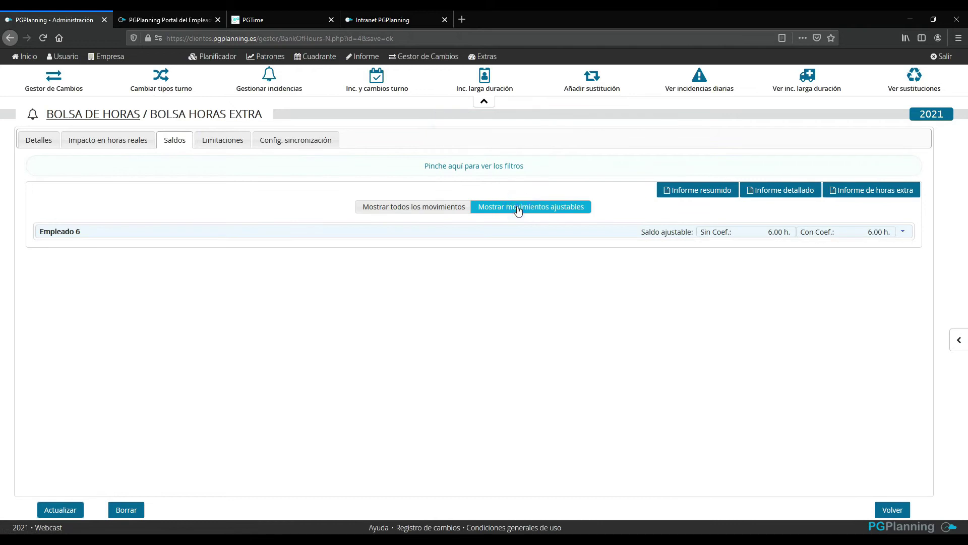
pyautogui.click(505, 235)
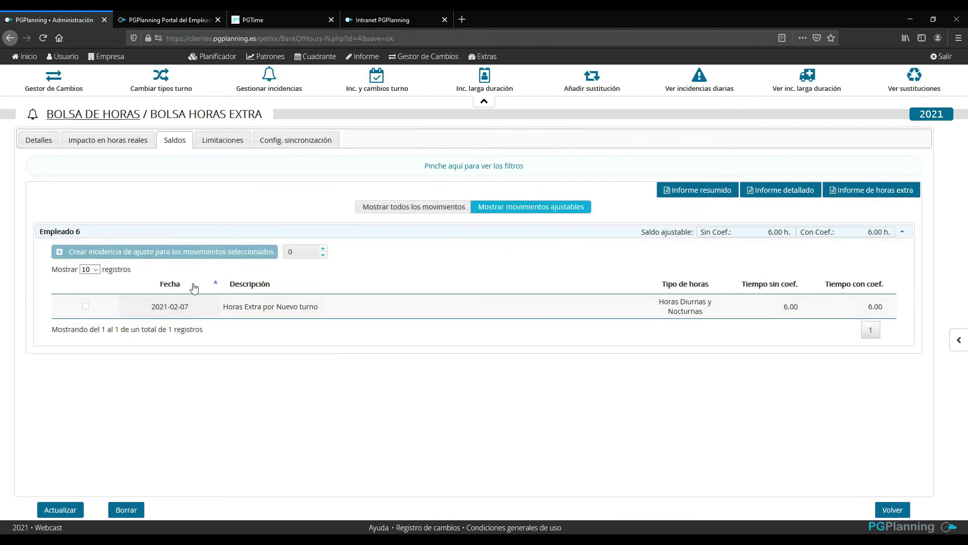
pyautogui.doubleClick(297, 251)
pyautogui.click(409, 276)
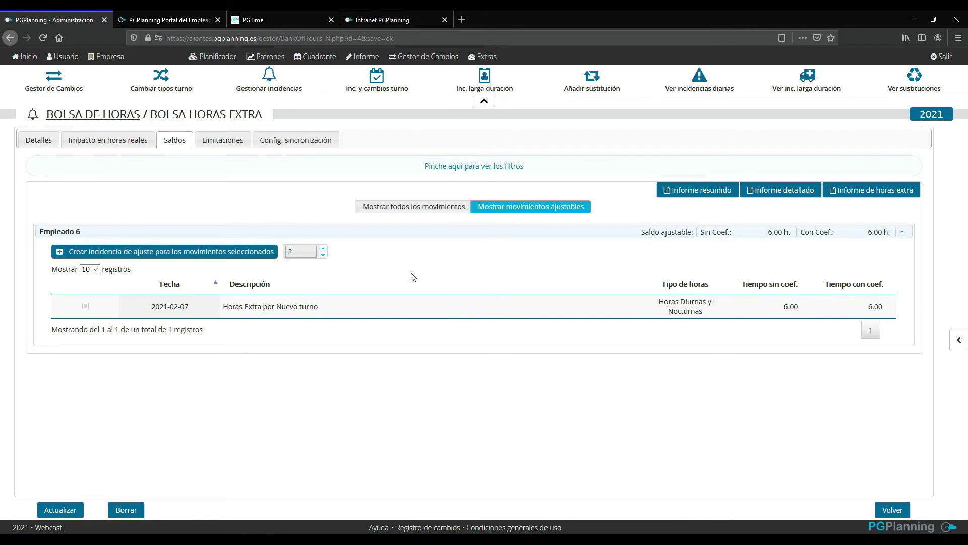
pyautogui.click(135, 249)
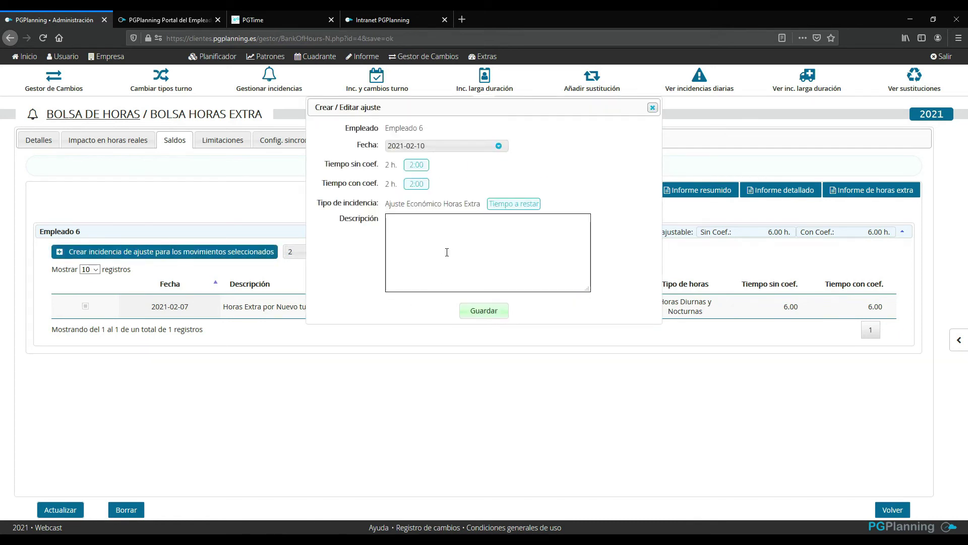
pyautogui.click(488, 312)
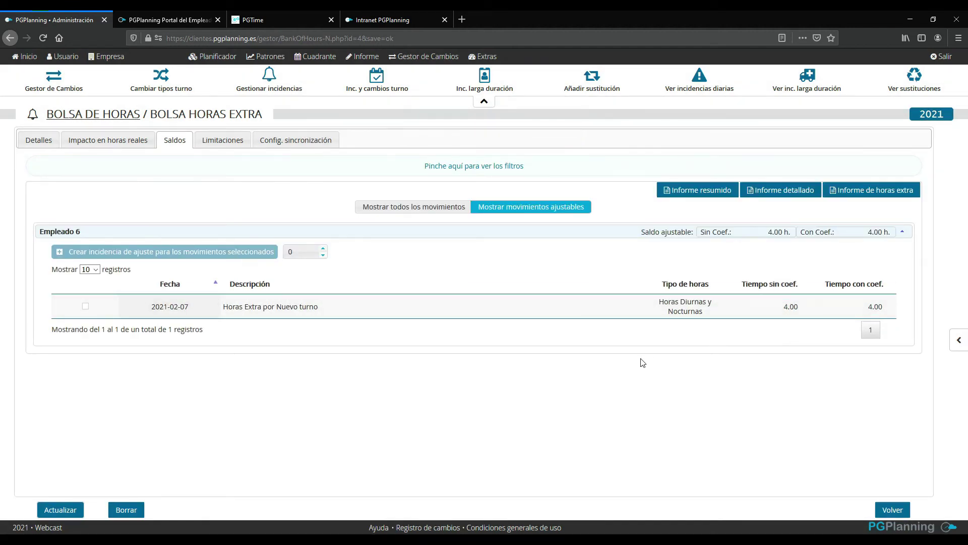
# Step: Show all movements again and examine how the 2-hour adjustment is linked to Empleado 6's overtime
pyautogui.click(436, 211)
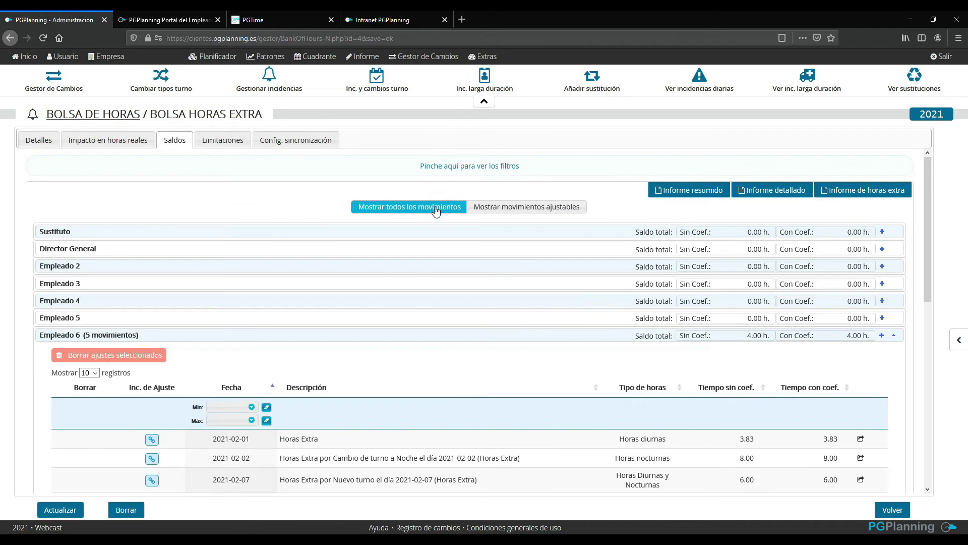
pyautogui.scroll(-3, 494, 403)
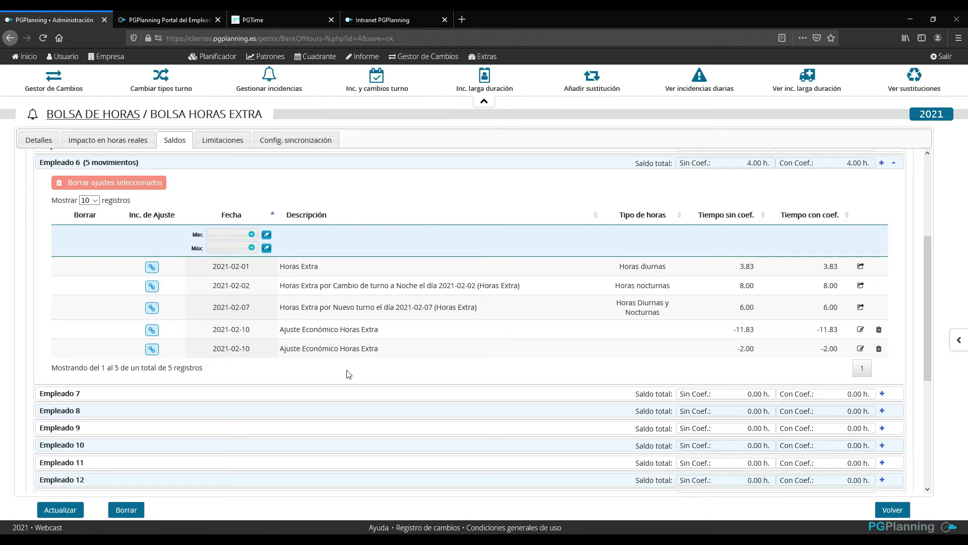
pyautogui.moveTo(153, 331)
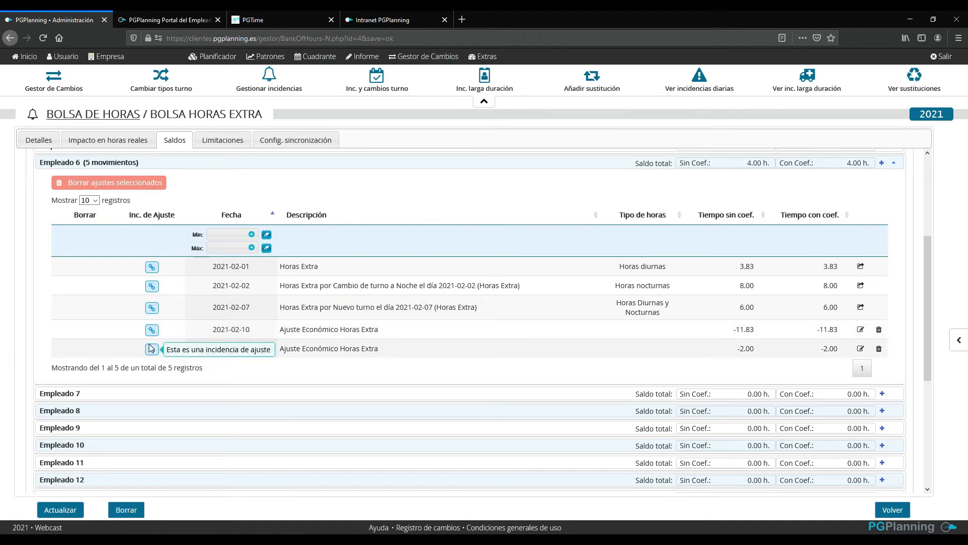
pyautogui.moveTo(157, 312)
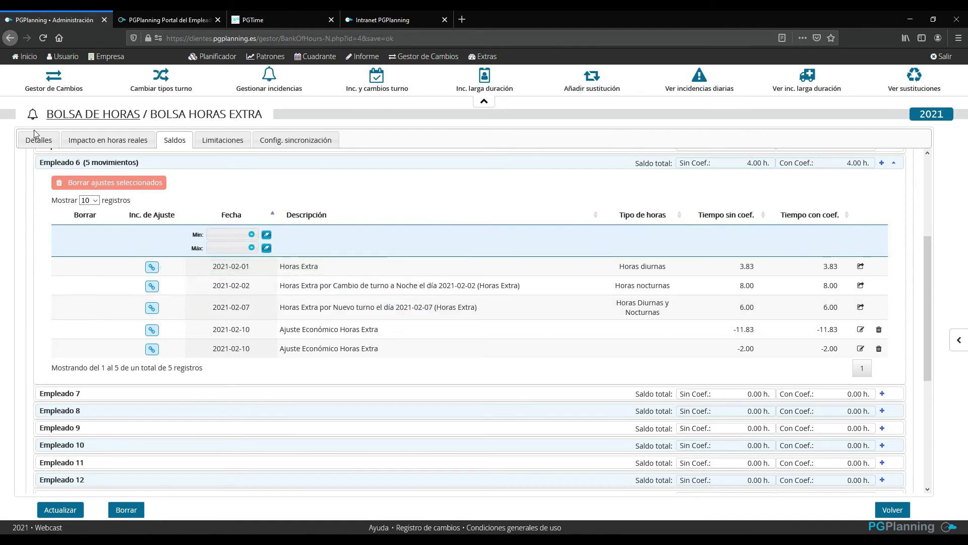
# Step: Disable indicating the hours to settle when creating adjustment incidents and save the bank
pyautogui.click(35, 137)
pyautogui.click(142, 291)
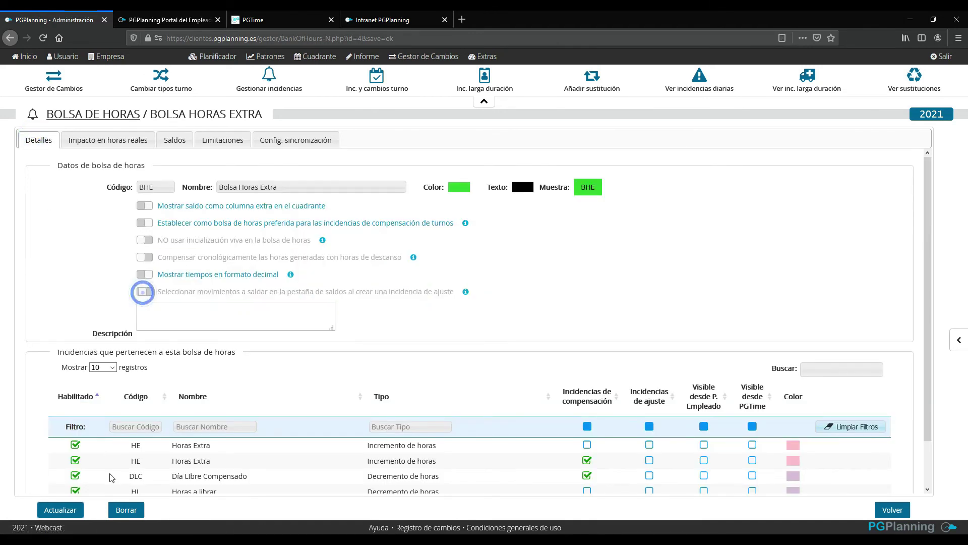
pyautogui.click(85, 510)
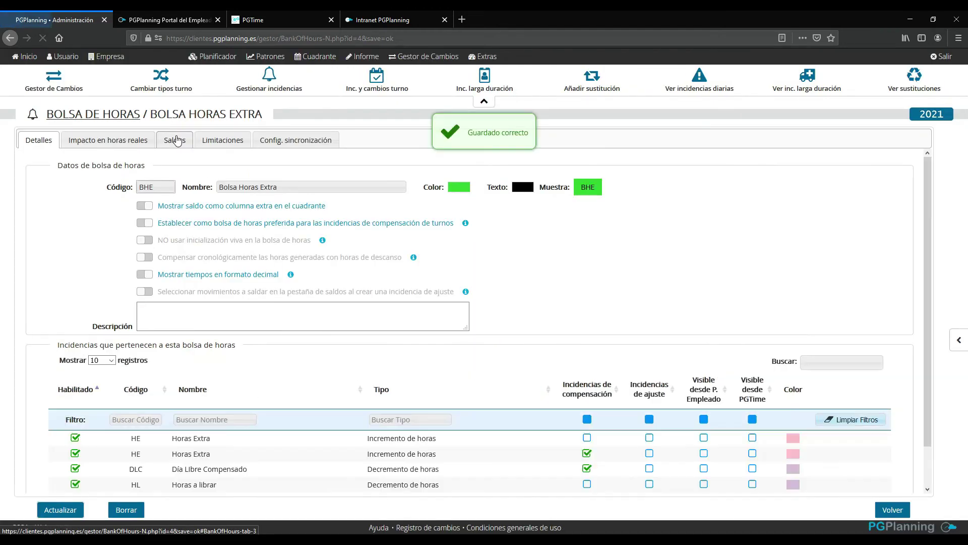
# Step: Delete Empleado 6's 2-hour Ajuste Económico Horas Extra adjustment dated 2021-02-10 from the balances
pyautogui.click(176, 139)
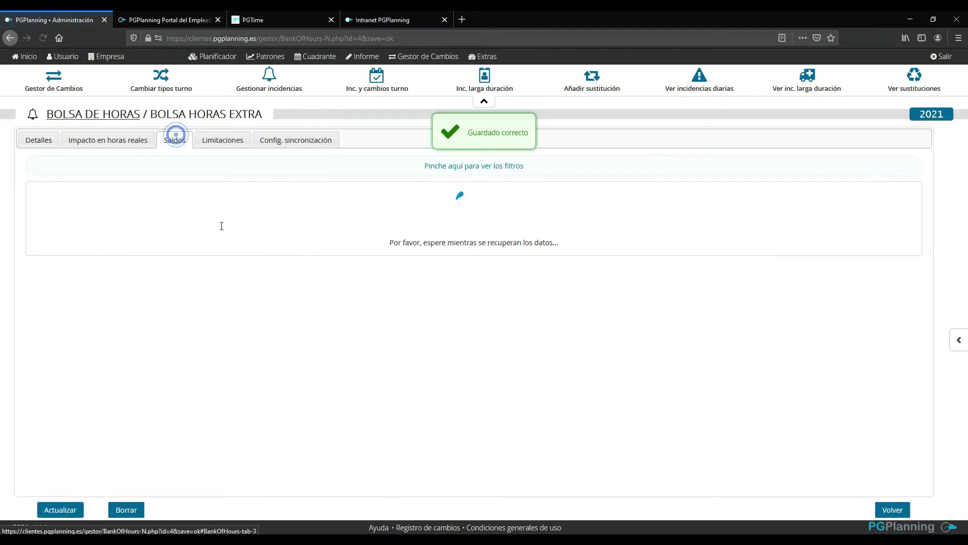
pyautogui.click(174, 333)
pyautogui.scroll(-4, 368, 353)
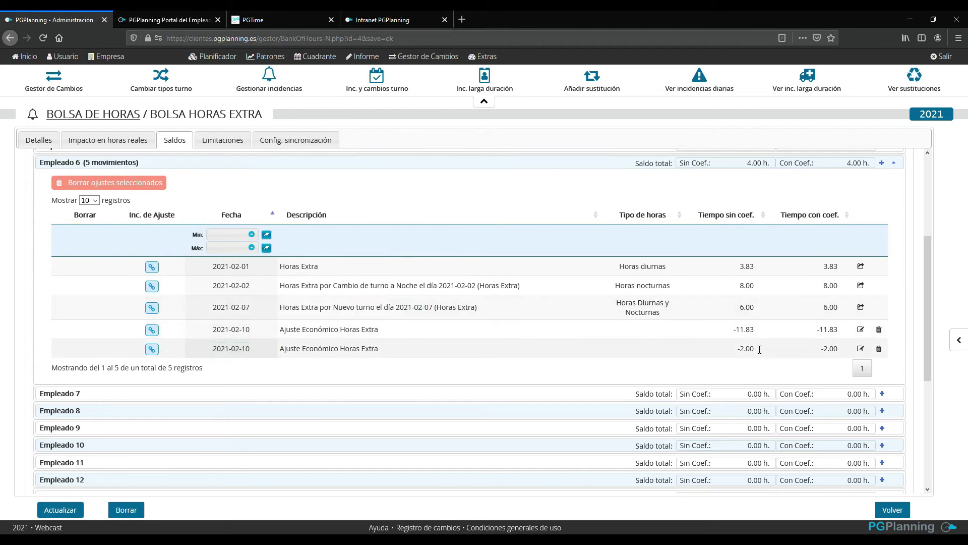
pyautogui.click(861, 348)
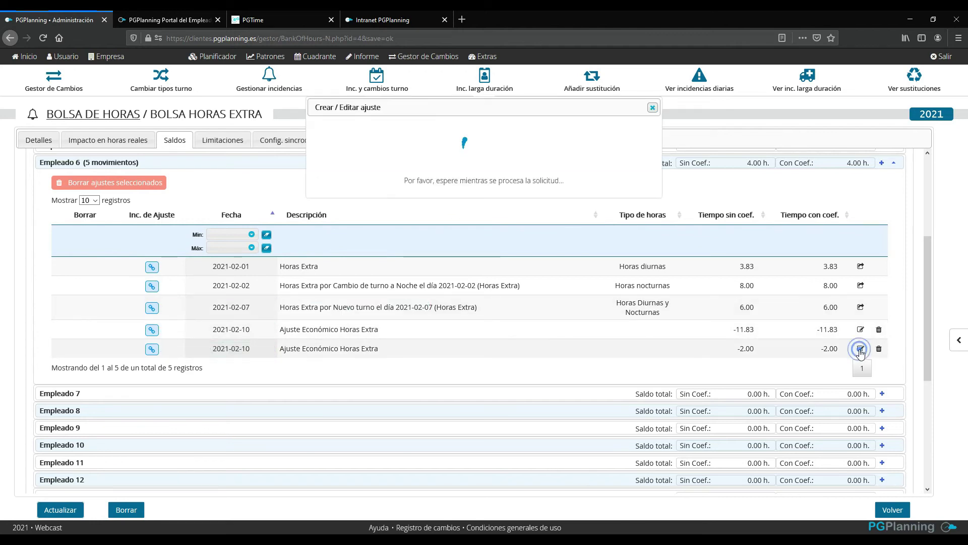
pyautogui.click(537, 312)
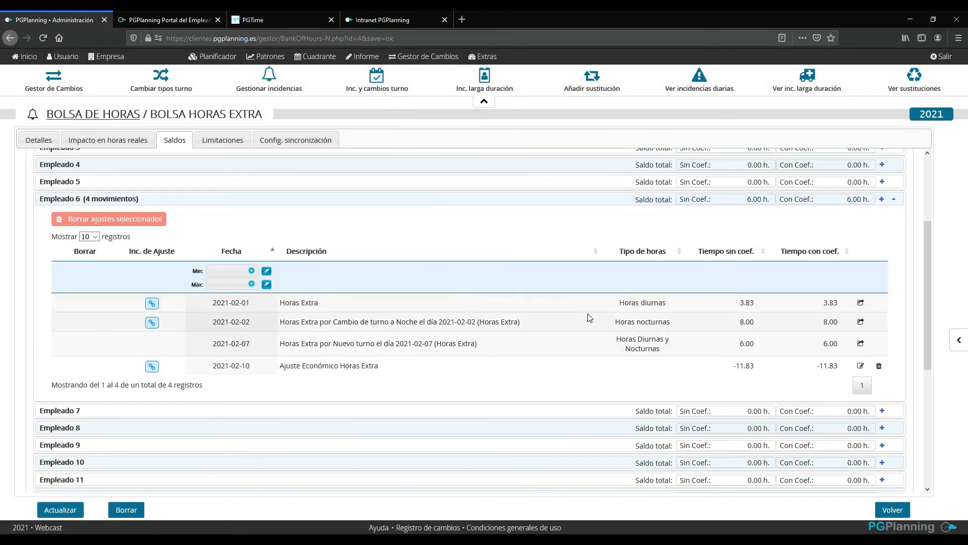
pyautogui.moveTo(357, 304)
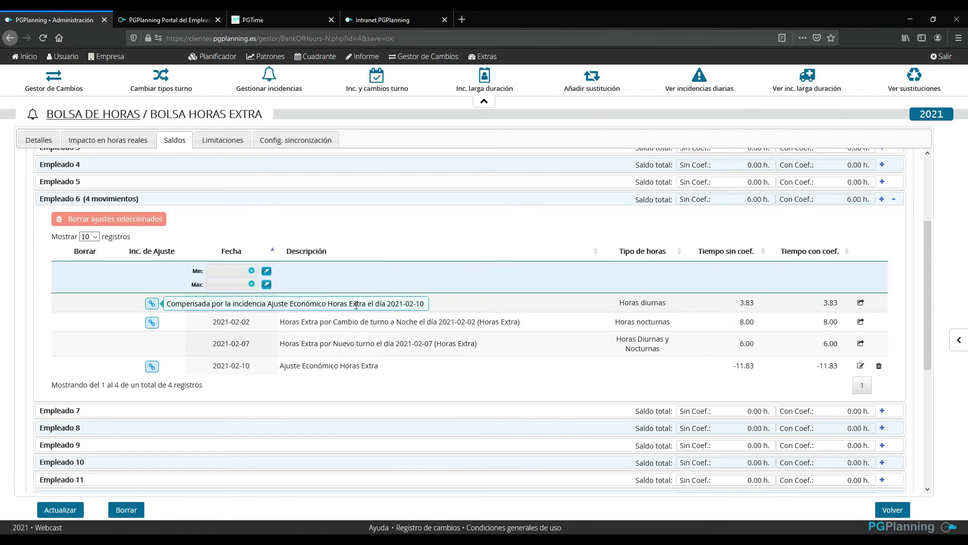
# Step: Open the schedule with incidents from the change manager, recalculate it and filter it to the current week
pyautogui.click(56, 86)
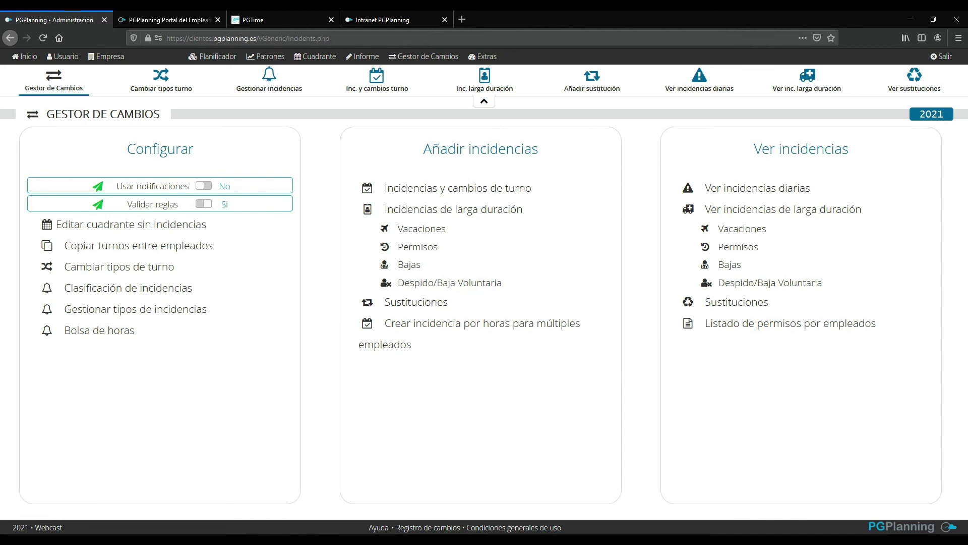
pyautogui.click(413, 500)
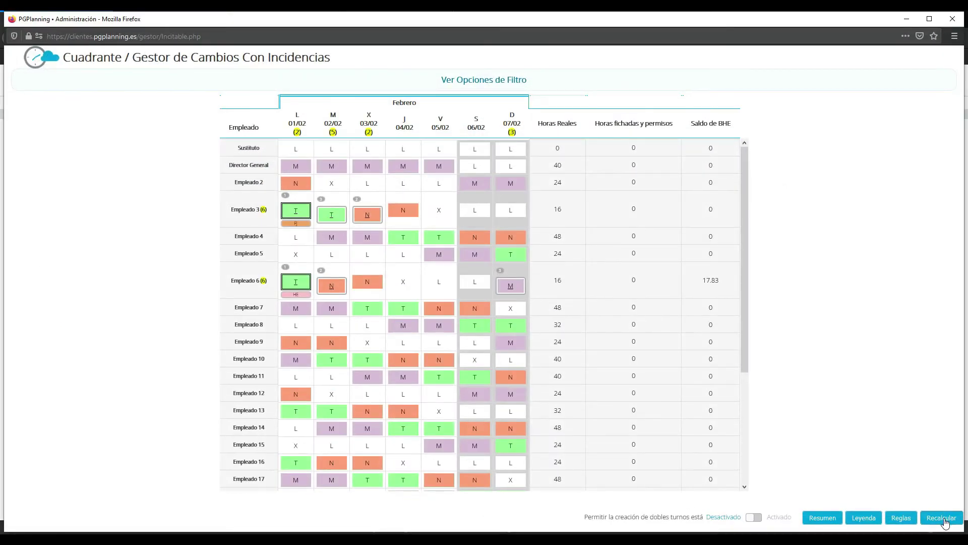
pyautogui.click(943, 519)
pyautogui.click(431, 85)
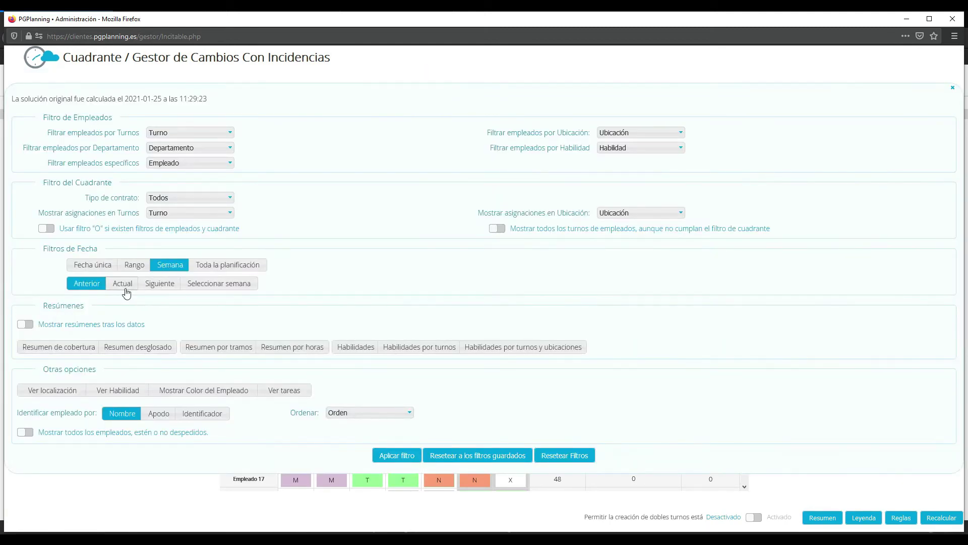
pyautogui.click(122, 283)
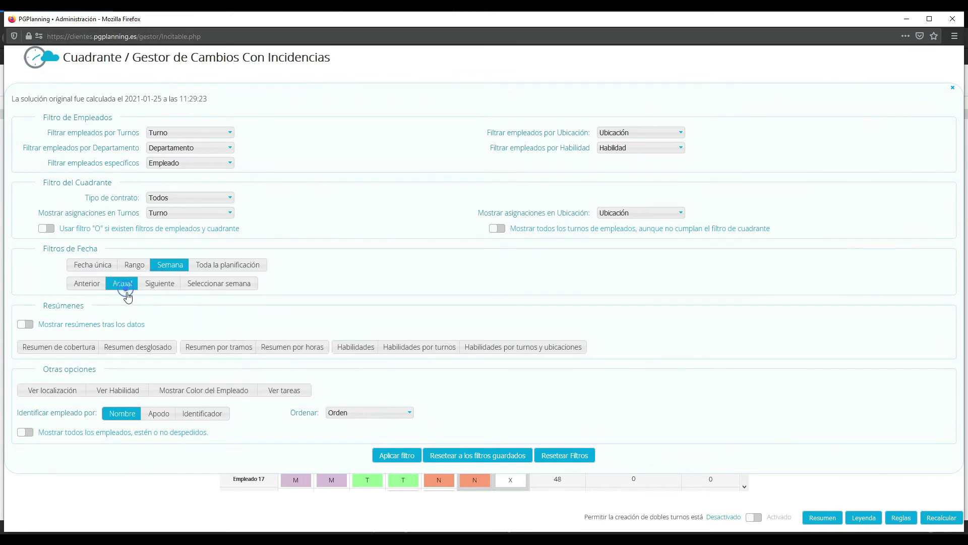
pyautogui.click(397, 455)
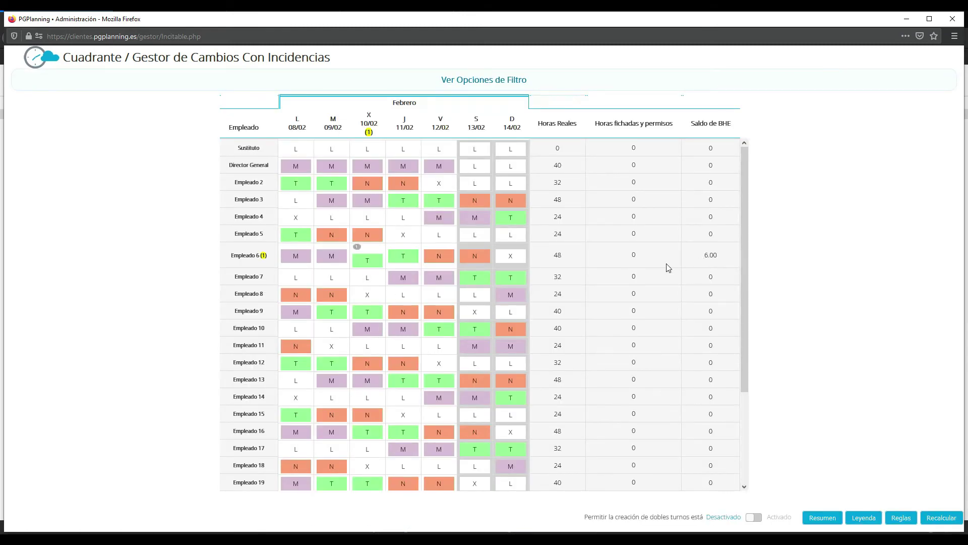
# Step: Edit Empleado 6's 2021-02-08 morning shift and choose a Bolsa de horas change with the incident Horas a librar
pyautogui.click(296, 259)
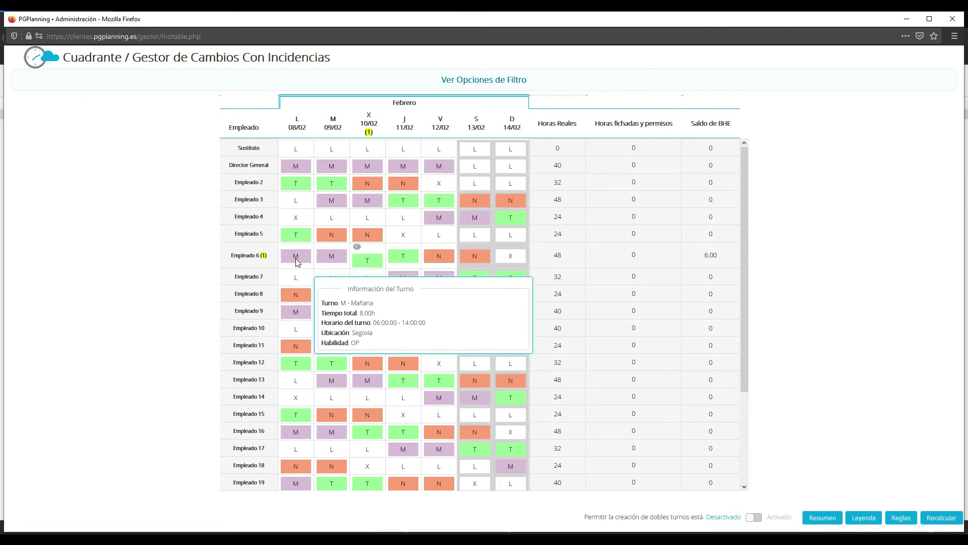
pyautogui.doubleClick(296, 258)
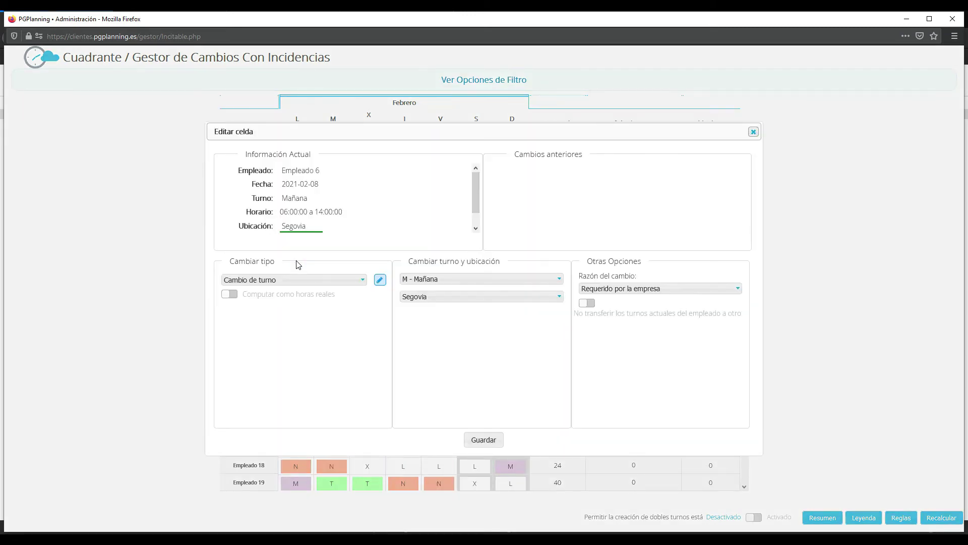
pyautogui.click(295, 281)
pyautogui.scroll(-3, 296, 328)
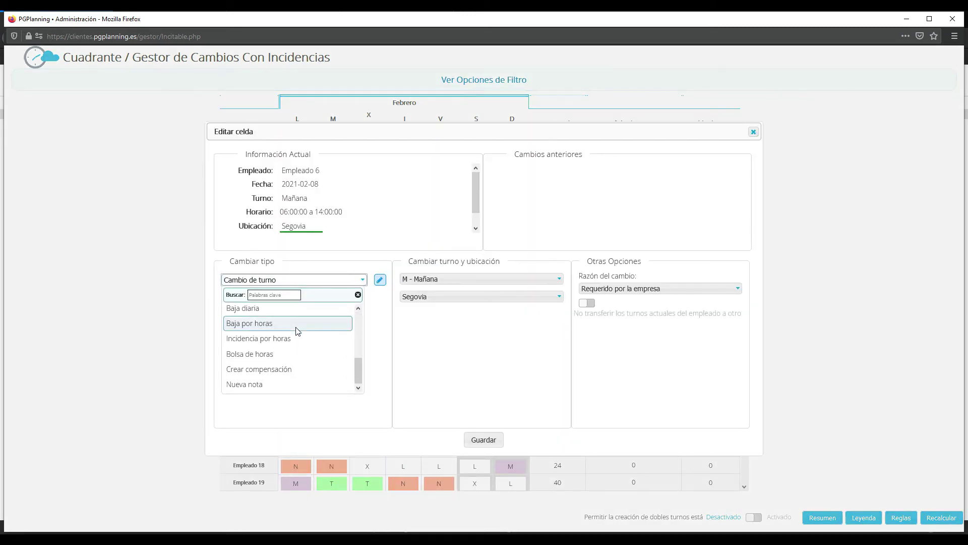
pyautogui.click(291, 354)
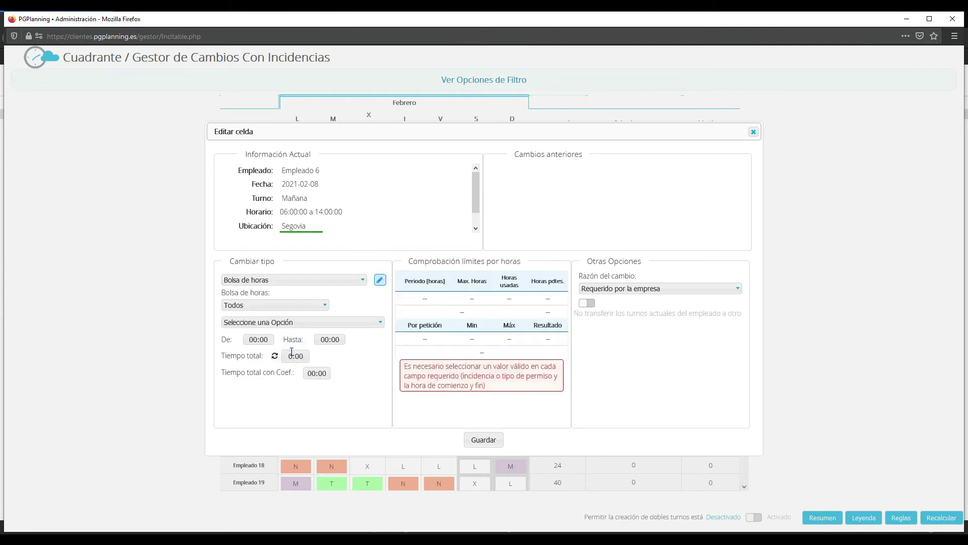
pyautogui.click(257, 326)
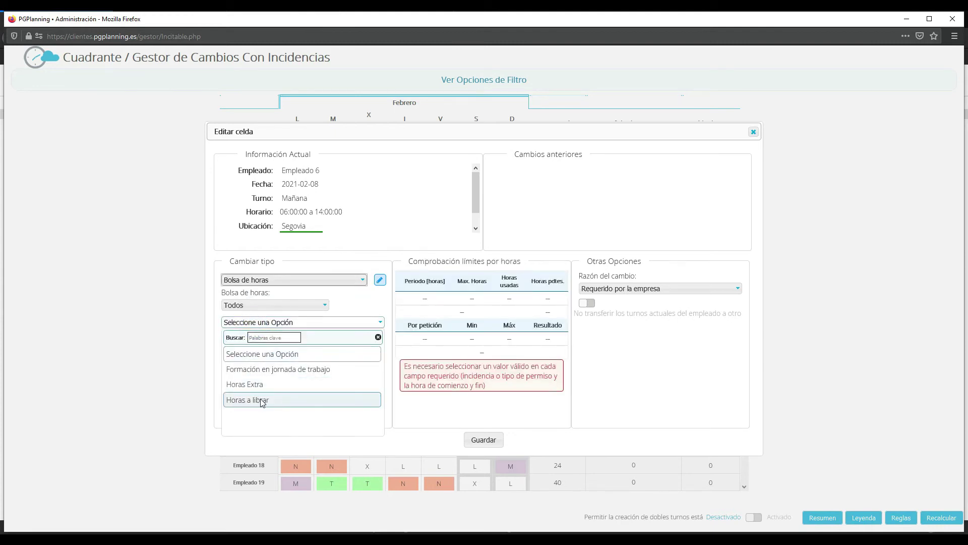
pyautogui.click(262, 401)
# Step: Set the Horas a librar incident from 06:00 to 08:00, save it and recalculate the schedule
pyautogui.click(256, 339)
pyautogui.write('06:00')
pyautogui.press('Tab')
pyautogui.write('08:00')
pyautogui.press('Tab')
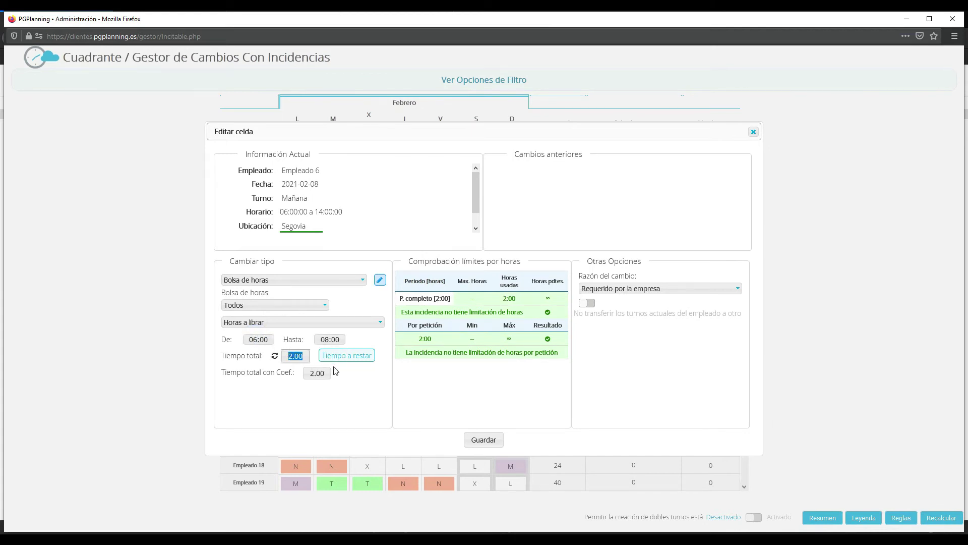
pyautogui.click(484, 440)
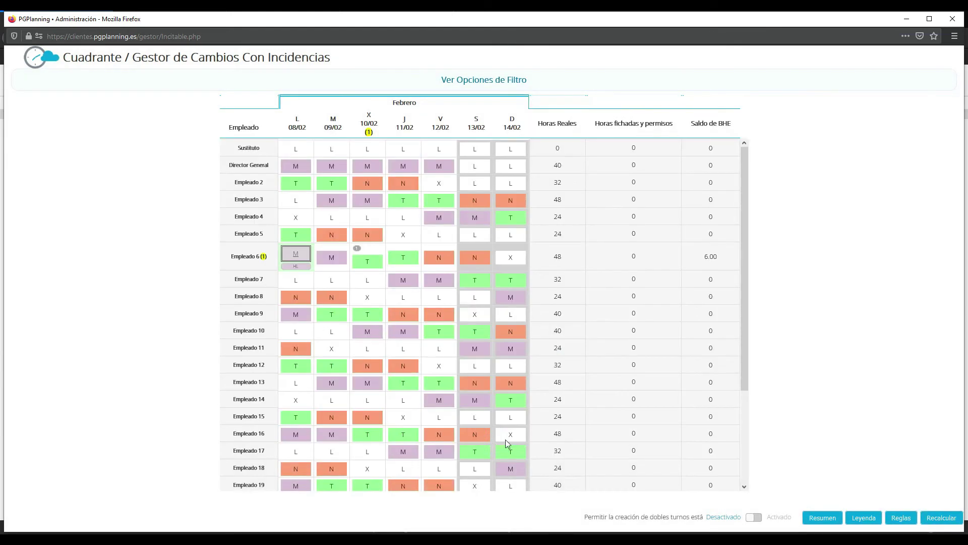
pyautogui.click(951, 524)
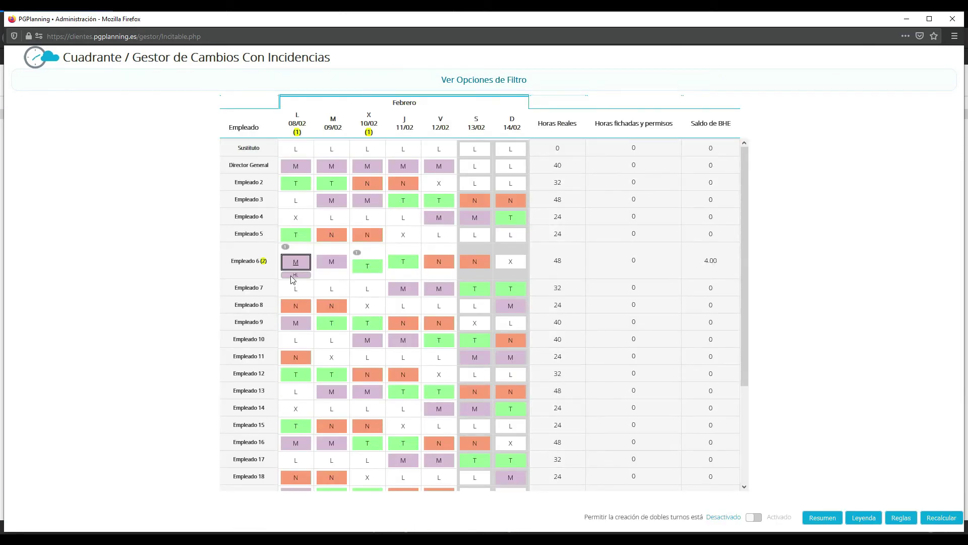
# Step: Give Empleado 6 a Día libre on 2021-02-09 as Día Libre Compensado against Bolsa Horas Extra, save it and recalculate the schedule
pyautogui.moveTo(293, 280)
pyautogui.click(330, 262)
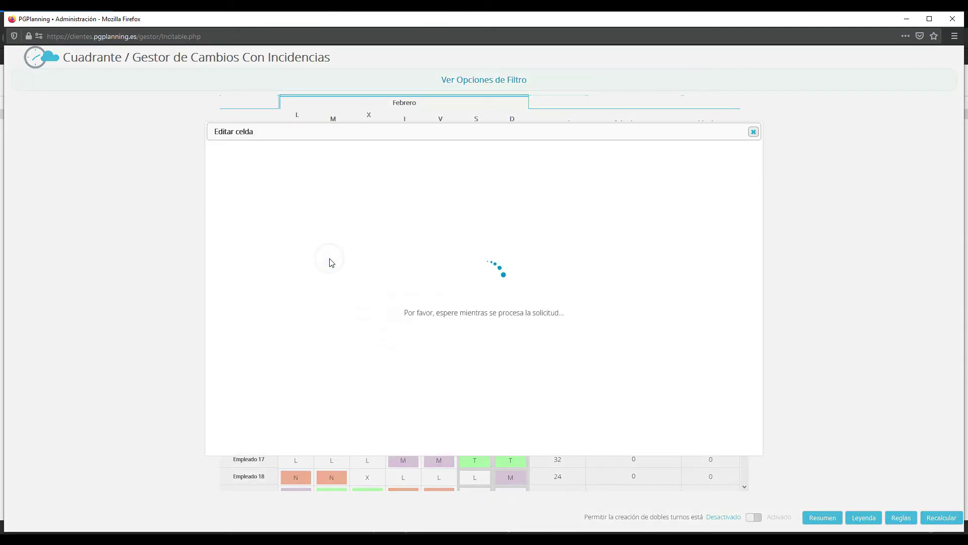
pyautogui.click(279, 280)
pyautogui.click(243, 341)
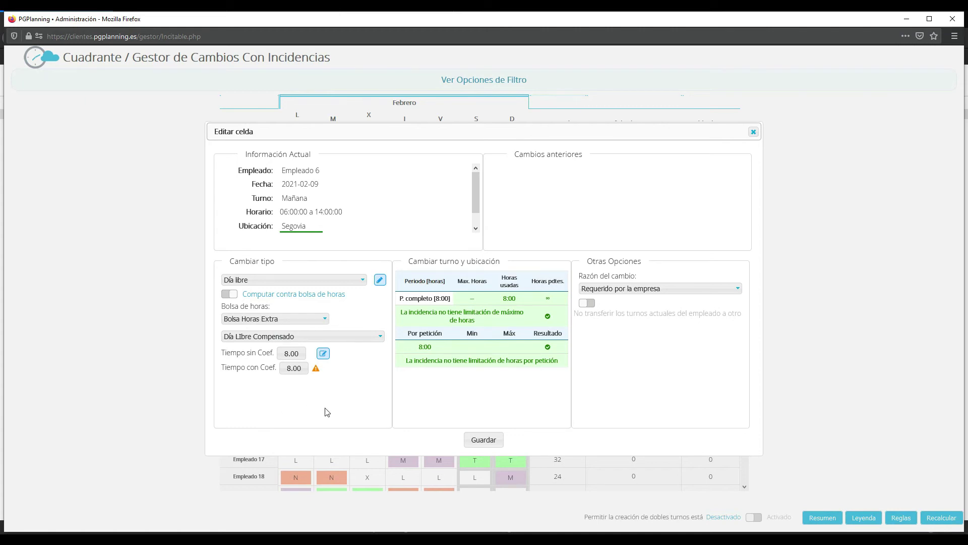
pyautogui.click(493, 439)
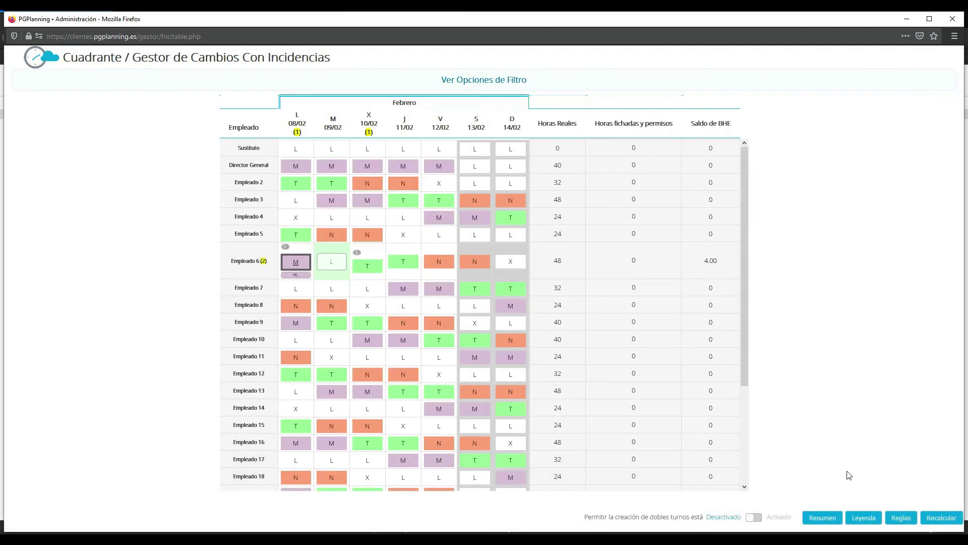
pyautogui.click(951, 524)
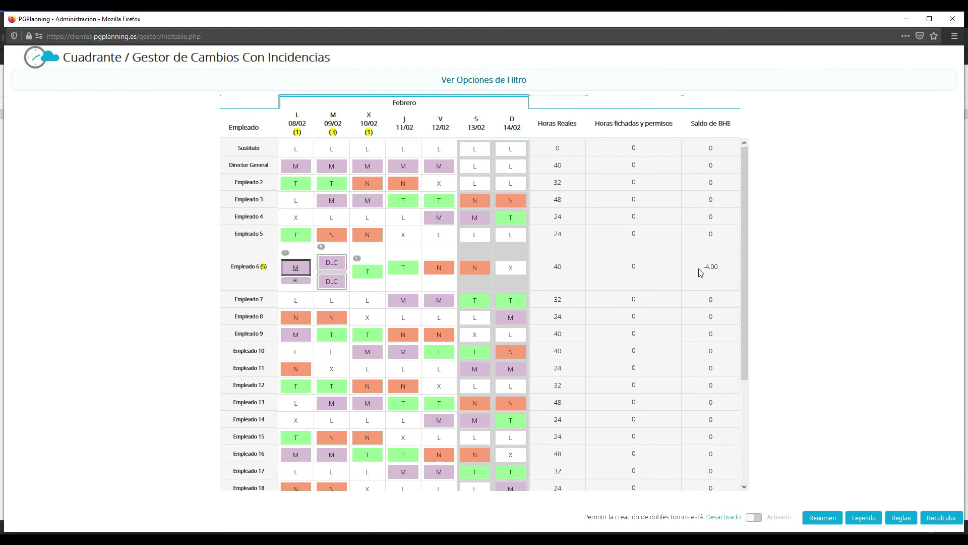
# Step: Examine the details of Empleado 6's compensated day off on 2021-02-09, comparing the time ranges of its two incidents
pyautogui.click(332, 269)
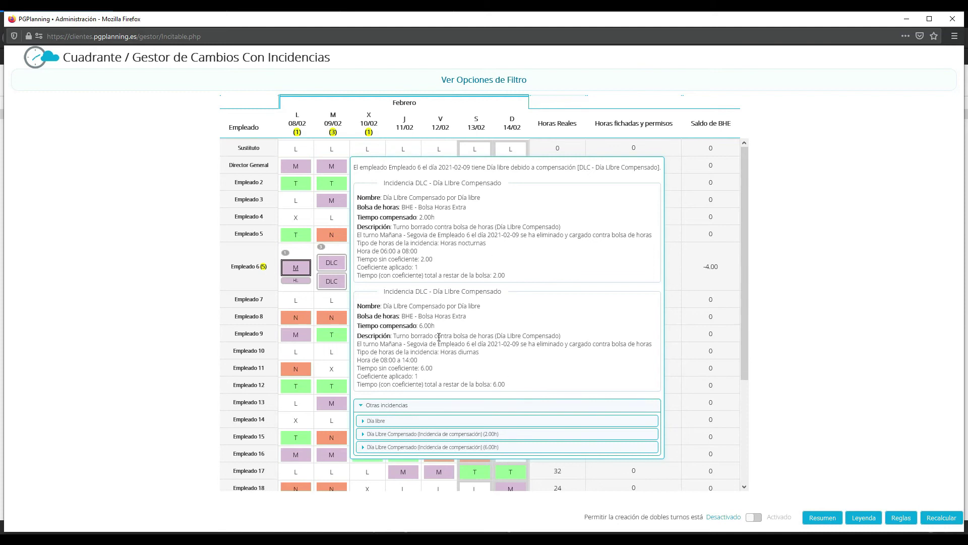
pyautogui.moveTo(445, 244); pyautogui.dragTo(493, 247)
pyautogui.moveTo(440, 351); pyautogui.dragTo(497, 352)
pyautogui.click(494, 352)
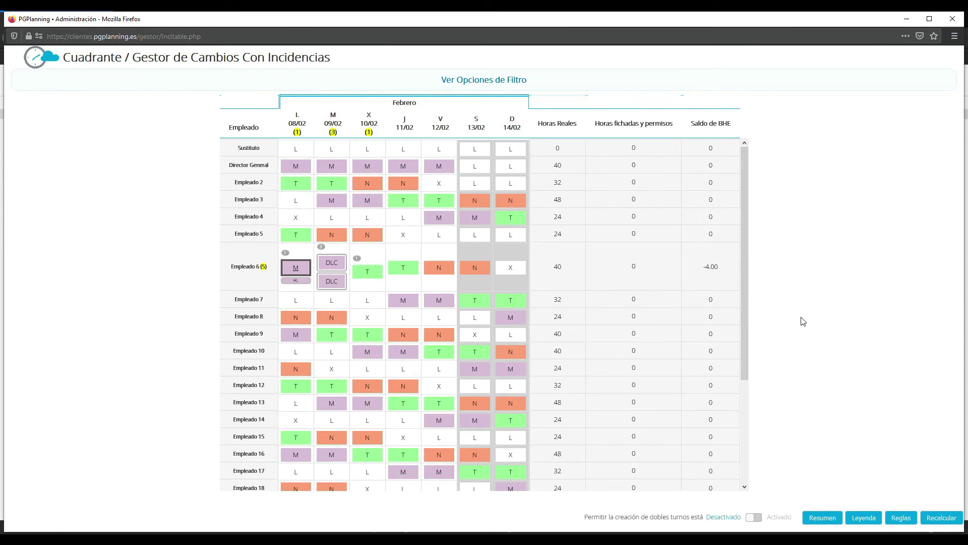
# Step: Return to the balances of Bolsa Horas Extra and review its summary report
pyautogui.click(915, 20)
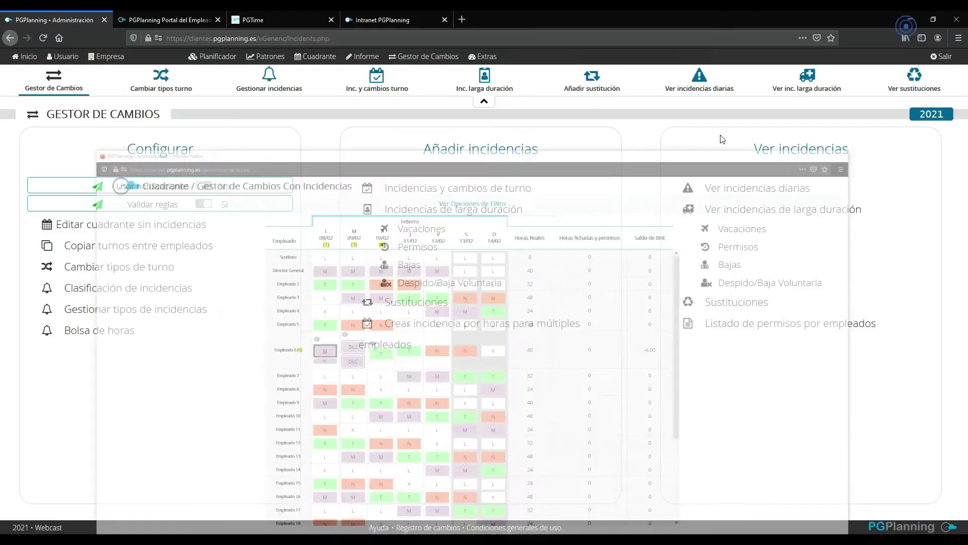
pyautogui.click(98, 335)
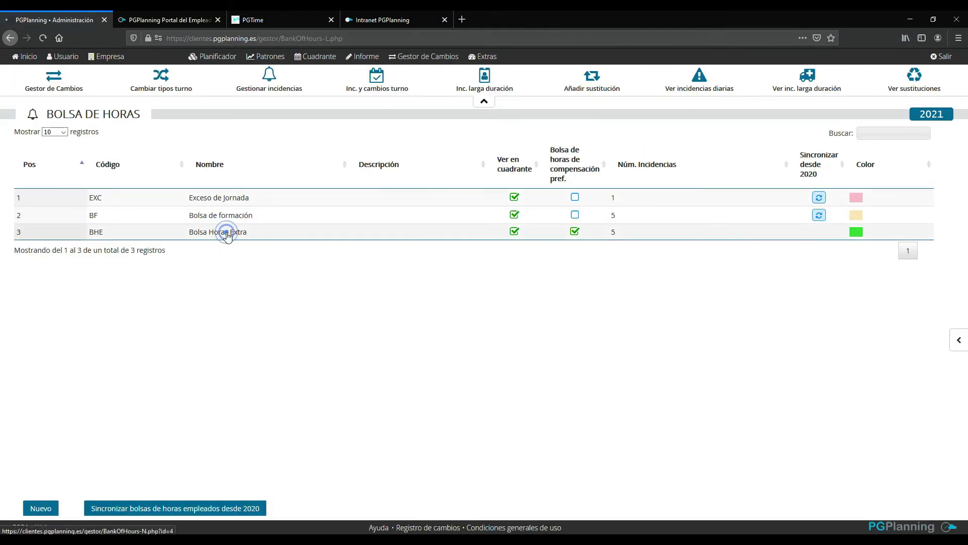
pyautogui.click(230, 233)
pyautogui.click(175, 143)
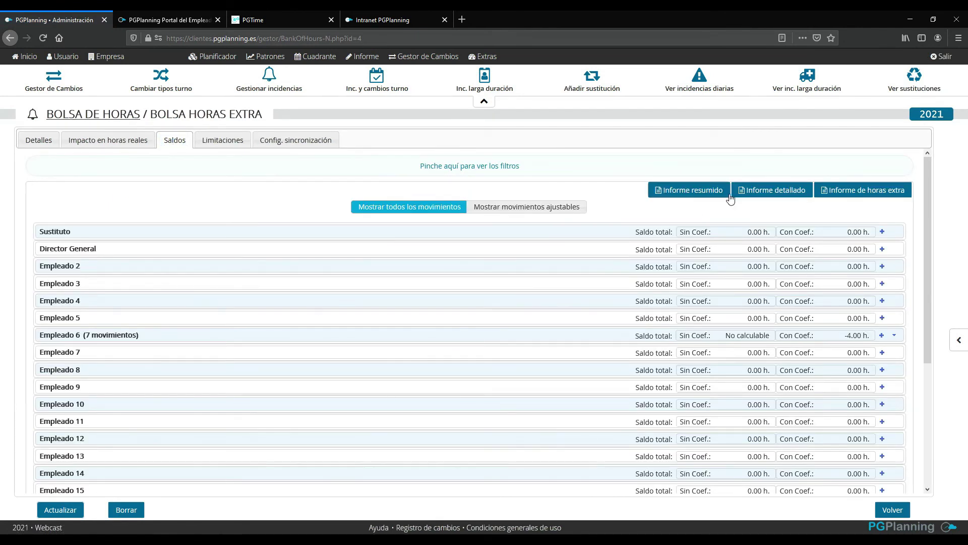
pyautogui.click(687, 195)
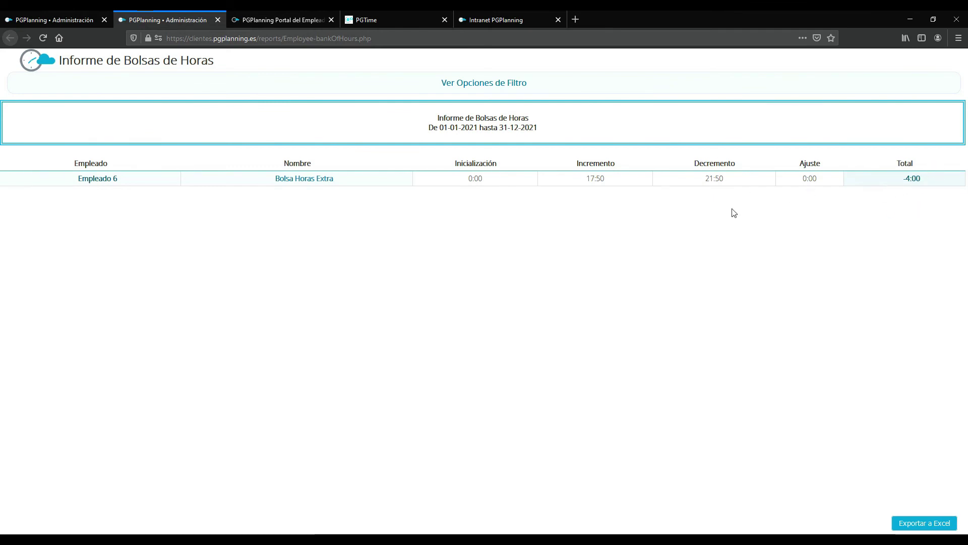
pyautogui.click(216, 21)
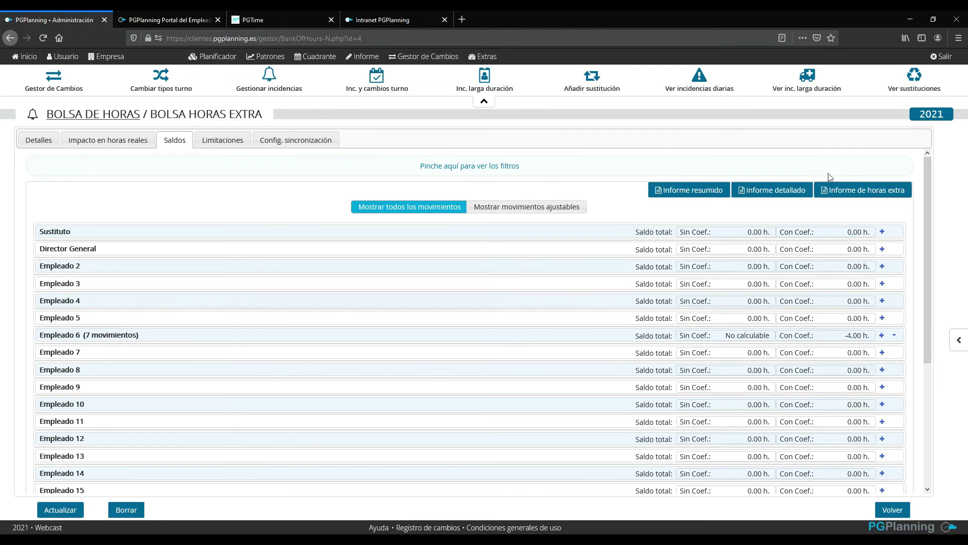
# Step: Generate the detailed hours-bank report for 2021-02-01 to 2021-02-28 with times in decimal format and review its movements
pyautogui.click(776, 190)
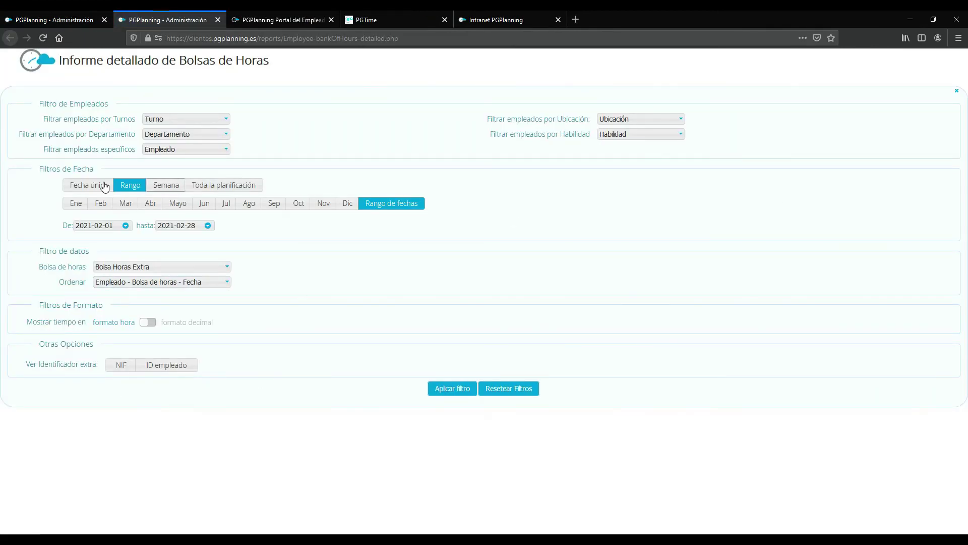
pyautogui.click(154, 325)
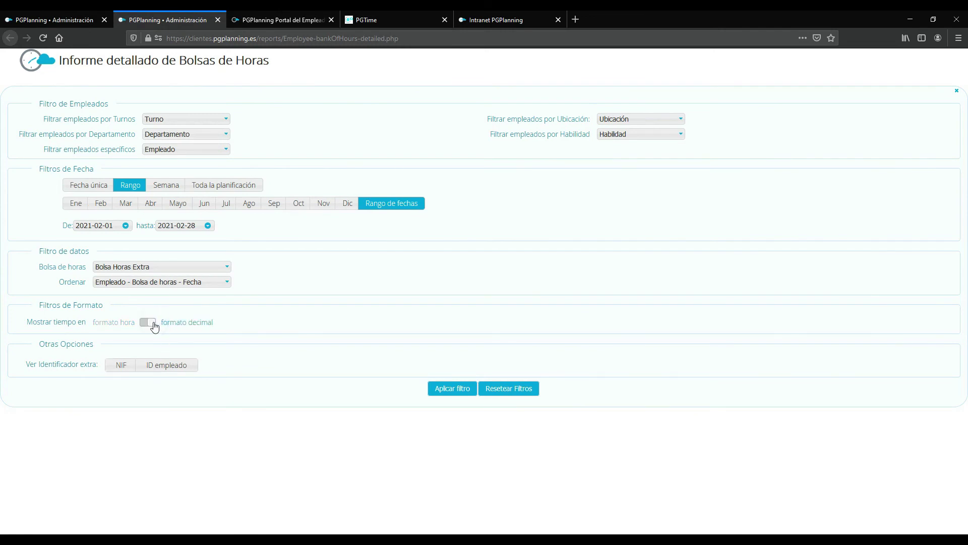
pyautogui.click(460, 390)
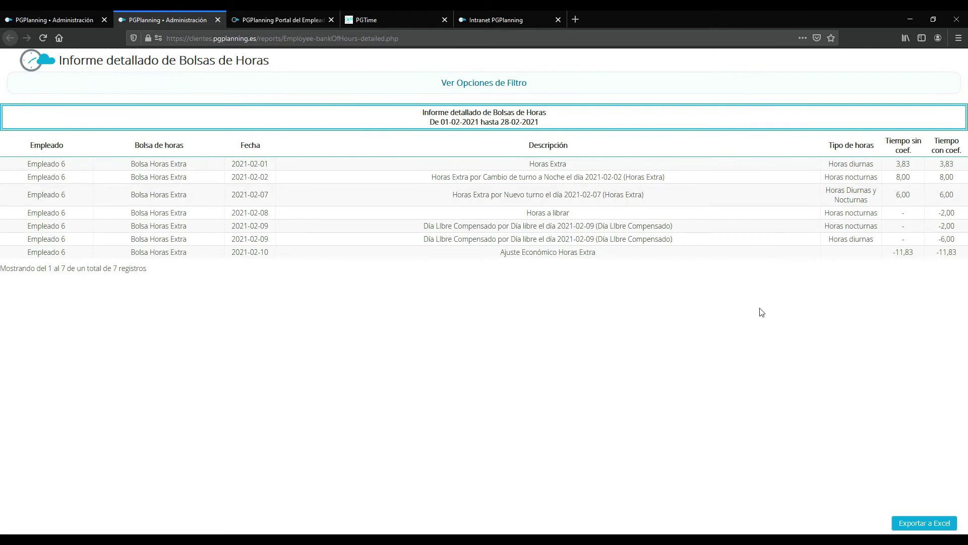
pyautogui.click(218, 20)
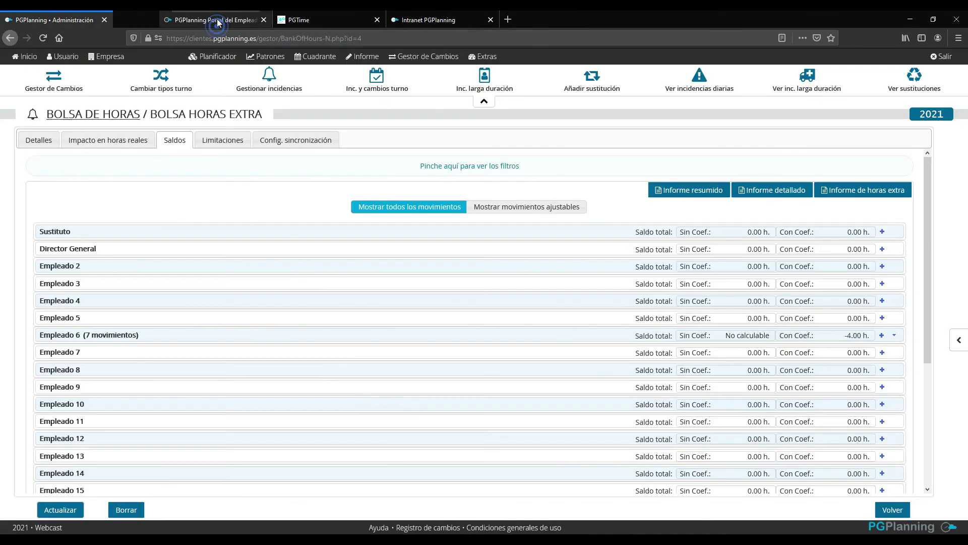
# Step: Review the overtime report of Bolsa Horas Extra and locate the same report in the list of employee reports
pyautogui.click(883, 190)
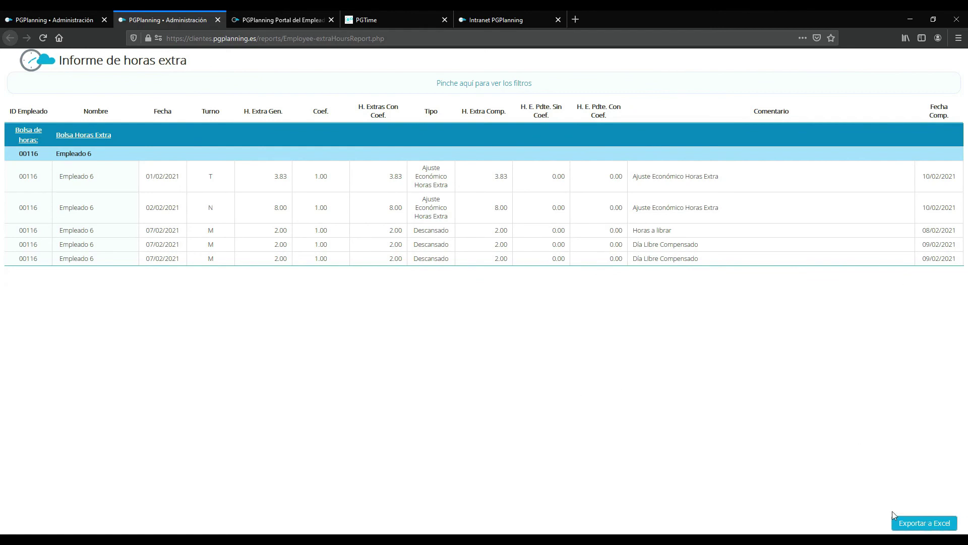
pyautogui.click(218, 20)
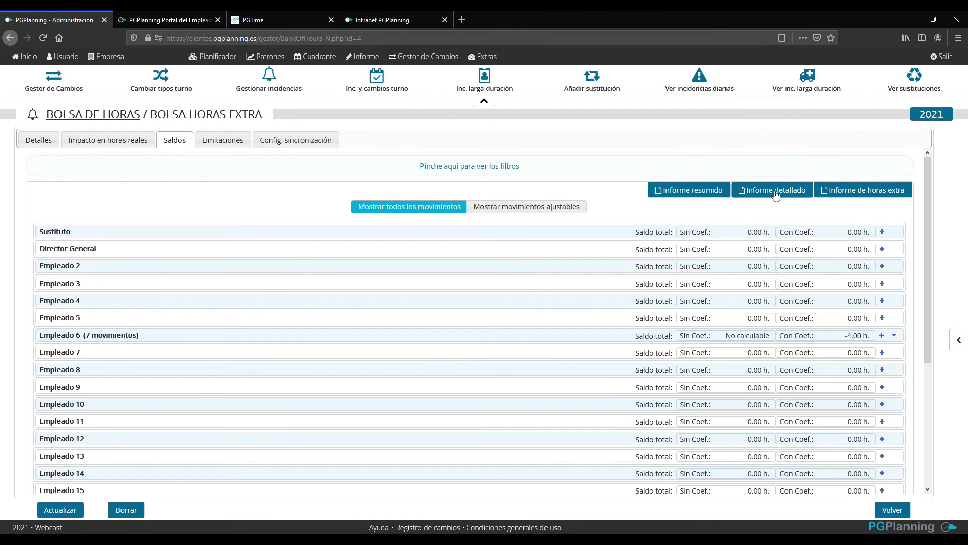
pyautogui.click(892, 193)
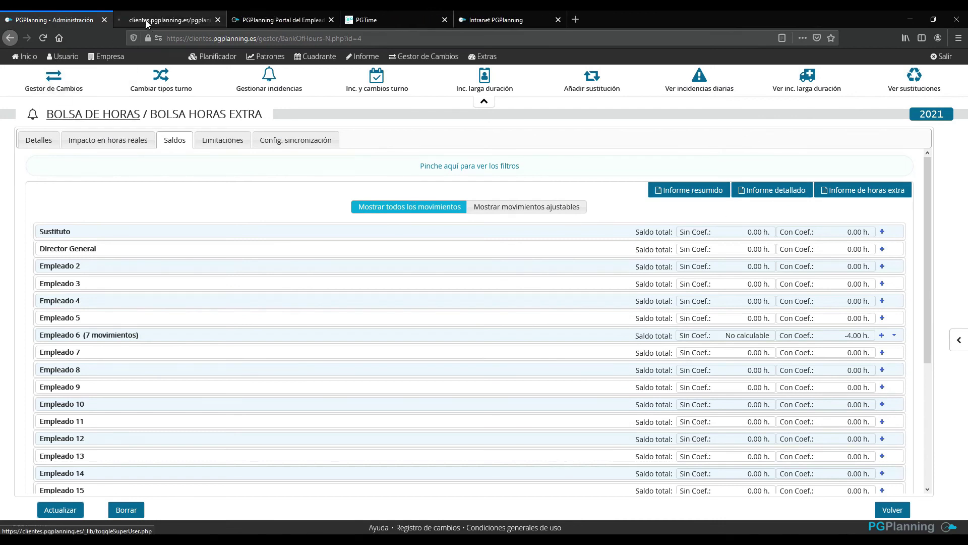
pyautogui.click(147, 20)
pyautogui.click(125, 447)
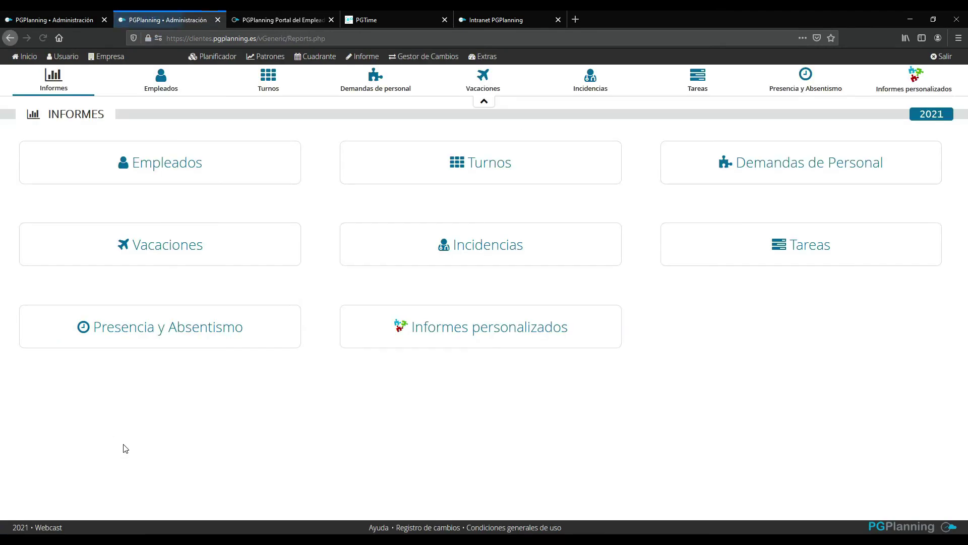
pyautogui.click(155, 163)
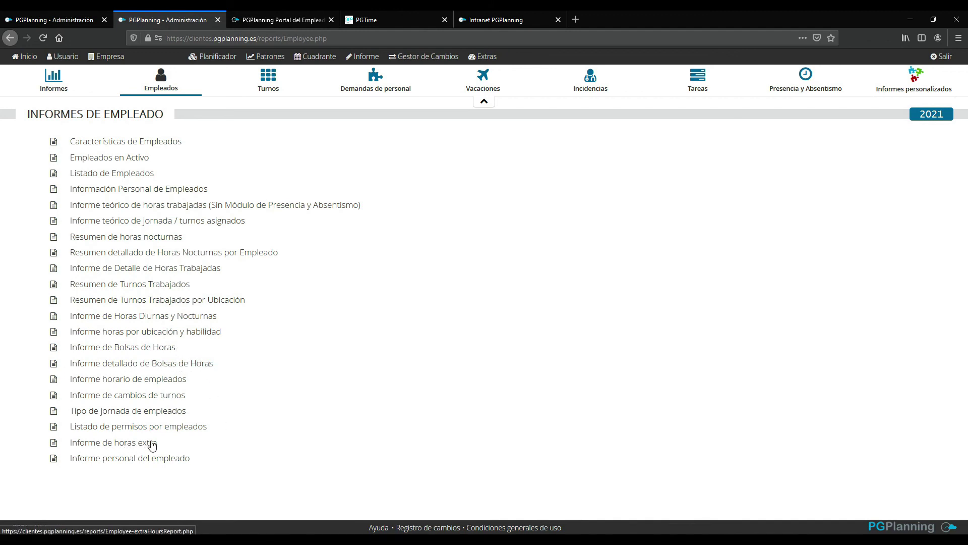
# Step: Limit the two Horas Extra incidents of Bolsa Horas Extra to 80 hours per year (Anual) and save the hours bank
pyautogui.click(56, 19)
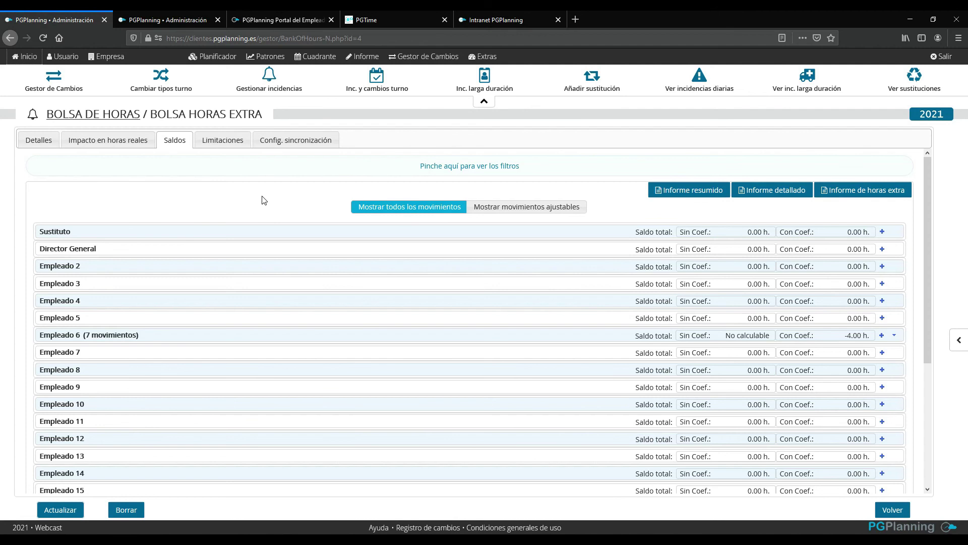
pyautogui.click(224, 139)
pyautogui.click(102, 188)
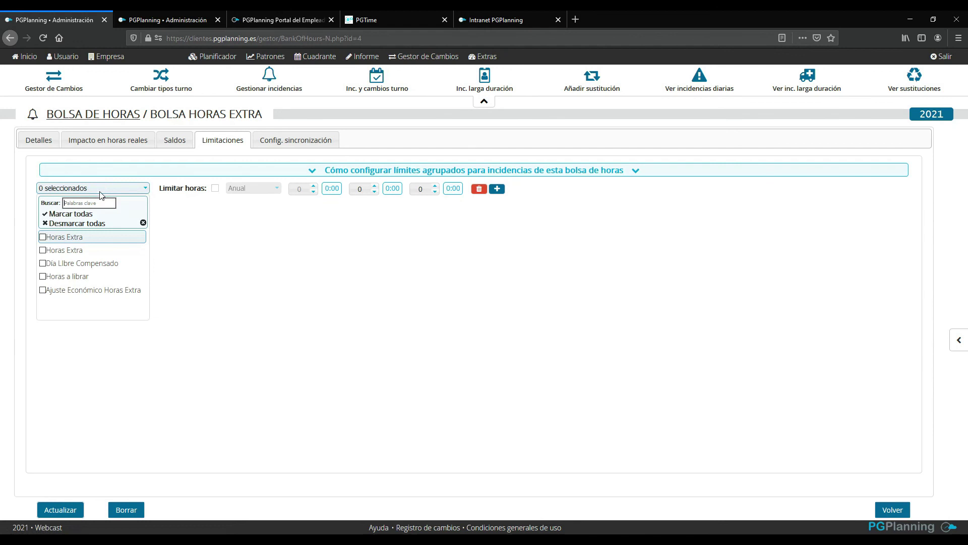
pyautogui.click(44, 238)
pyautogui.click(44, 251)
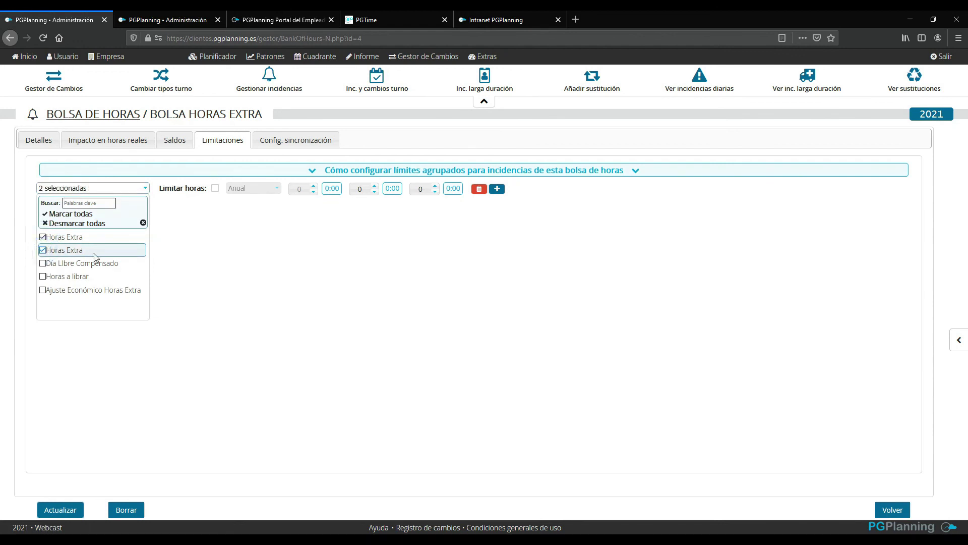
pyautogui.click(212, 188)
pyautogui.click(215, 188)
pyautogui.click(293, 188)
pyautogui.write('80')
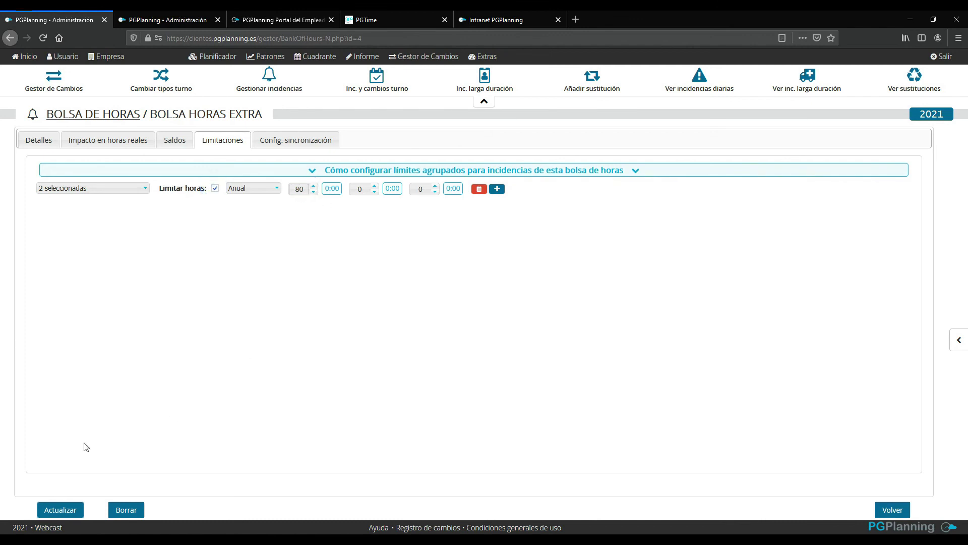
pyautogui.click(60, 510)
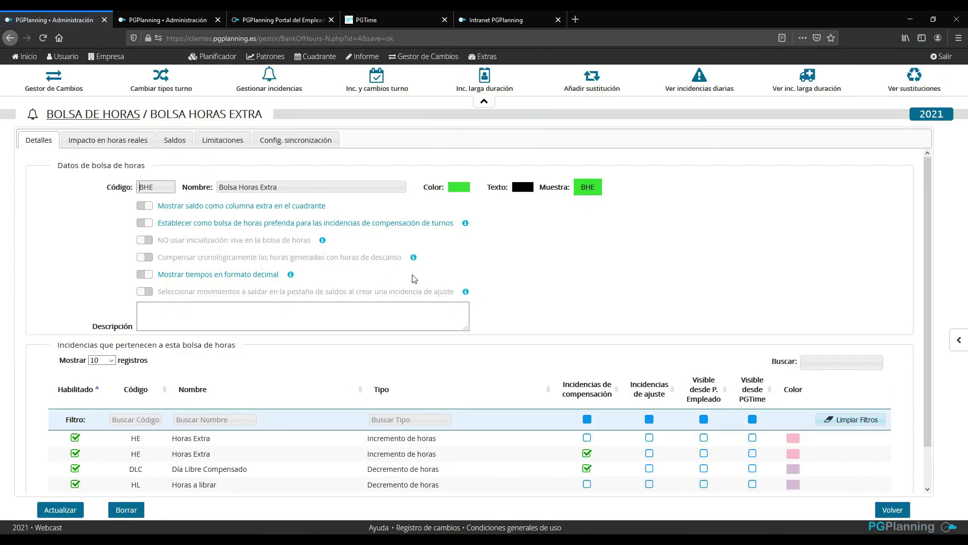
# Step: Recalculate the February schedule and choose a Bolsa de horas change with the Horas Extra incident for Empleado 6 on 2021-02-10
pyautogui.click(28, 57)
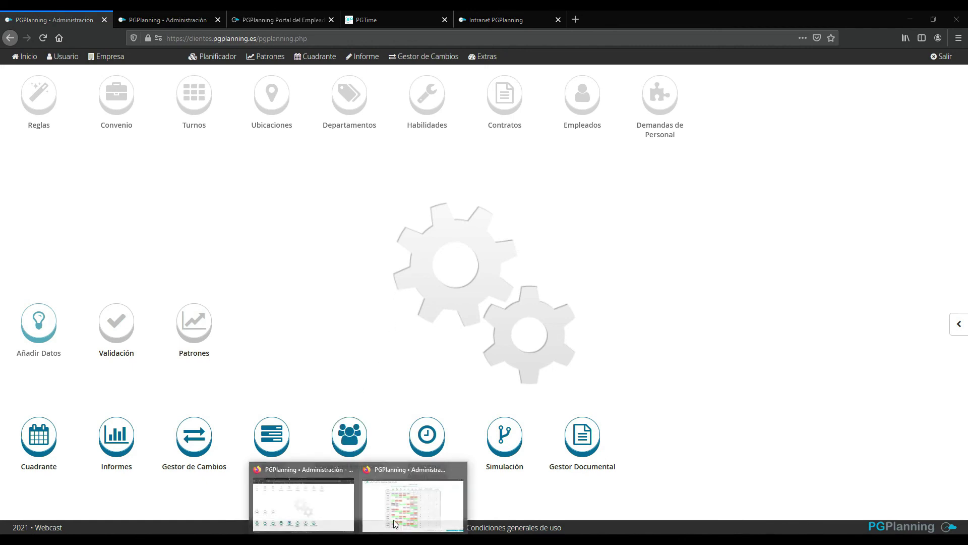
pyautogui.click(394, 520)
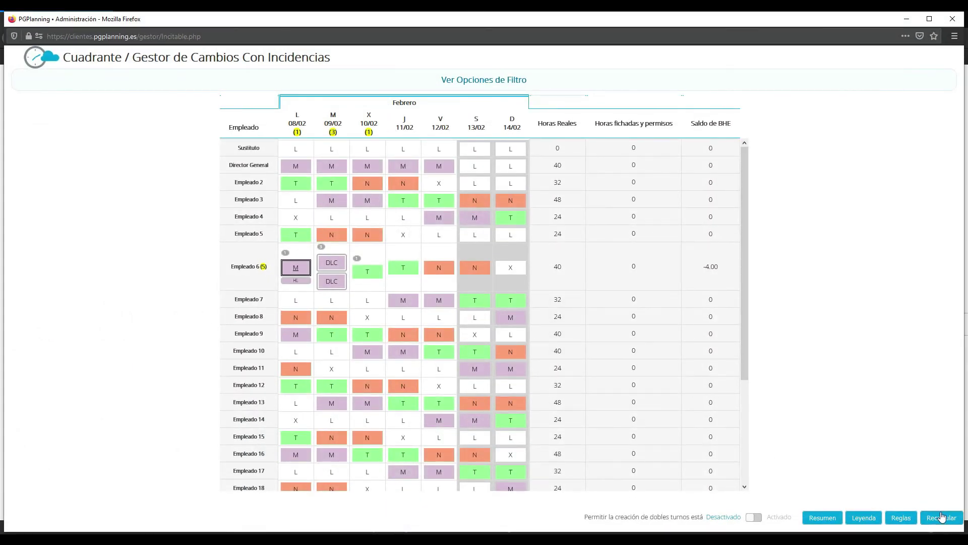
pyautogui.click(942, 518)
pyautogui.click(372, 272)
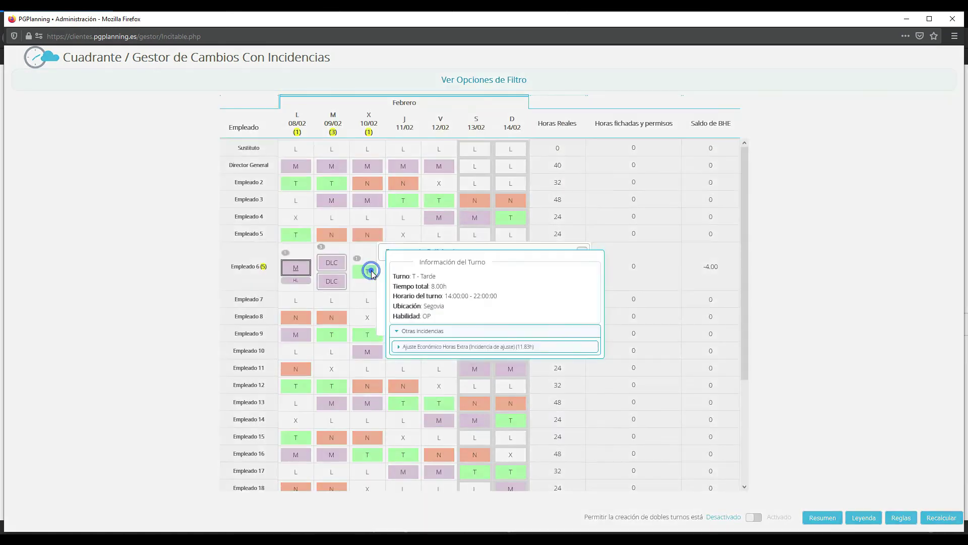
pyautogui.click(294, 280)
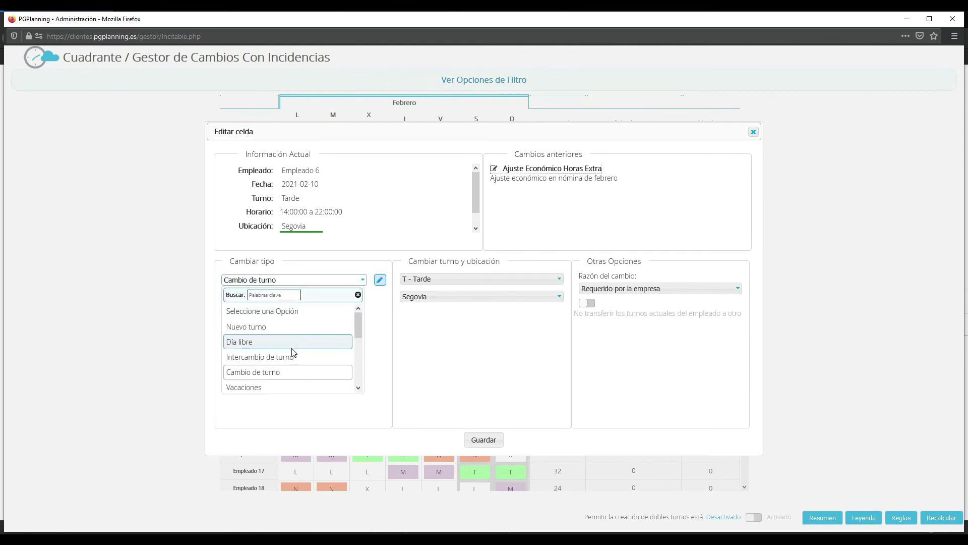
pyautogui.scroll(-3, 292, 353)
pyautogui.click(292, 354)
pyautogui.click(251, 322)
pyautogui.click(254, 385)
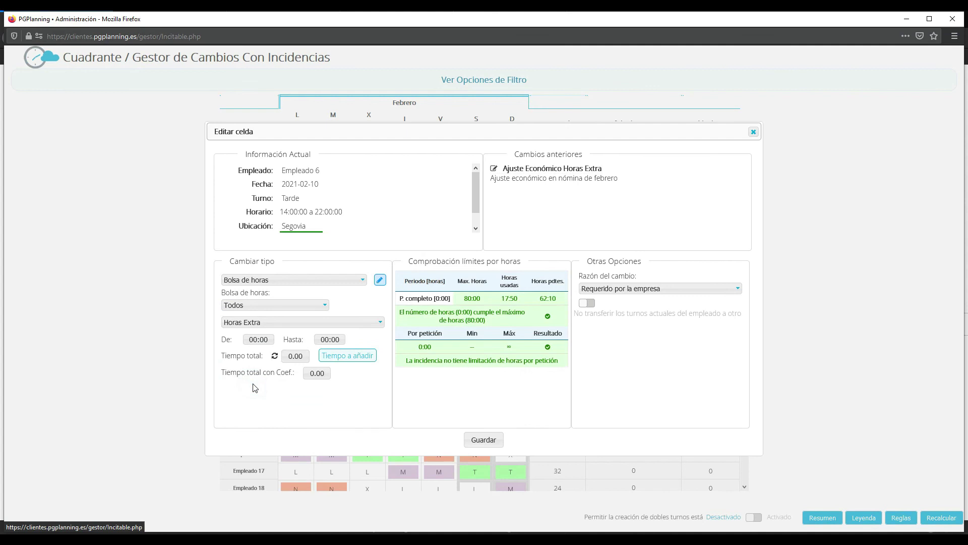
# Step: Set the Horas Extra incident's time range from 10:00 to 14:00 and save it
pyautogui.click(254, 339)
pyautogui.write('10')
pyautogui.press('Tab')
pyautogui.write('14')
pyautogui.press('Tab')
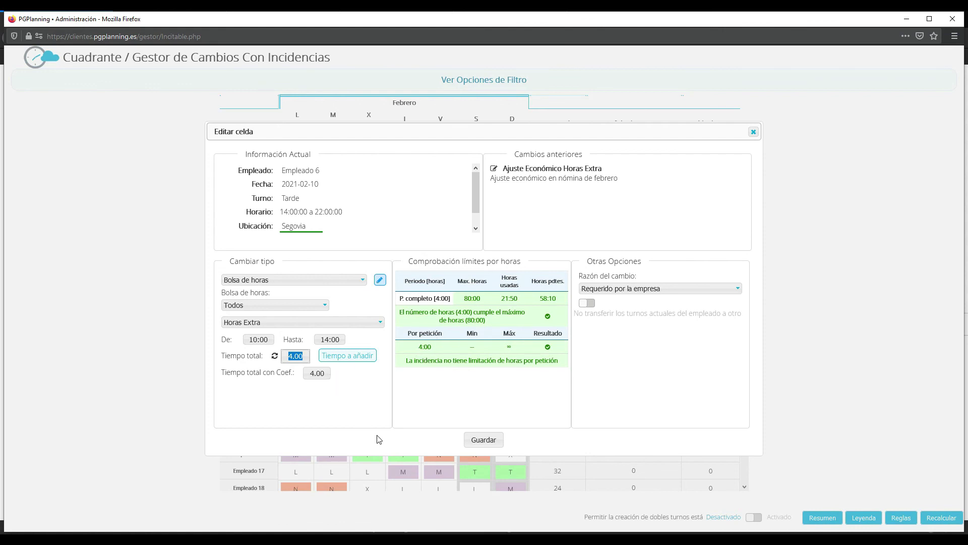
pyautogui.click(482, 439)
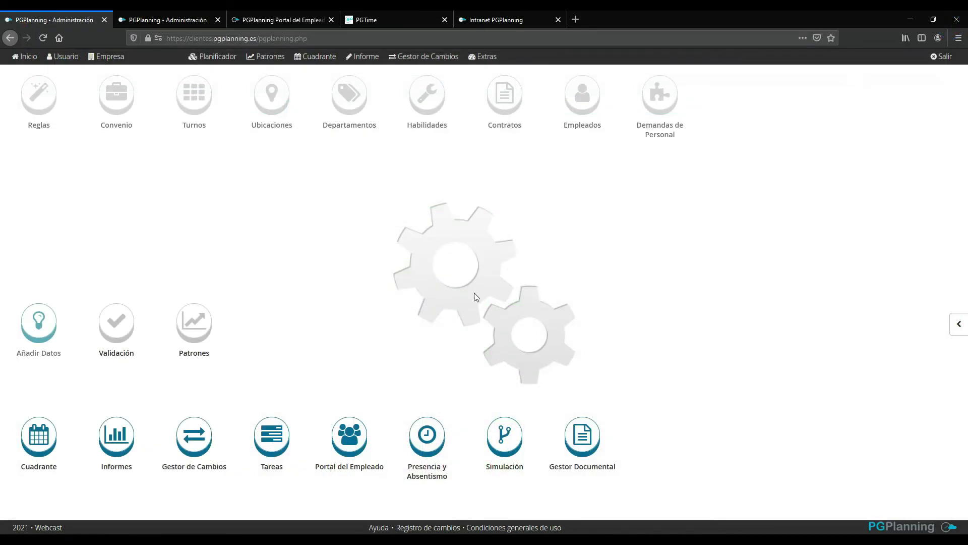
# Step: Reopen Bolsa Horas Extra in the change manager and review the options for its impact on real working hours
pyautogui.click(192, 440)
pyautogui.click(112, 336)
pyautogui.click(237, 233)
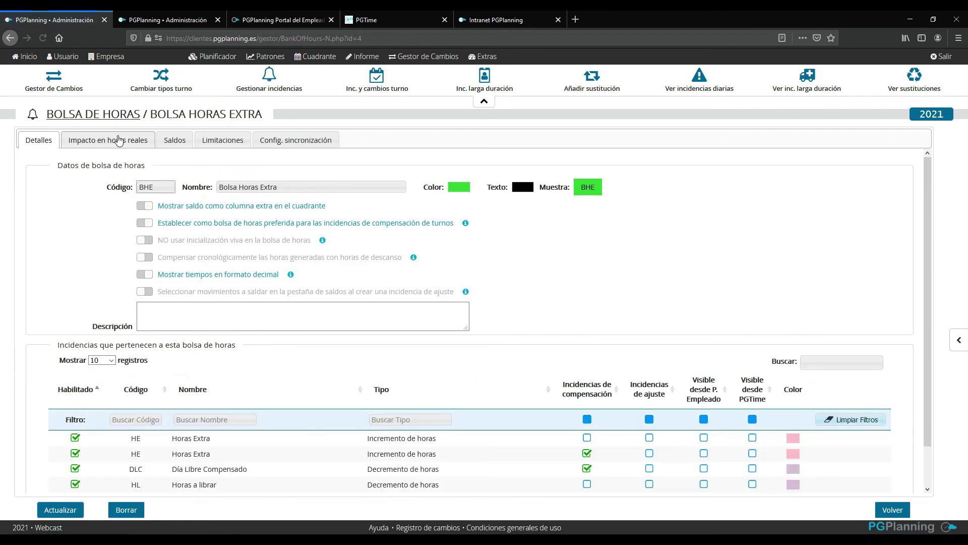
pyautogui.click(117, 138)
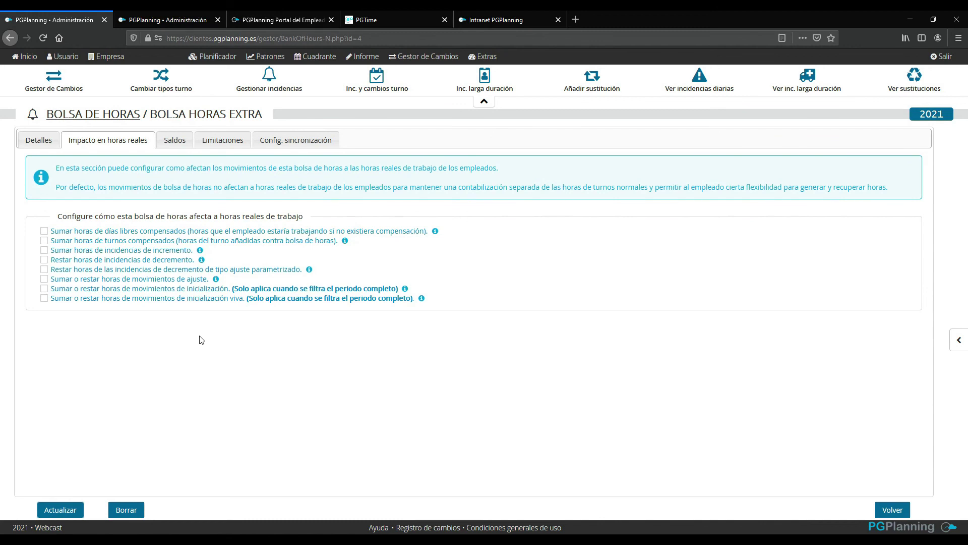
# Step: Set the synchronisation method of Bolsa Horas Extra with the next planning to Sincronización detallada
pyautogui.click(296, 145)
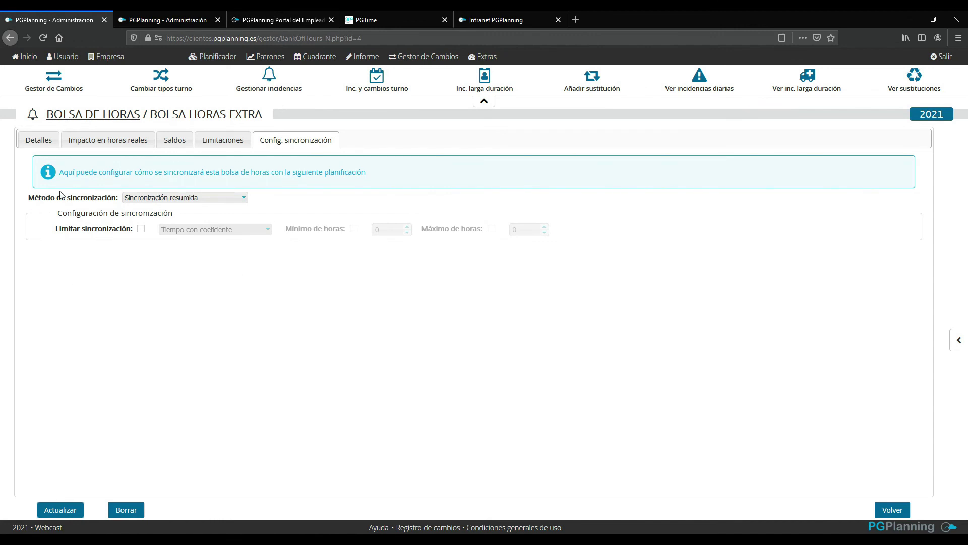
pyautogui.click(183, 199)
pyautogui.click(145, 230)
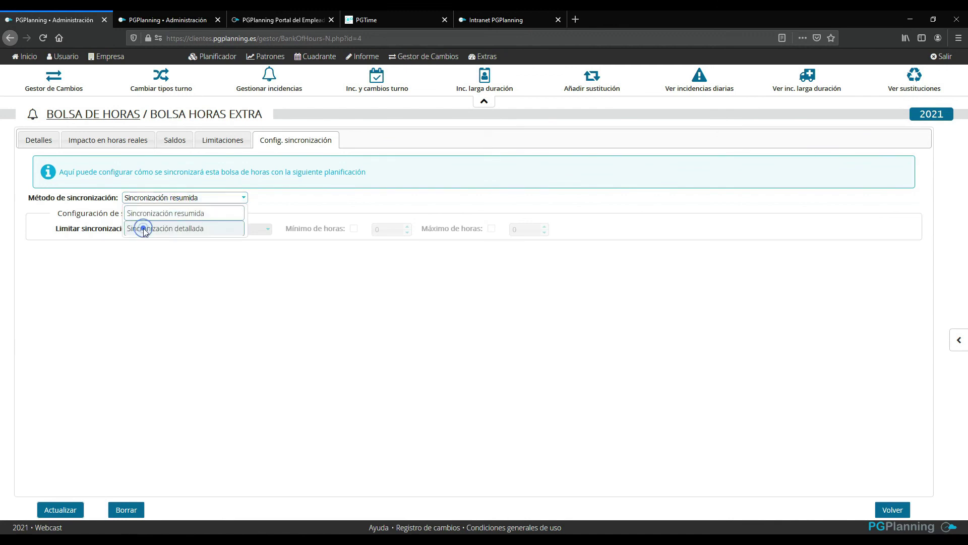